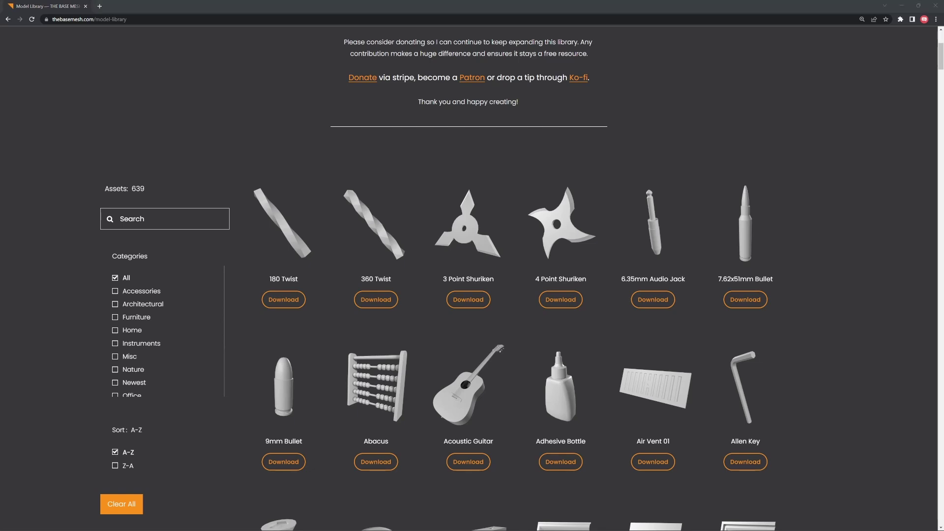
# Search The Base Mesh library for 'Cigarette Bin', then clear it and search 'Canned Food 01'
pyautogui.click(161, 219)
pyautogui.write('Cigarette Bin')
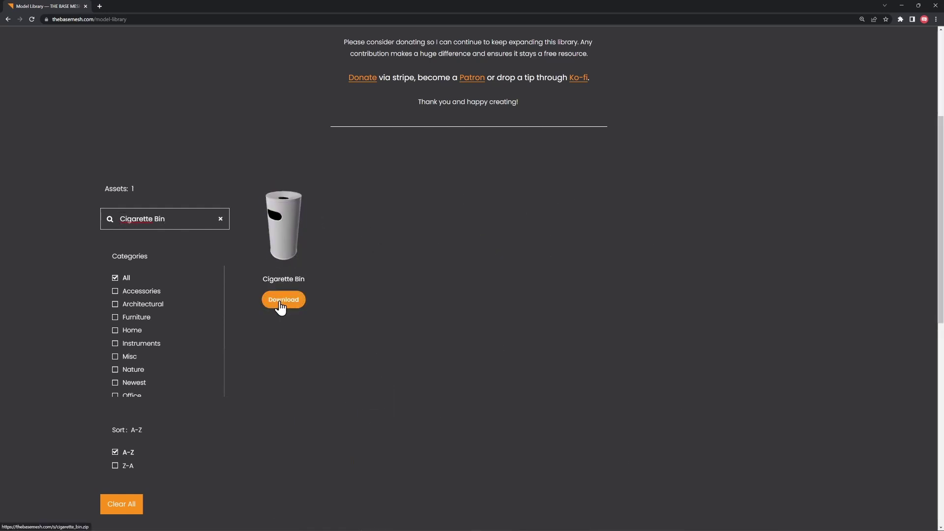
pyautogui.click(221, 219)
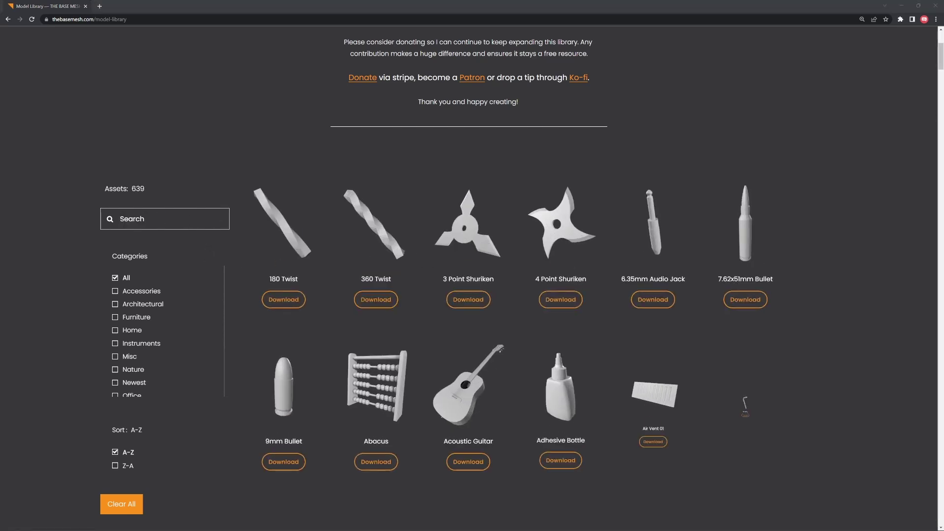
pyautogui.click(138, 221)
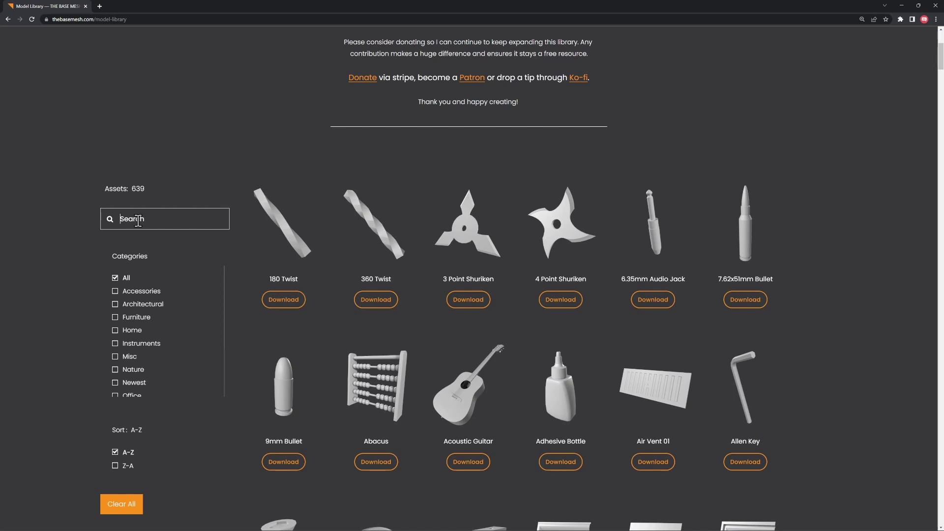
pyautogui.write('Canned Food 01')
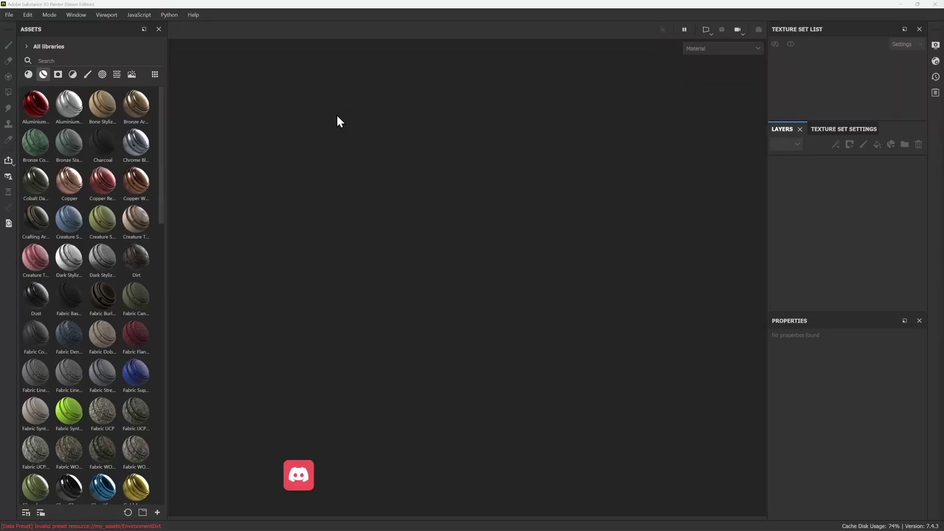
# Create a new Unreal Engine 4 project from the cigarette_bin.fbx mesh
pyautogui.click(12, 16)
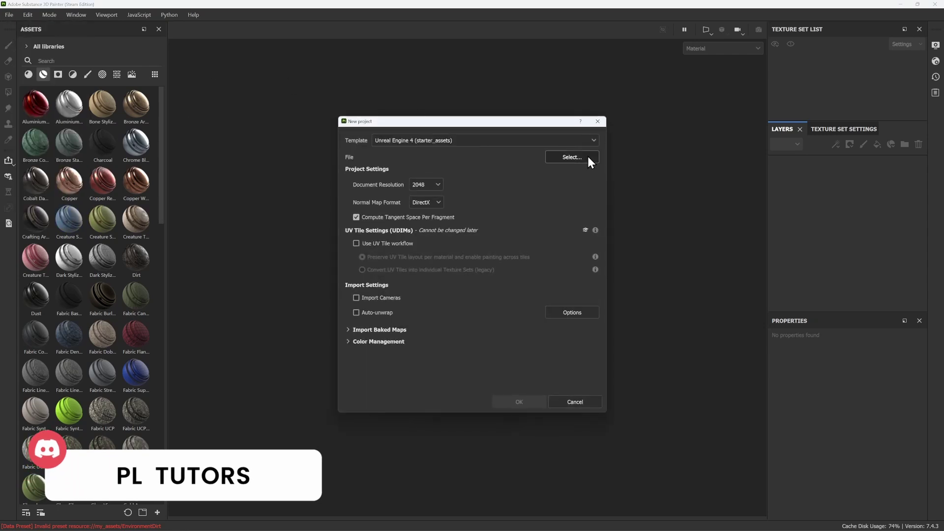
pyautogui.click(588, 157)
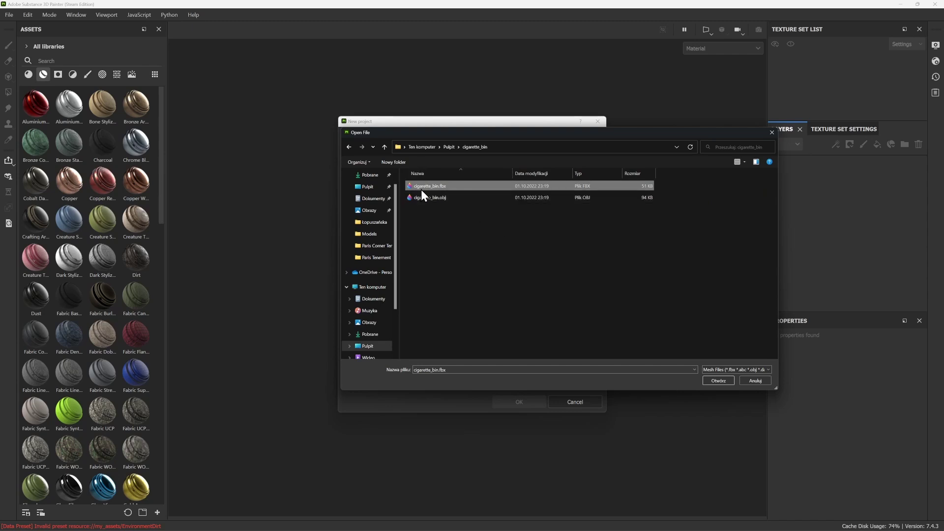
pyautogui.click(717, 382)
pyautogui.click(517, 403)
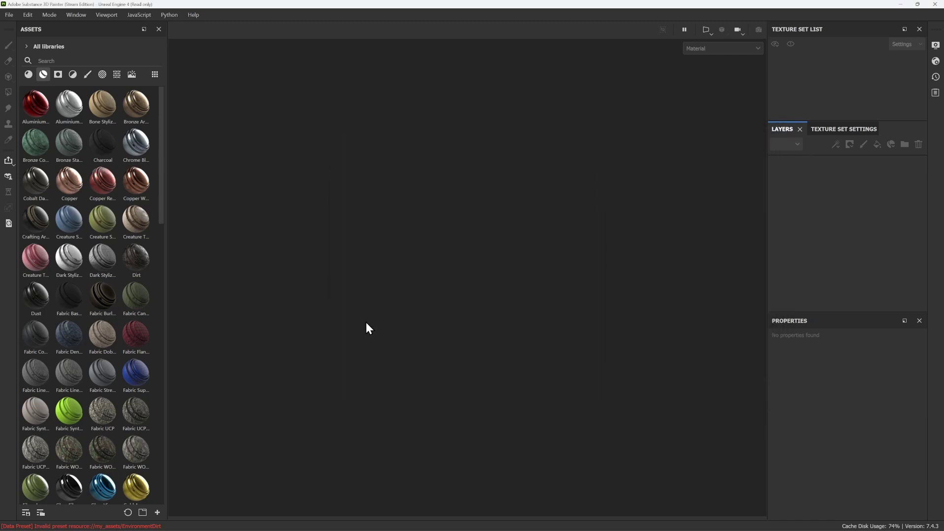
pyautogui.keyDown('alt'); pyautogui.moveTo(479, 237); pyautogui.dragTo(467, 240); pyautogui.keyUp('alt')
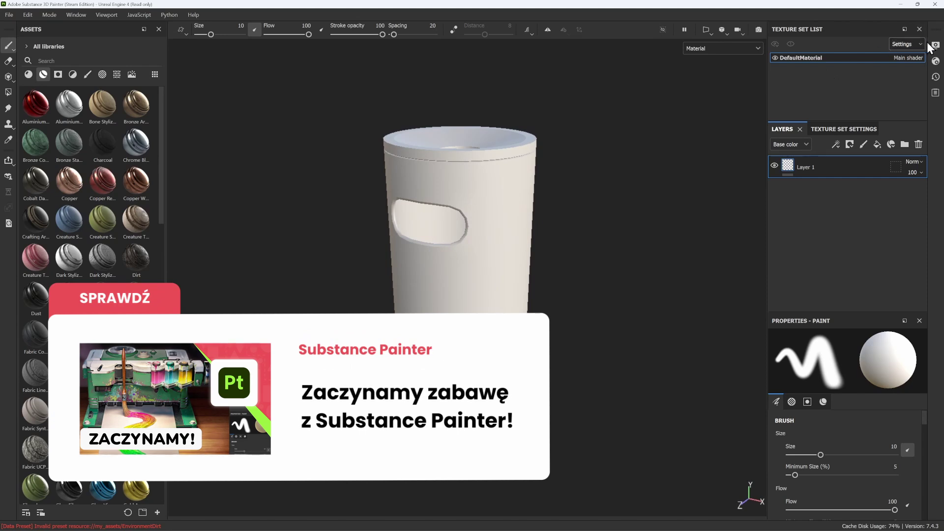
# Enable Activate Temporal Anti-Aliasing in the viewport Display Settings
pyautogui.click(936, 45)
pyautogui.scroll(-1, 799, 182)
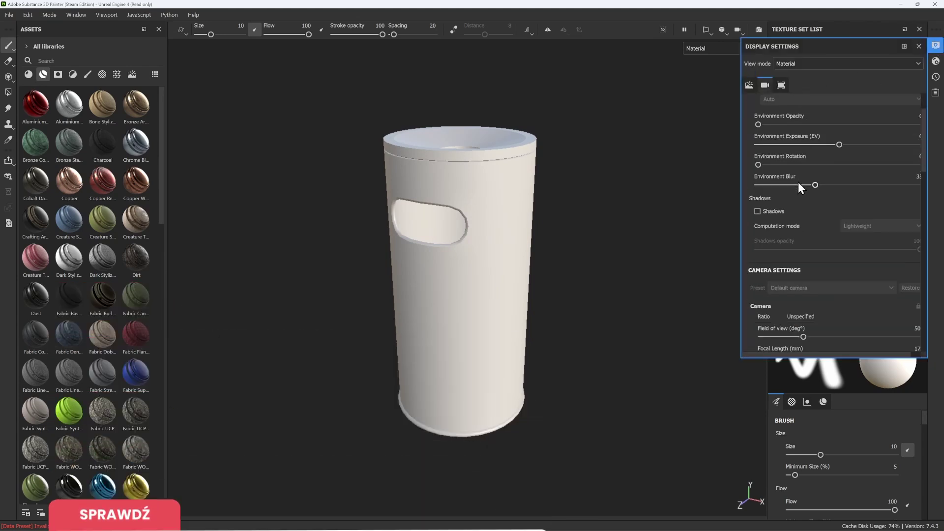
pyautogui.scroll(-2, 802, 185)
pyautogui.scroll(-2, 805, 189)
pyautogui.scroll(-2, 805, 190)
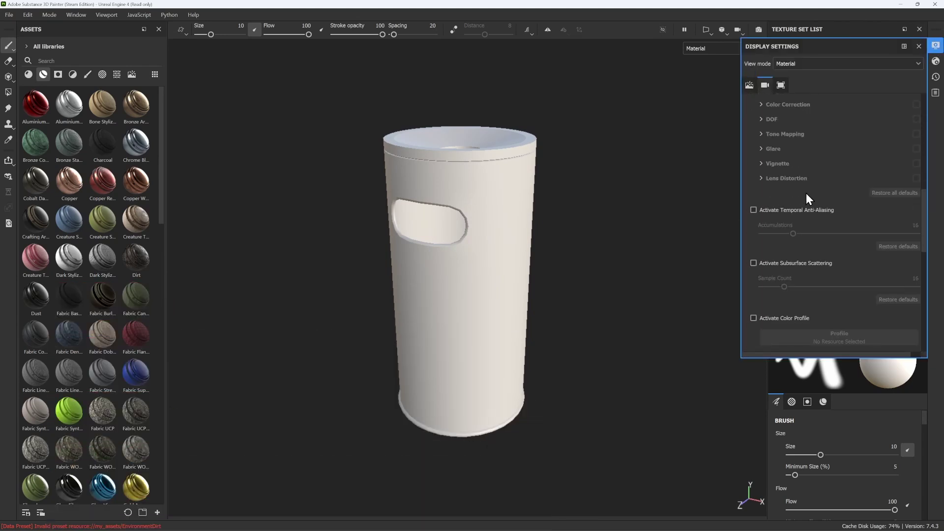
pyautogui.click(752, 210)
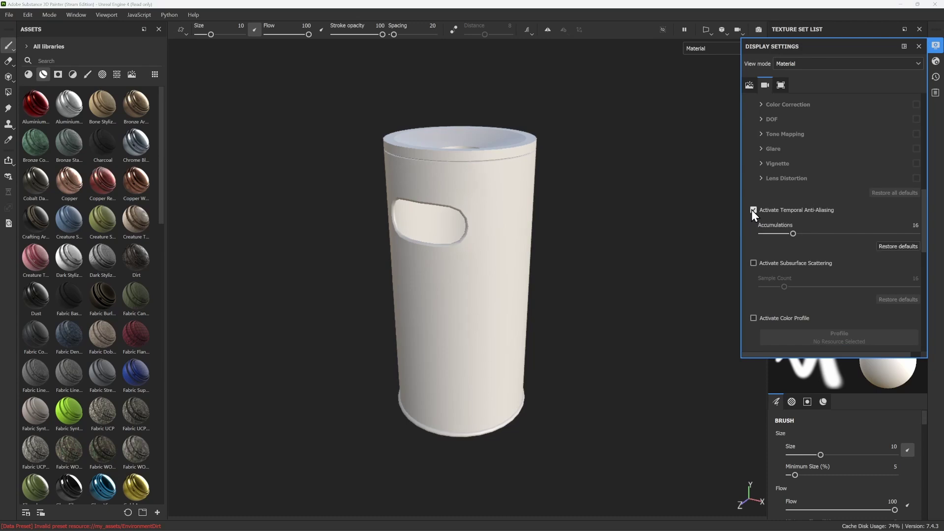
pyautogui.click(753, 210)
pyautogui.click(753, 211)
pyautogui.click(937, 45)
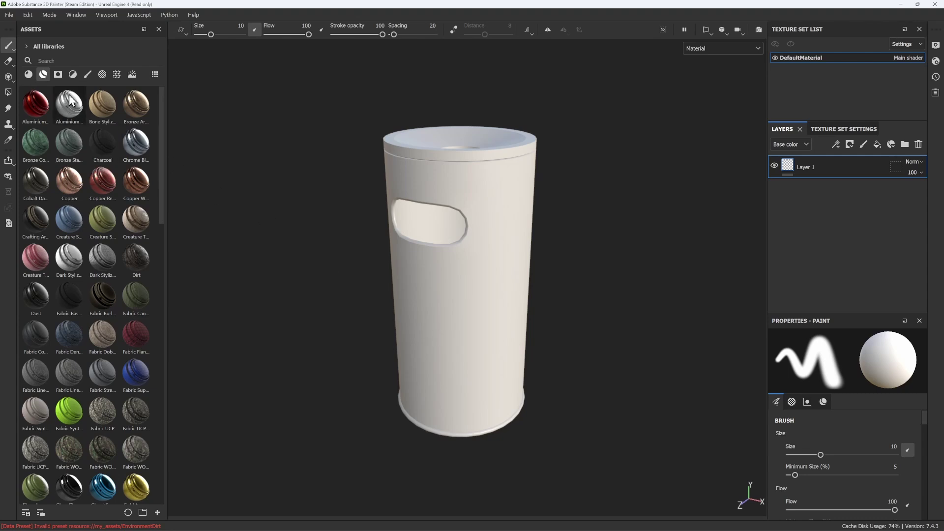
# Apply the Iron Rough material to the bin and delete the empty Layer 1
pyautogui.click(29, 75)
pyautogui.click(54, 61)
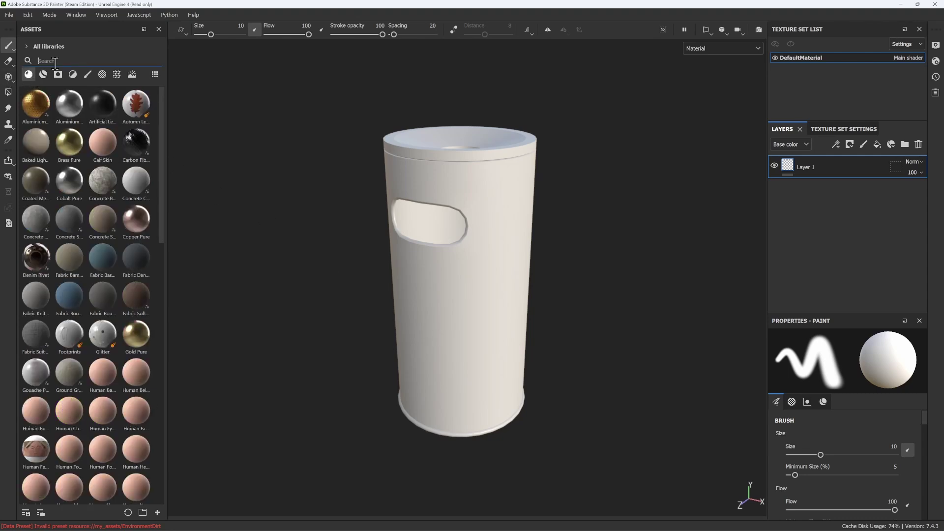
pyautogui.write('iron')
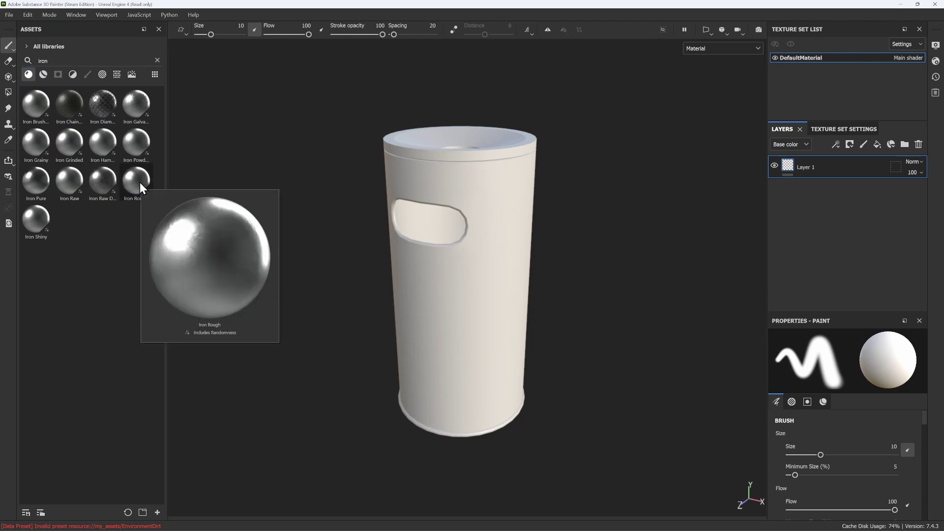
pyautogui.moveTo(139, 182)
pyautogui.mouseDown()
pyautogui.moveTo(474, 254)
pyautogui.moveTo(508, 230)
pyautogui.moveTo(509, 211)
pyautogui.moveTo(386, 250)
pyautogui.moveTo(439, 232)
pyautogui.mouseUp()
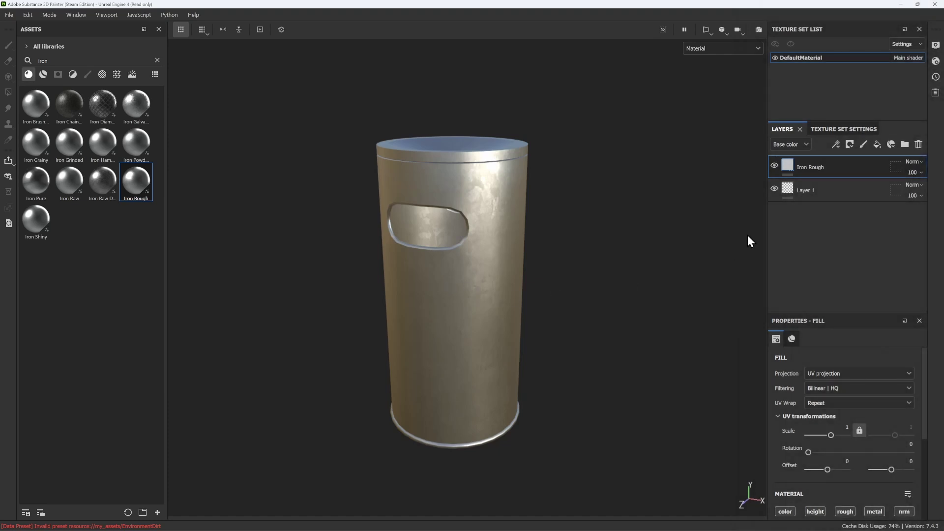
pyautogui.click(822, 198)
pyautogui.press('Delete')
# Add a fill layer with black base color 000000 and its roughness channel disabled
pyautogui.click(876, 146)
pyautogui.scroll(-5, 839, 459)
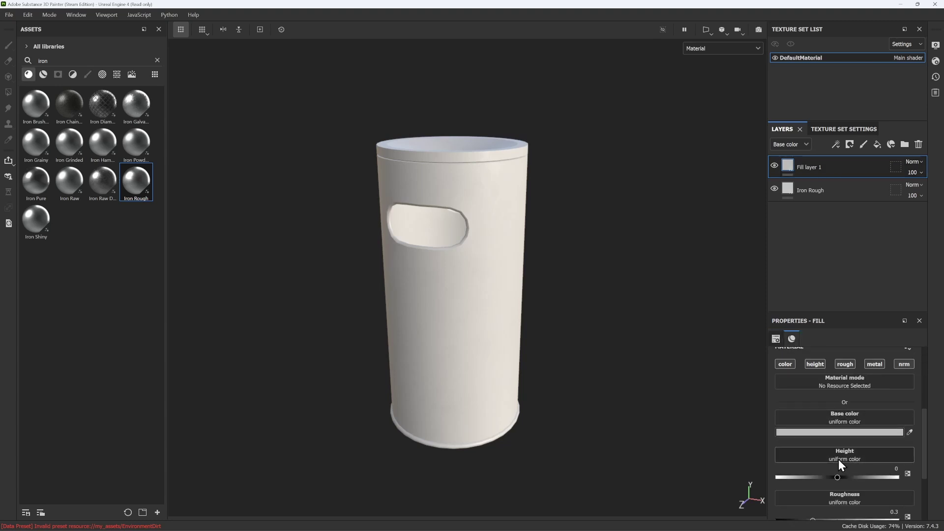
pyautogui.click(848, 403)
pyautogui.moveTo(807, 417); pyautogui.dragTo(750, 352)
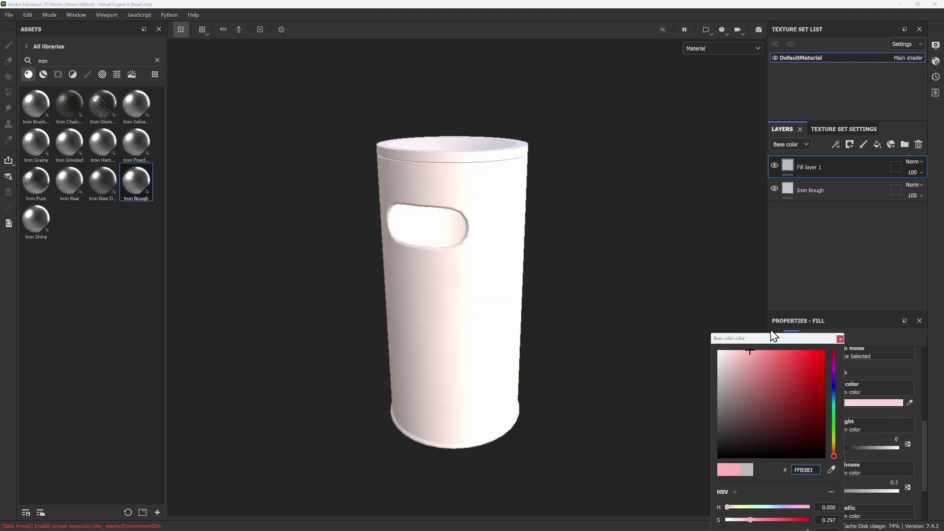
pyautogui.moveTo(773, 394); pyautogui.dragTo(762, 389)
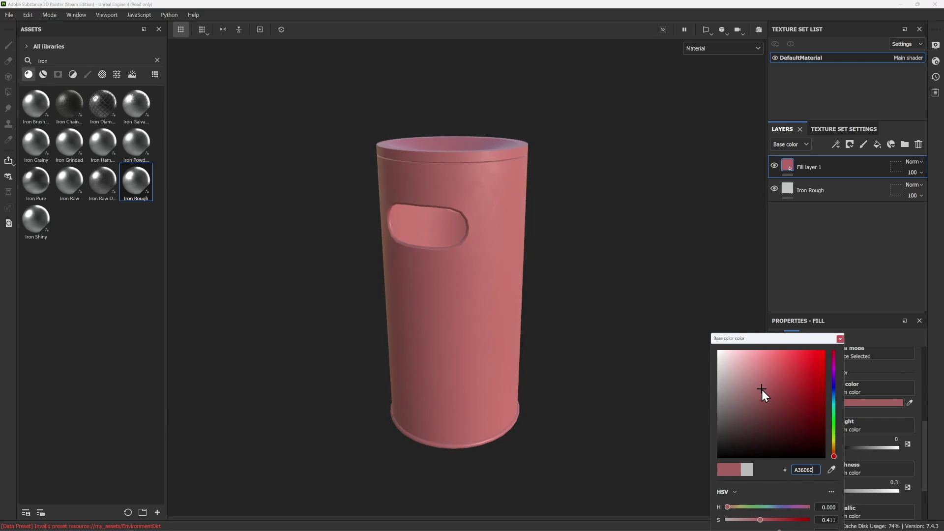
pyautogui.moveTo(762, 390); pyautogui.dragTo(689, 485)
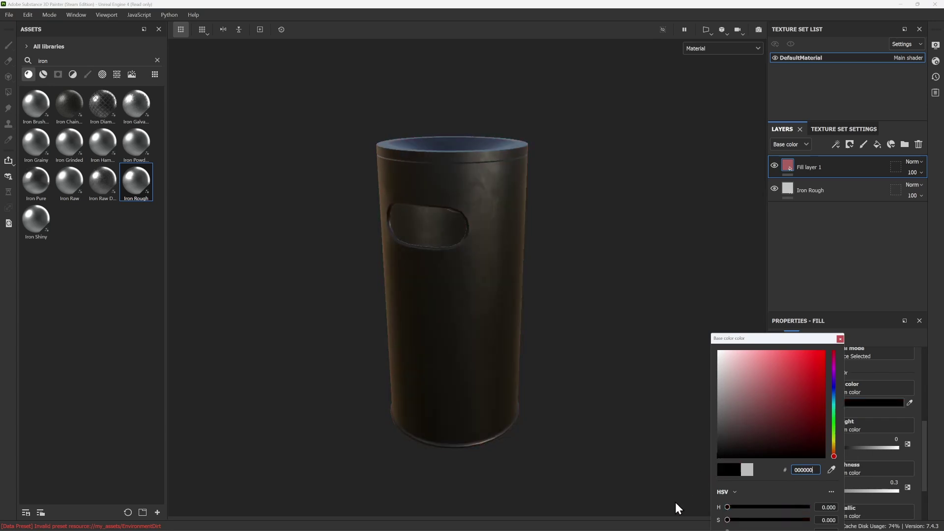
pyautogui.click(678, 501)
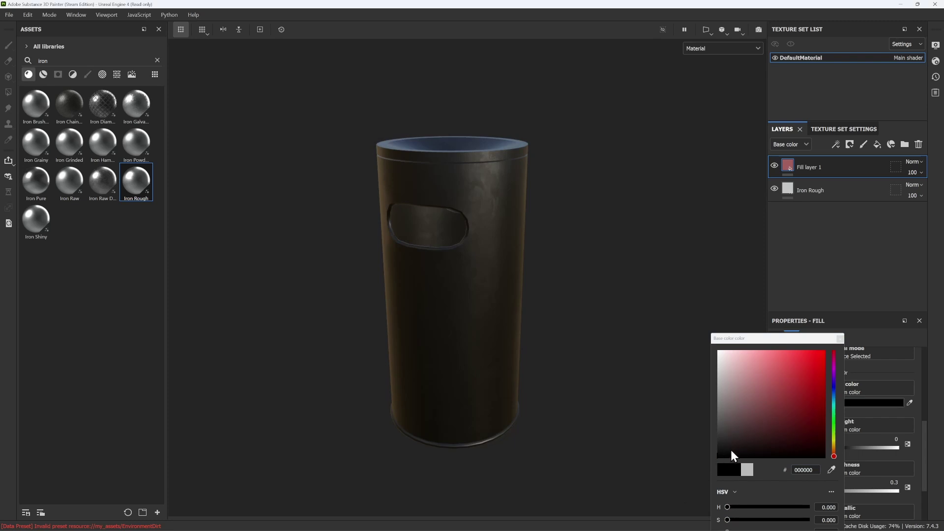
pyautogui.click(881, 339)
pyautogui.scroll(2, 828, 415)
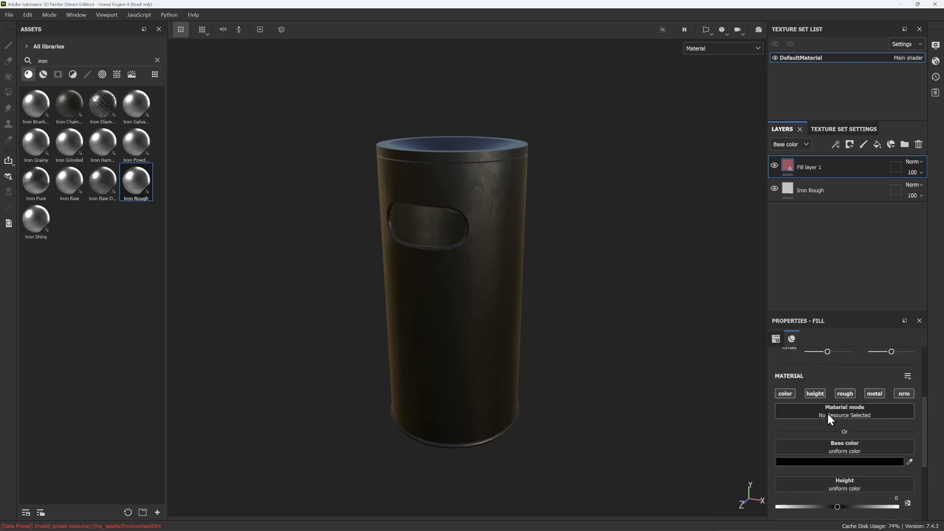
pyautogui.click(844, 393)
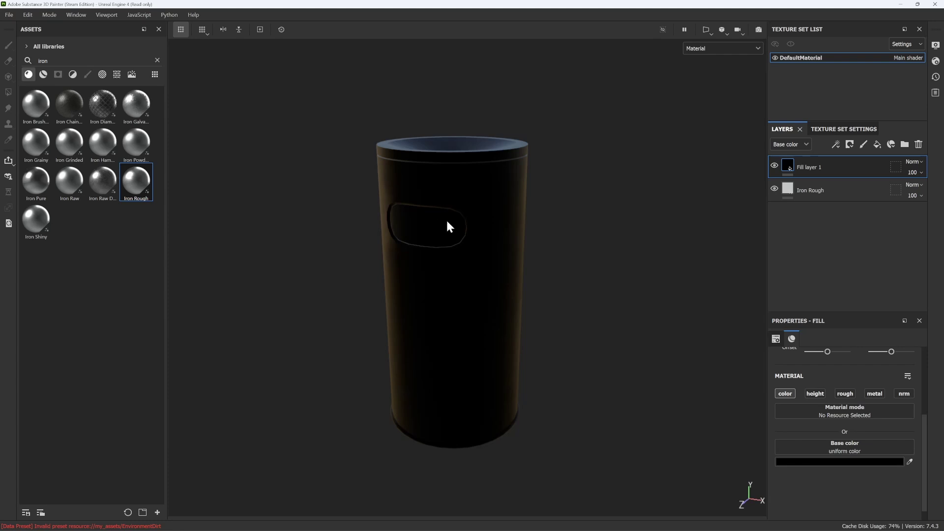
# Give Fill layer 1 a black mask, rename it AO, and add a generator to the mask
pyautogui.click(851, 145)
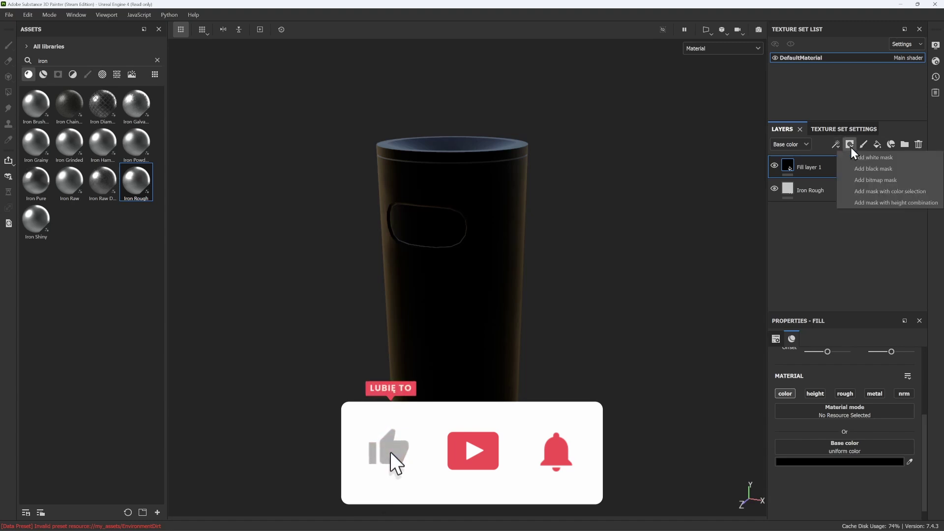
pyautogui.click(893, 168)
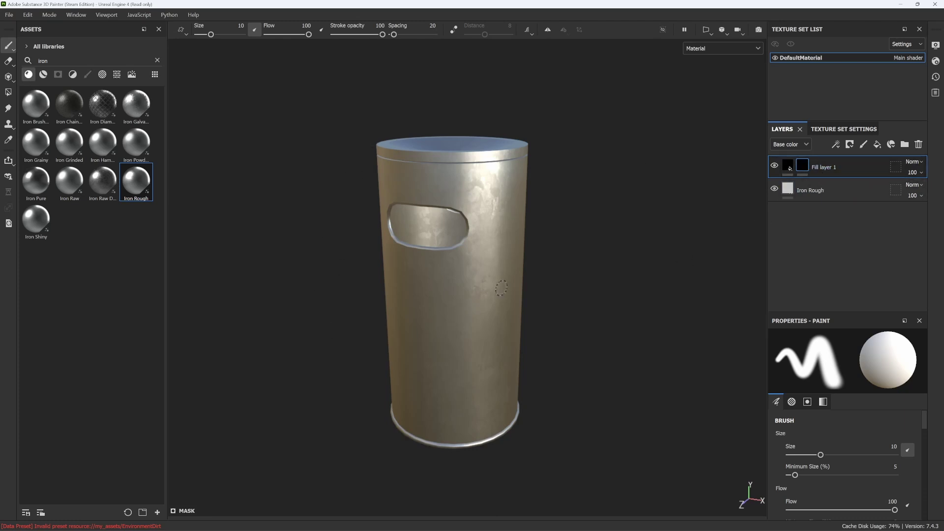
pyautogui.doubleClick(833, 167)
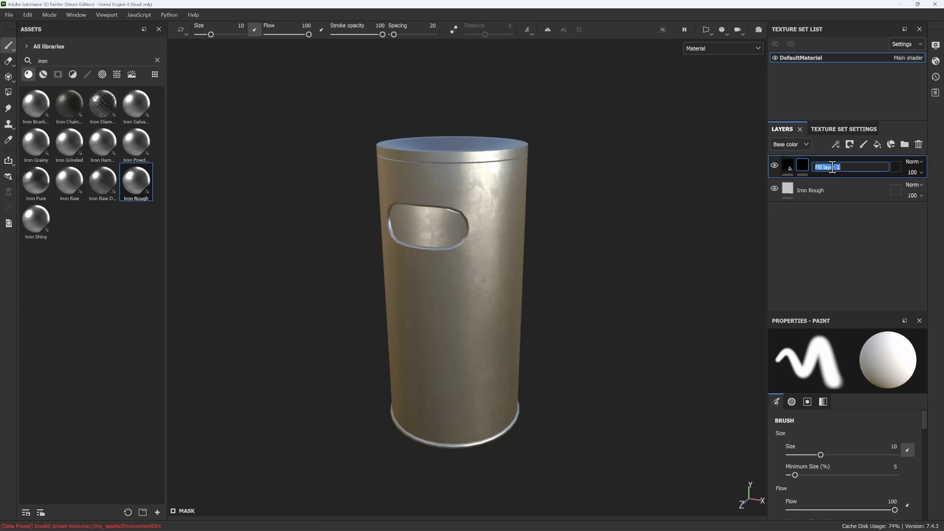
pyautogui.write('AO')
pyautogui.press('Return')
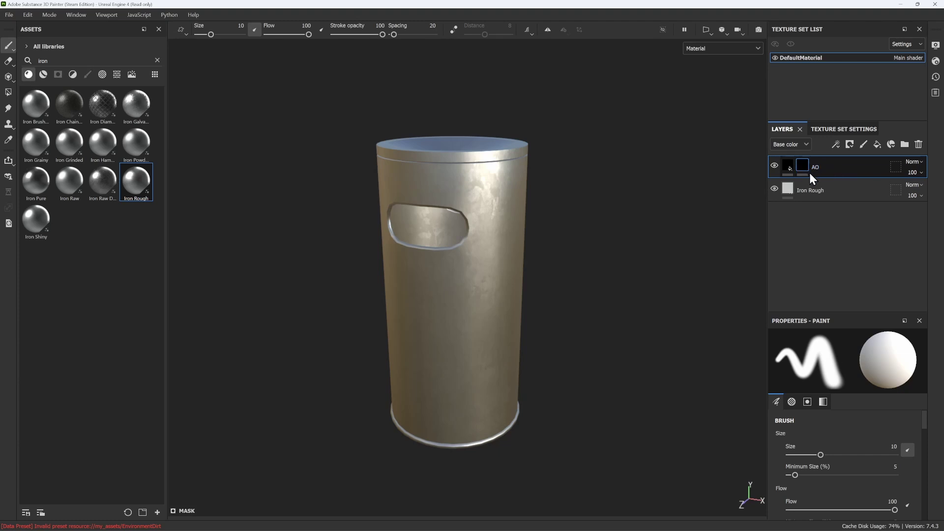
pyautogui.click(839, 145)
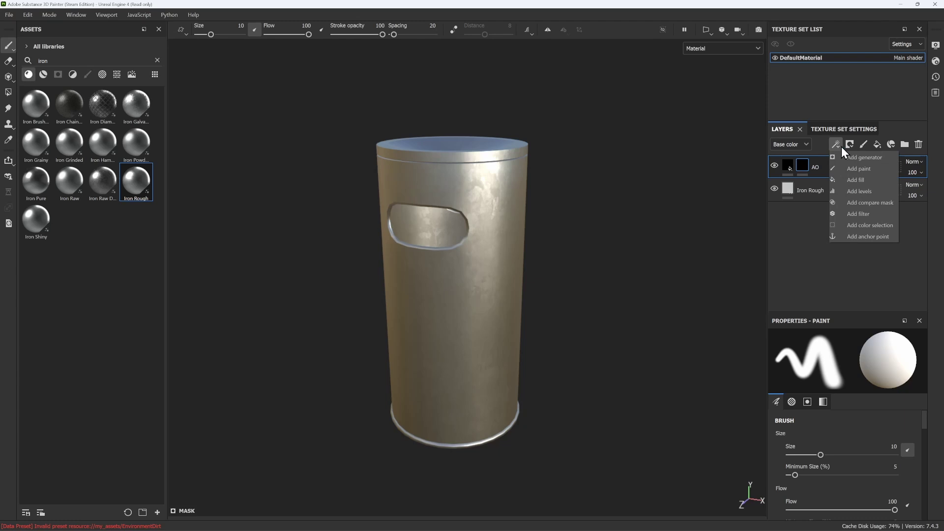
pyautogui.click(887, 155)
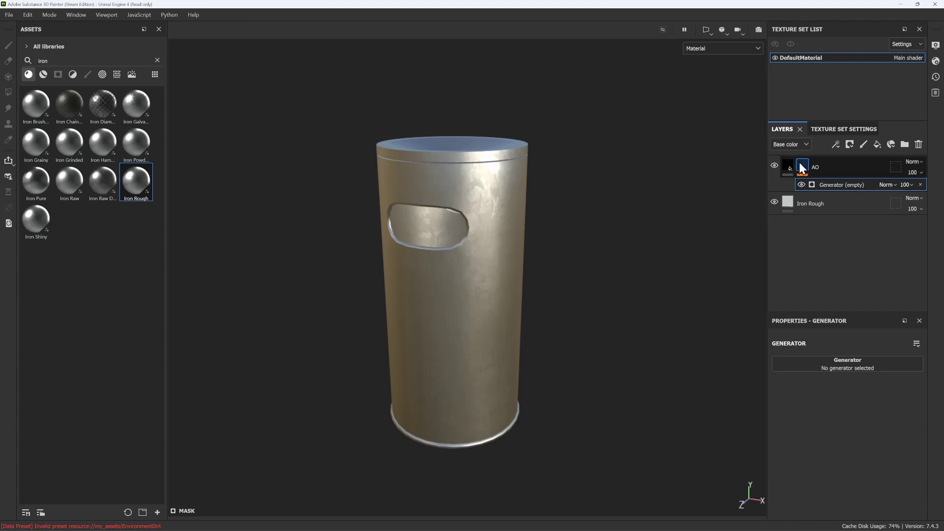
# Set the AO mask generator to Ambient Occlusion and orbit to inspect the bin
pyautogui.click(853, 368)
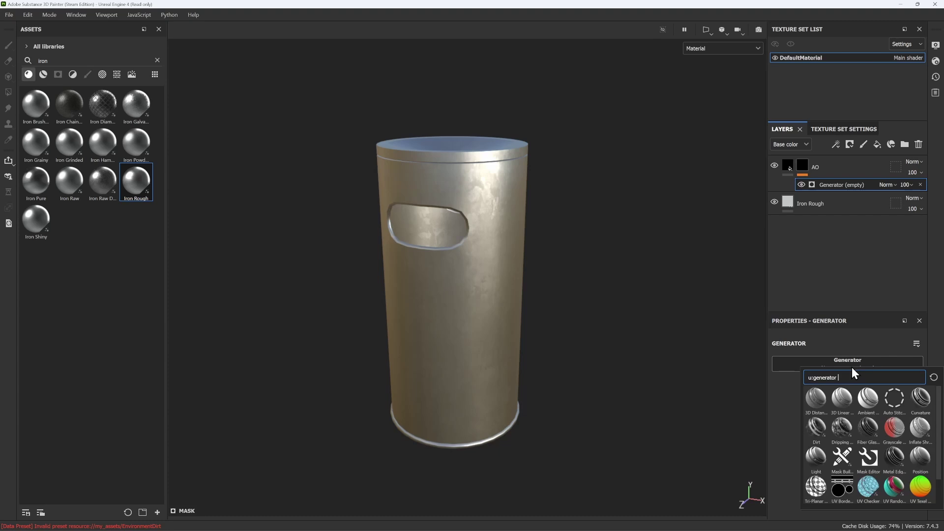
pyautogui.click(869, 401)
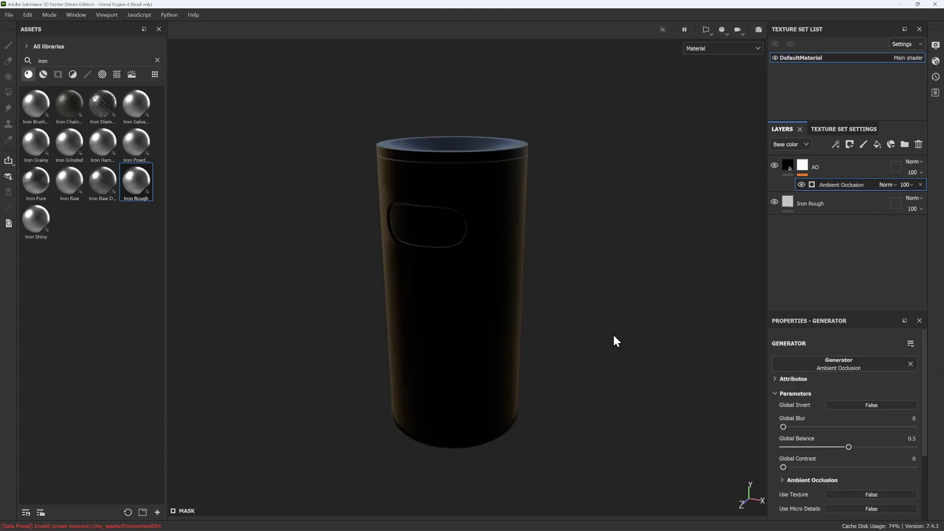
pyautogui.moveTo(480, 216)
pyautogui.keyDown('alt'); pyautogui.mouseDown()
pyautogui.moveTo(445, 204)
pyautogui.moveTo(442, 217)
pyautogui.moveTo(536, 249)
pyautogui.moveTo(464, 225)
pyautogui.moveTo(480, 217)
pyautogui.mouseUp(); pyautogui.keyUp('alt')
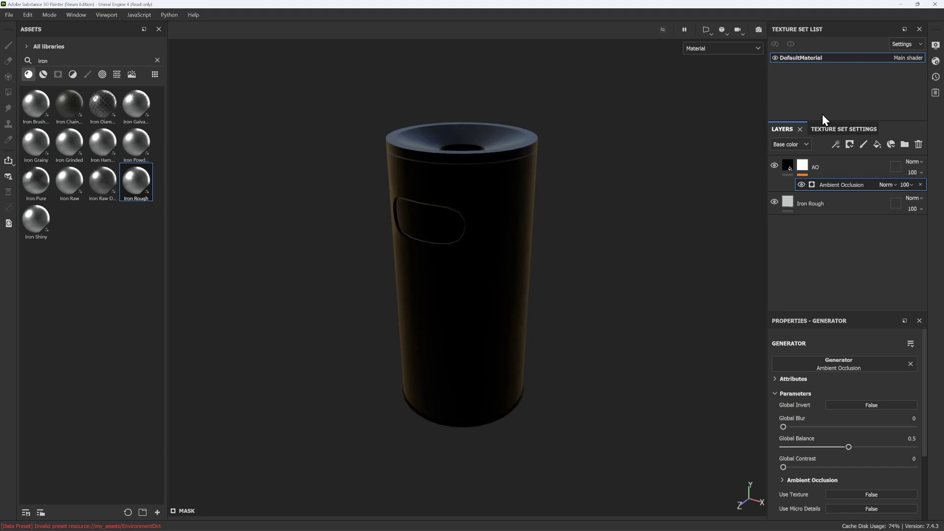
# Open Bake Mesh Maps settings and set the output size to 2048
pyautogui.click(833, 129)
pyautogui.scroll(-5, 849, 270)
pyautogui.scroll(-3, 901, 241)
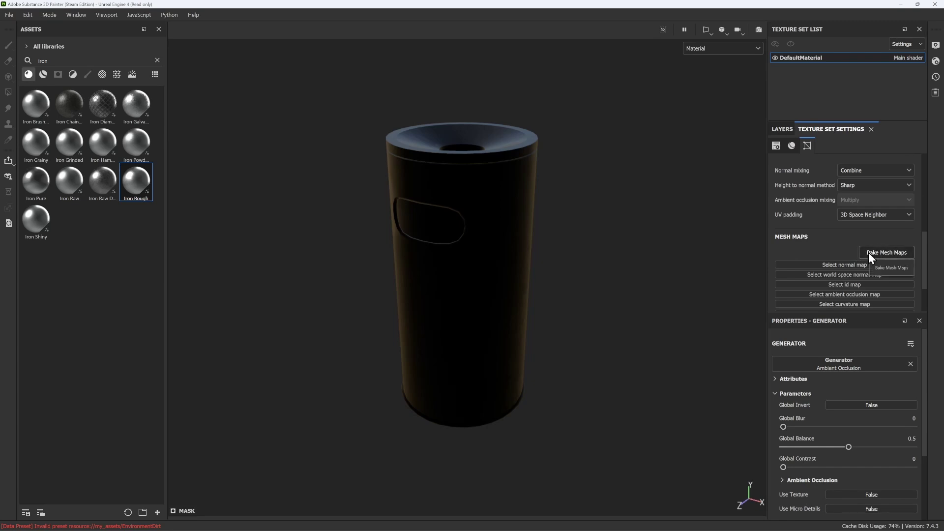
pyautogui.click(25, 14)
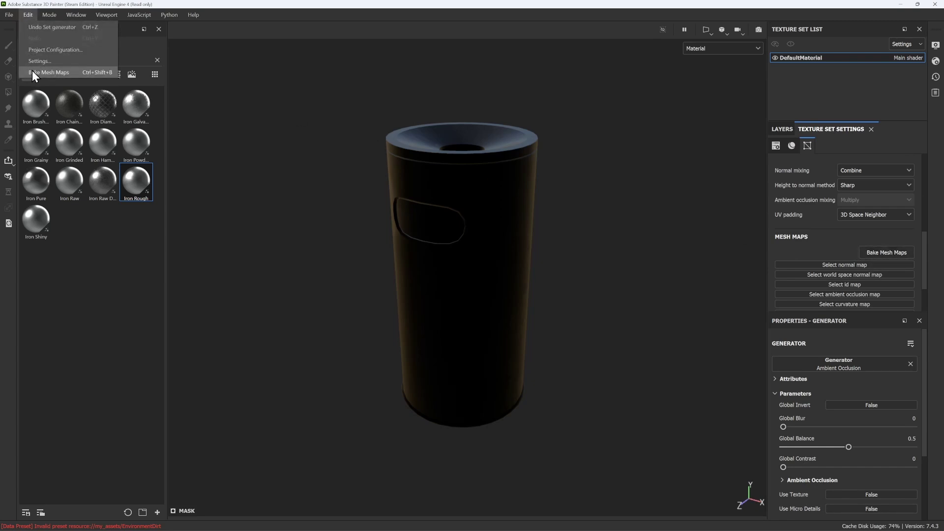
pyautogui.click(81, 74)
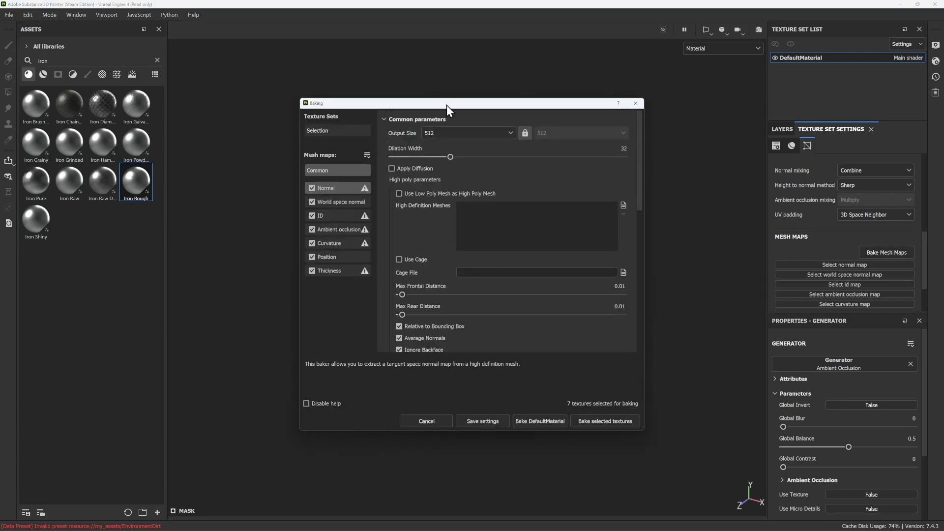
pyautogui.click(442, 133)
pyautogui.click(439, 206)
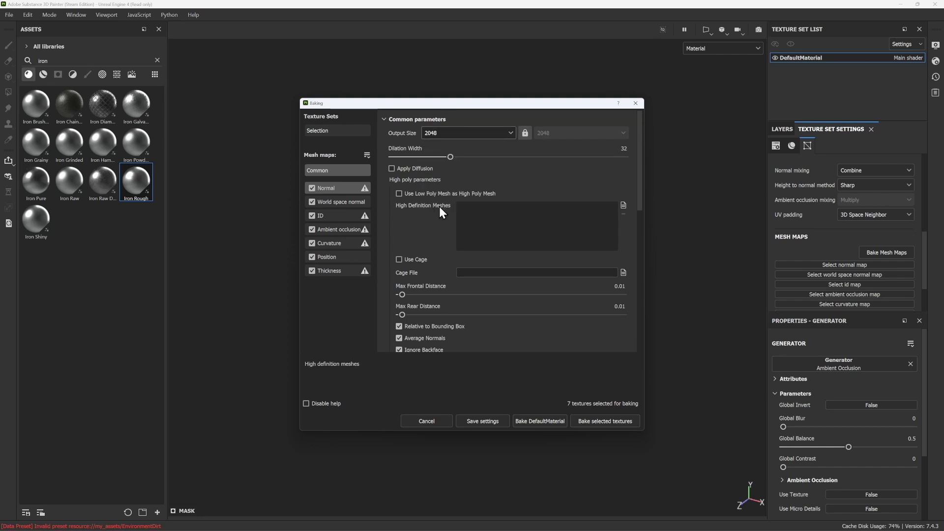
# Exclude ID and Thickness maps, raise AO secondary rays and set curvature secondary rays to 256
pyautogui.click(313, 215)
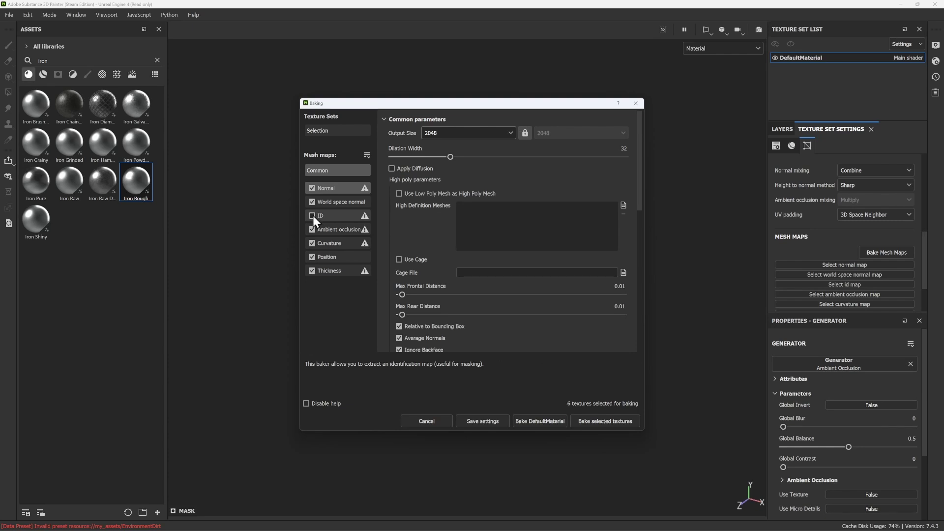
pyautogui.click(333, 231)
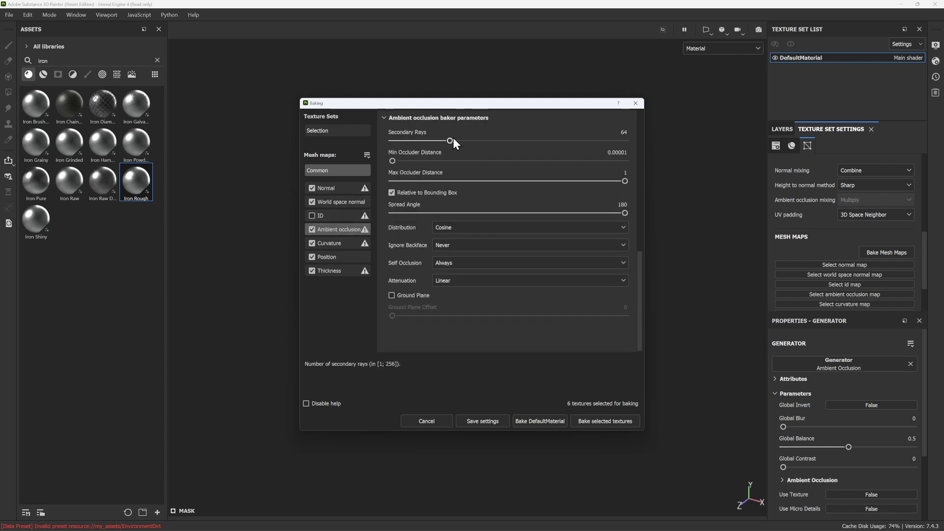
pyautogui.moveTo(453, 138); pyautogui.dragTo(693, 138)
pyautogui.click(327, 243)
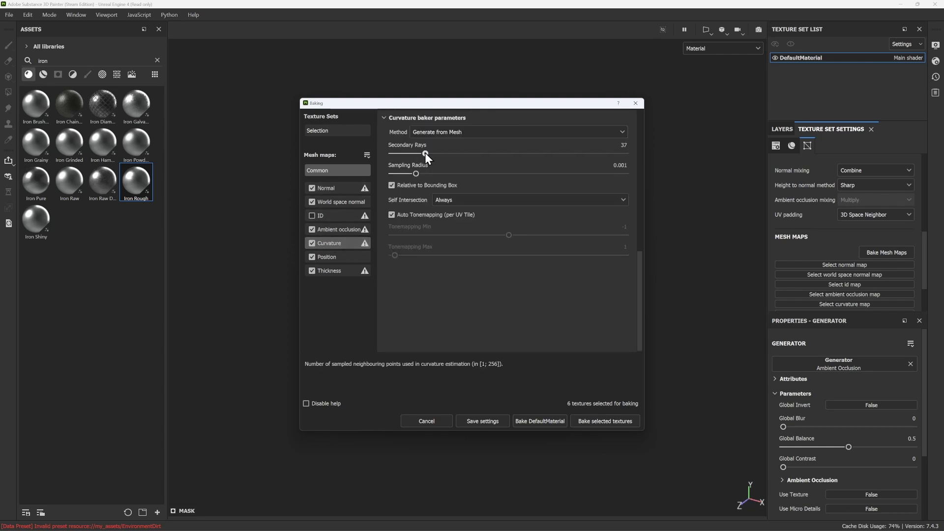
pyautogui.moveTo(425, 152); pyautogui.dragTo(599, 148)
pyautogui.click(312, 271)
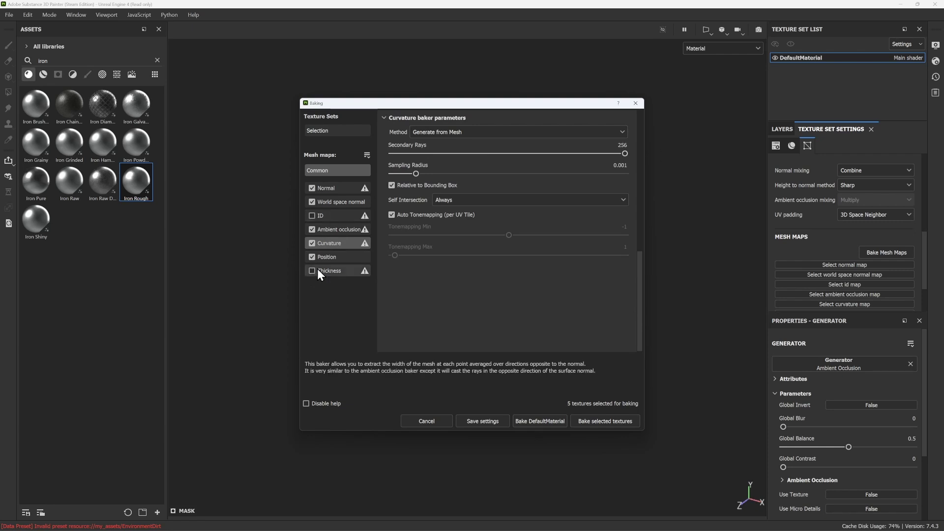
# Bake the mesh maps for DefaultMaterial and dismiss the finished report
pyautogui.click(601, 423)
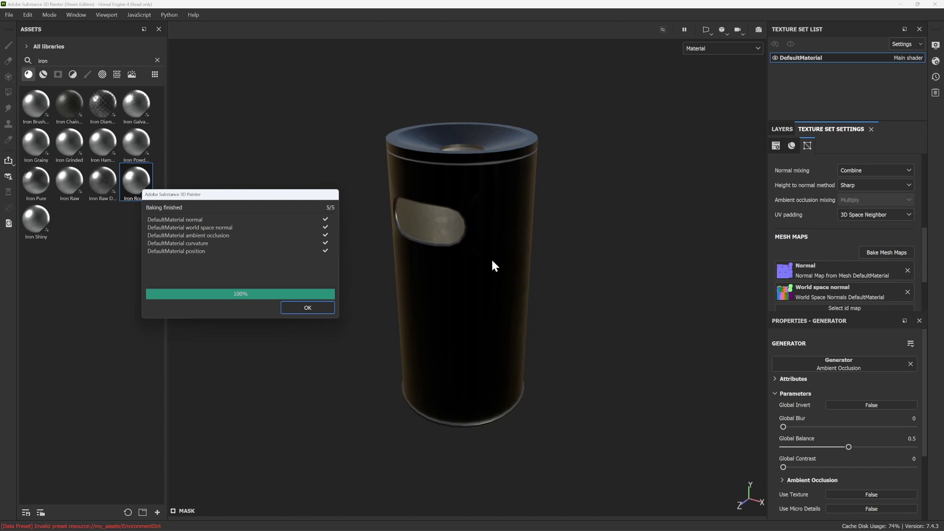
pyautogui.click(309, 307)
pyautogui.scroll(2, 329, 292)
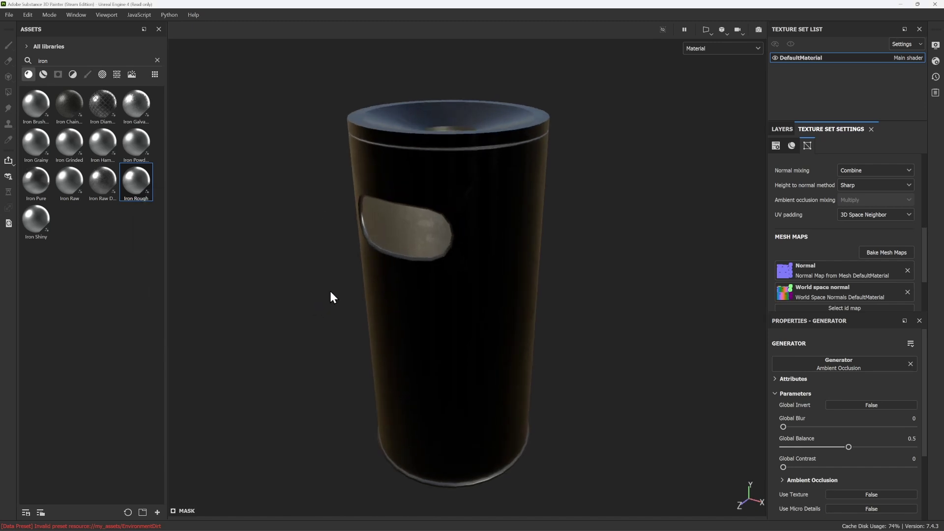
pyautogui.moveTo(423, 189)
pyautogui.keyDown('alt'); pyautogui.mouseDown()
pyautogui.moveTo(420, 219)
pyautogui.moveTo(433, 217)
pyautogui.moveTo(435, 176)
pyautogui.mouseUp(); pyautogui.keyUp('alt')
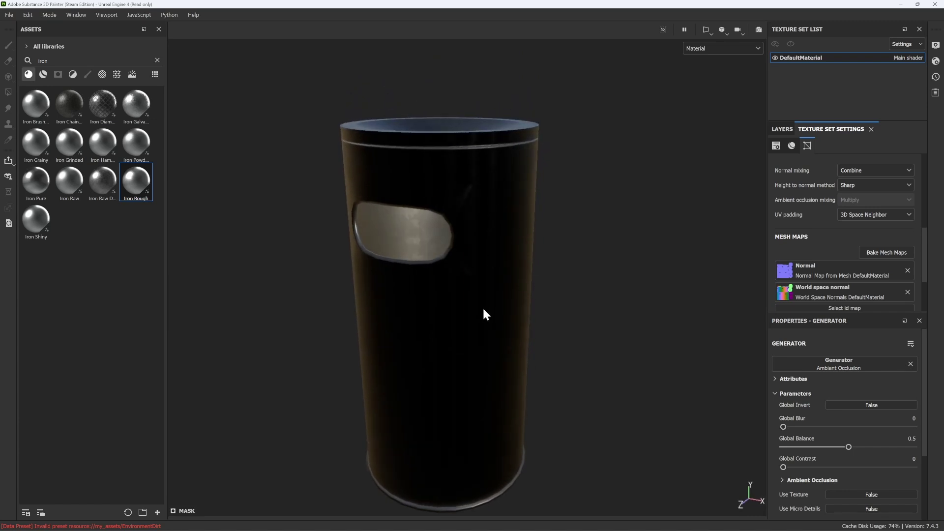
# Invert the Ambient Occlusion generator and set its Global Balance to 0.37
pyautogui.click(782, 129)
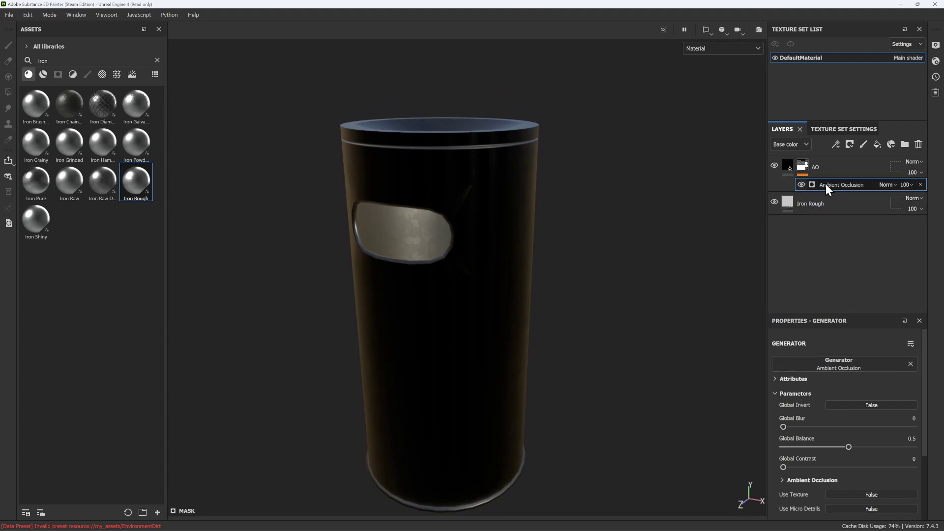
pyautogui.scroll(-3, 868, 389)
pyautogui.scroll(3, 864, 409)
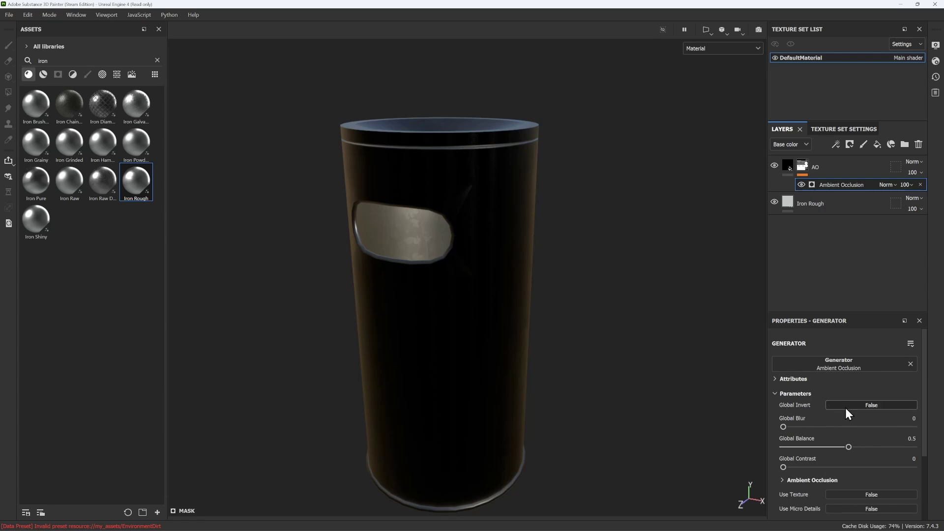
pyautogui.click(846, 406)
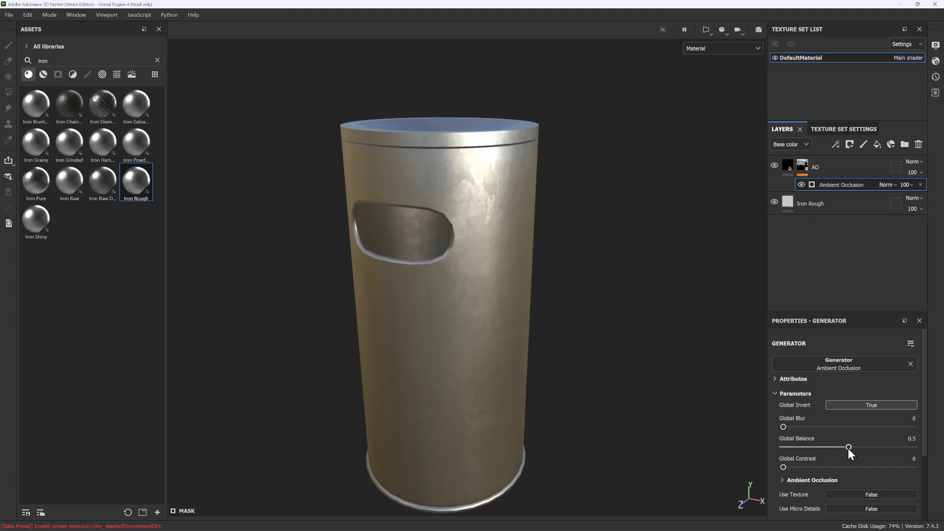
pyautogui.moveTo(848, 448); pyautogui.dragTo(883, 448)
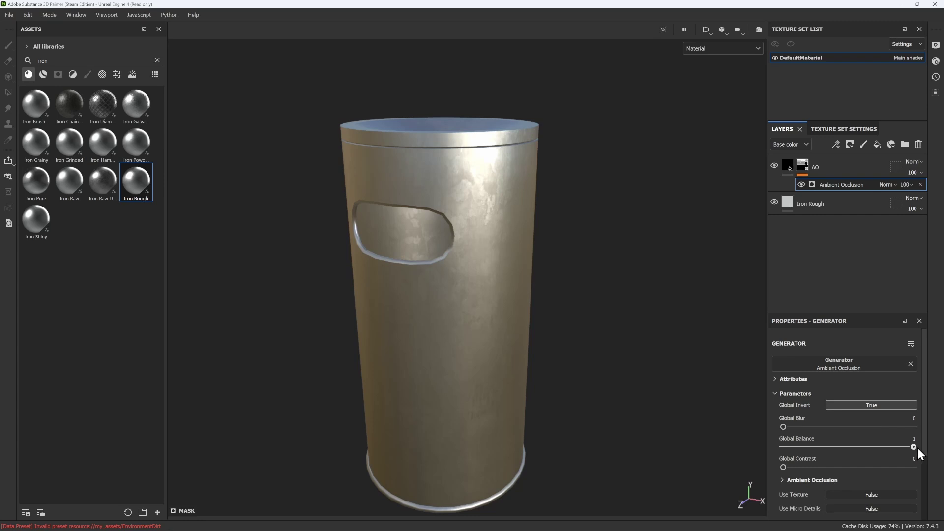
pyautogui.moveTo(914, 448); pyautogui.dragTo(829, 447)
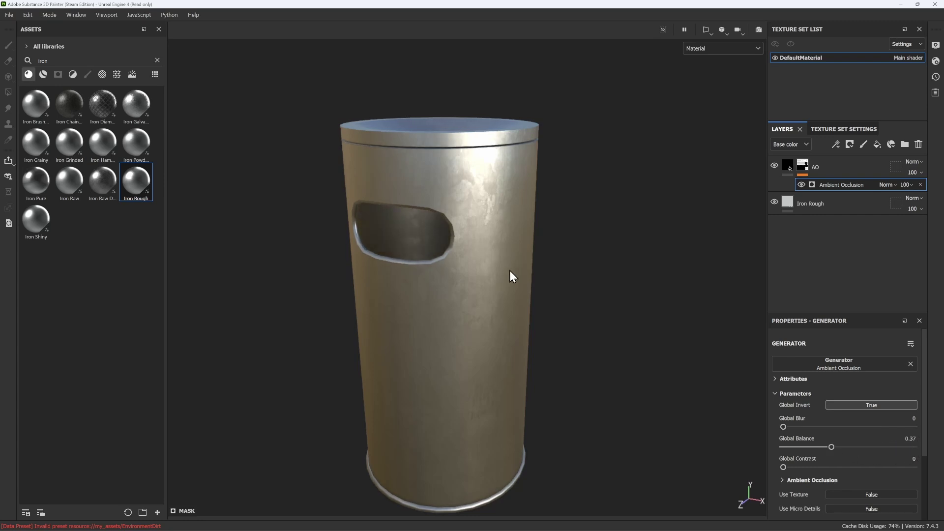
pyautogui.moveTo(509, 271)
pyautogui.keyDown('alt'); pyautogui.mouseDown()
pyautogui.moveTo(501, 342)
pyautogui.moveTo(374, 219)
pyautogui.moveTo(437, 256)
pyautogui.moveTo(518, 280)
pyautogui.mouseUp(); pyautogui.keyUp('alt')
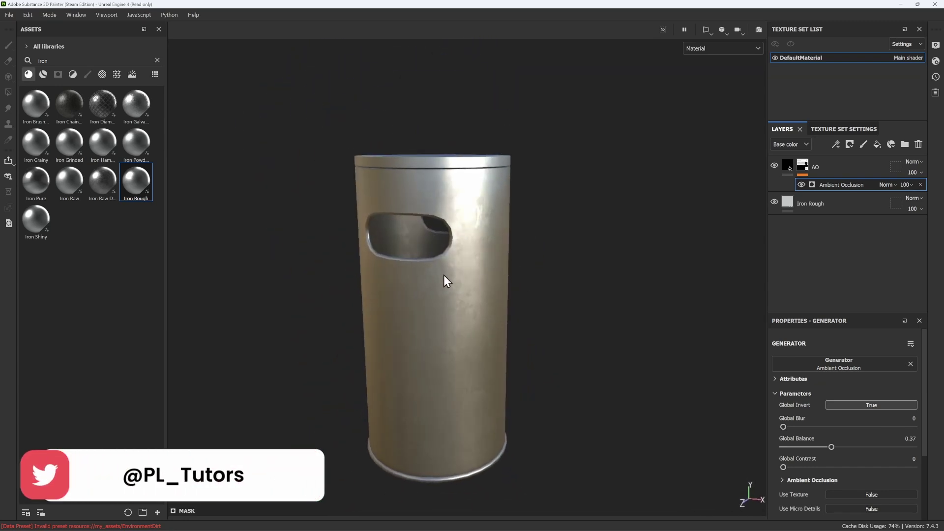
# Compare the bin with the AO layer hidden and shown, zoom to the rim, then switch to the Paint brush
pyautogui.click(775, 166)
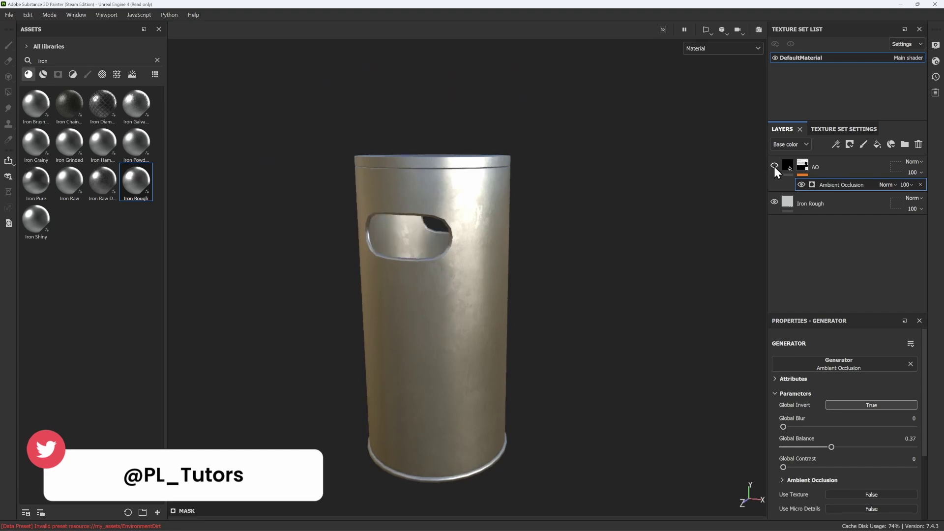
pyautogui.click(774, 166)
pyautogui.moveTo(463, 245)
pyautogui.keyDown('alt'); pyautogui.mouseDown()
pyautogui.moveTo(467, 302)
pyautogui.moveTo(432, 320)
pyautogui.moveTo(459, 323)
pyautogui.mouseUp(); pyautogui.keyUp('alt')
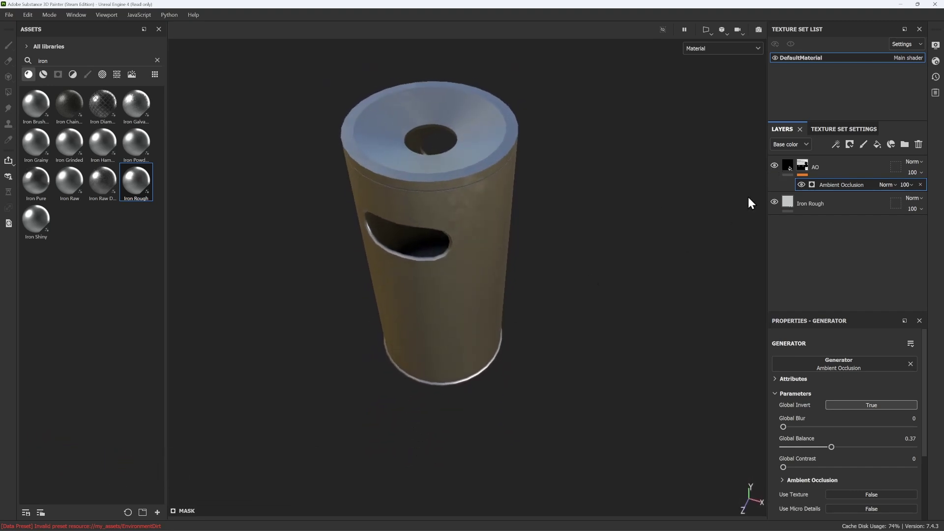
pyautogui.click(773, 167)
pyautogui.click(774, 168)
pyautogui.keyDown('alt'); pyautogui.moveTo(462, 246); pyautogui.dragTo(491, 246); pyautogui.keyUp('alt')
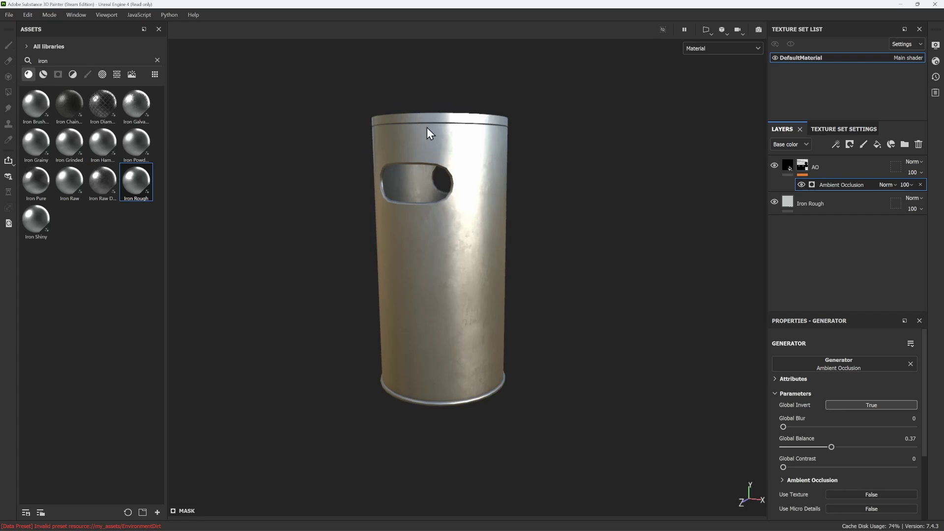
pyautogui.scroll(3, 427, 127)
pyautogui.keyDown('alt'); pyautogui.moveTo(432, 147); pyautogui.dragTo(569, 165); pyautogui.keyUp('alt')
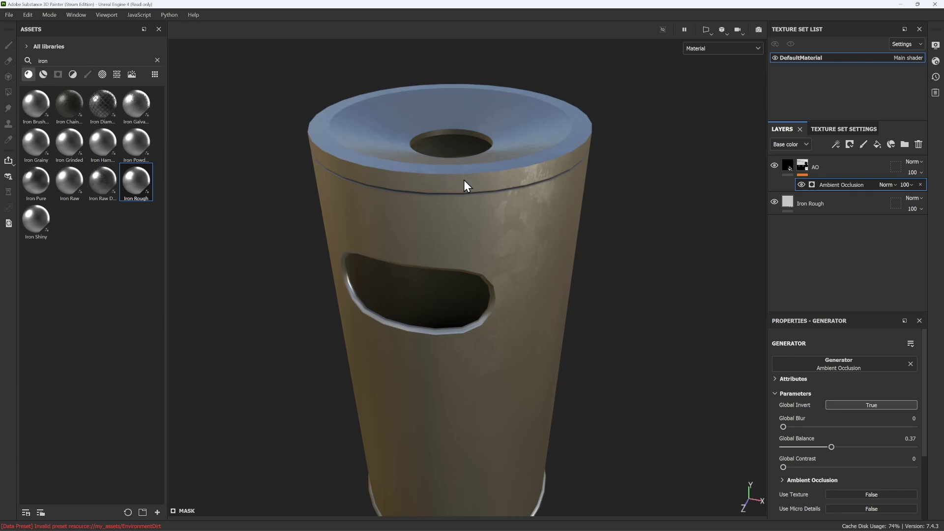
pyautogui.press('1')
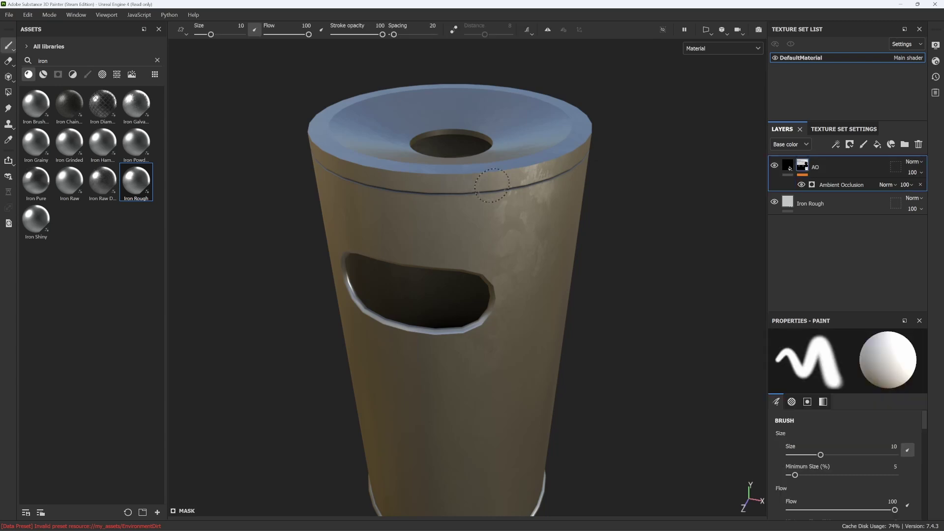
# Apply the Rust Fine material as a new layer with a black mask
pyautogui.click(157, 60)
pyautogui.write('rust')
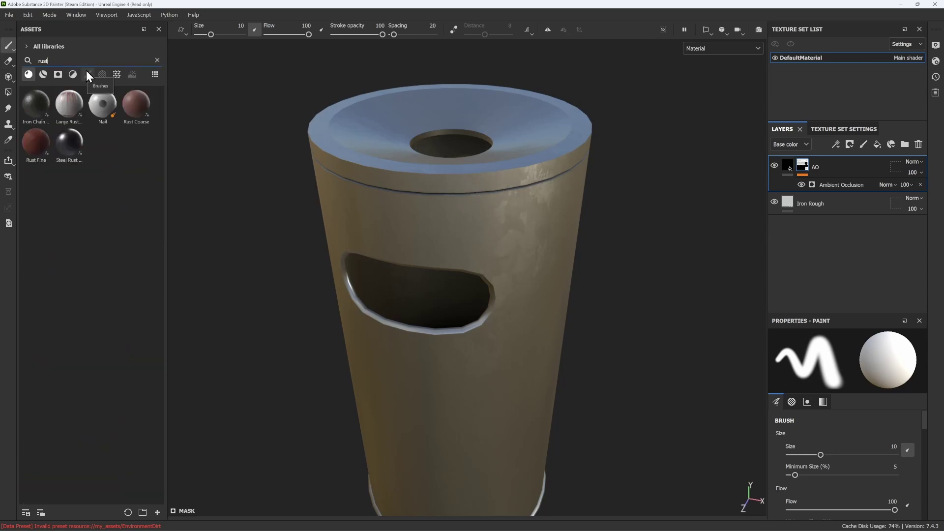
pyautogui.click(32, 143)
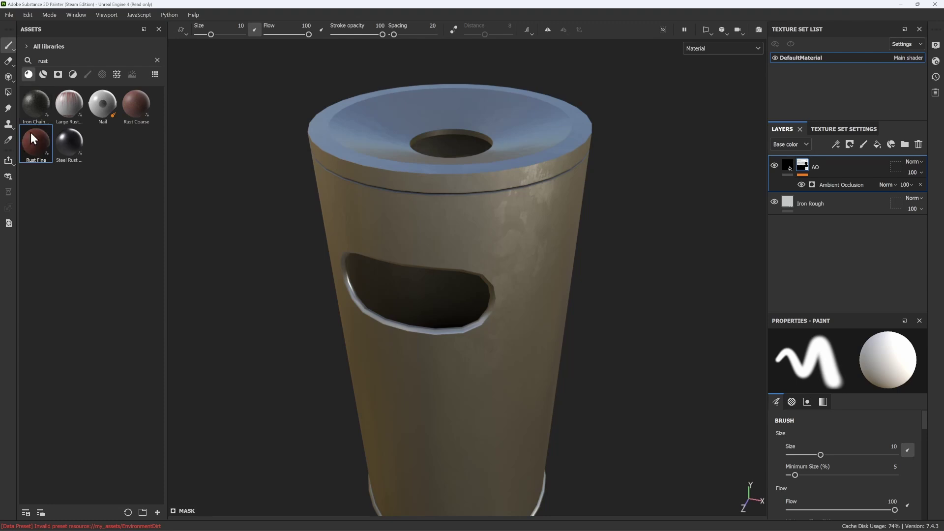
pyautogui.moveTo(30, 146); pyautogui.dragTo(495, 228)
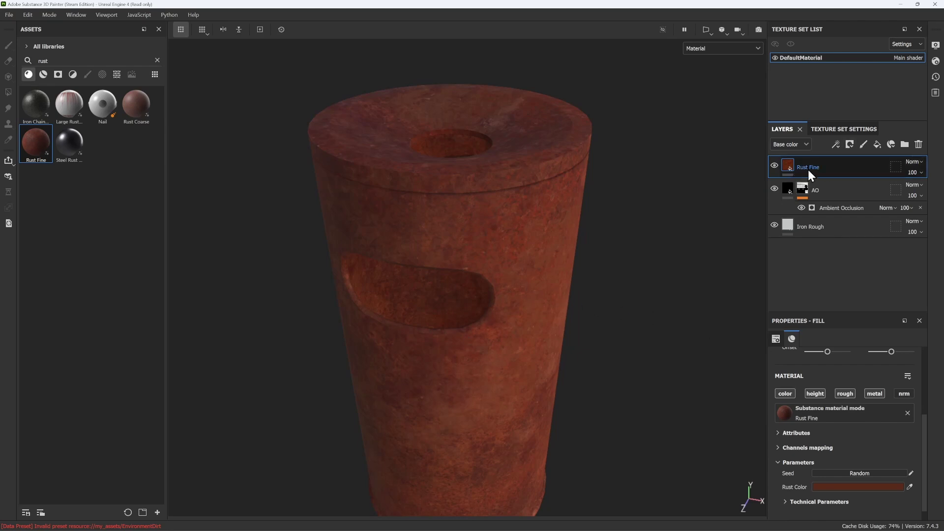
pyautogui.click(849, 145)
pyautogui.click(898, 169)
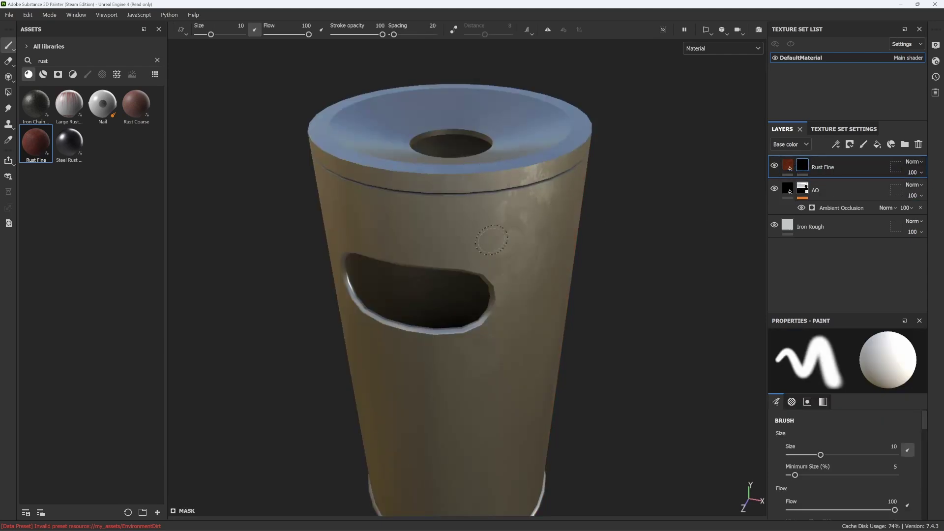
# Paint and undo a test rust stroke, then add a generator to the Rust Fine mask
pyautogui.moveTo(518, 193)
pyautogui.mouseDown()
pyautogui.moveTo(438, 167)
pyautogui.moveTo(495, 210)
pyautogui.mouseUp()
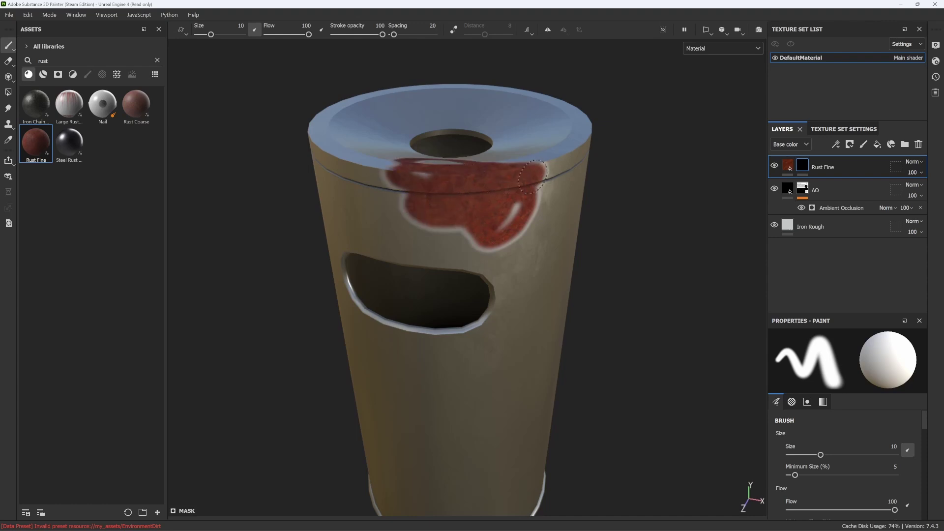
pyautogui.press('ctrl')
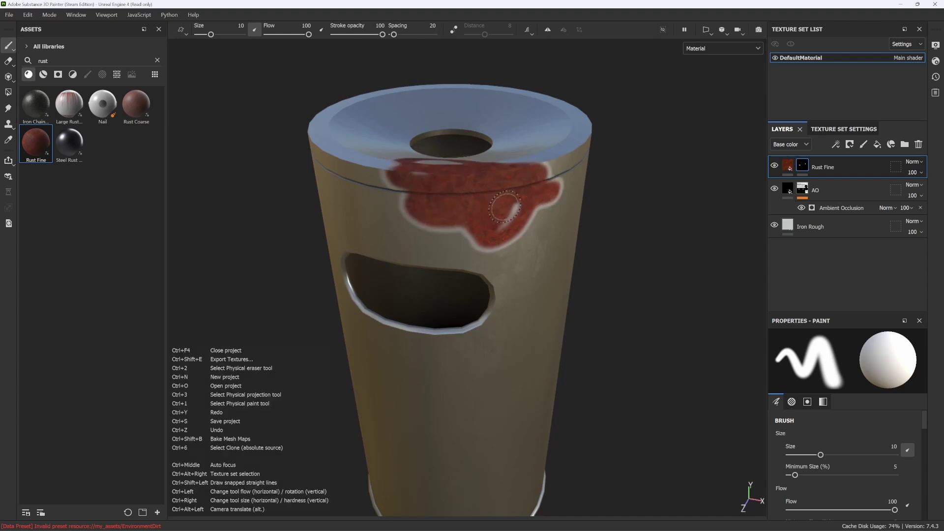
pyautogui.hotkey('ctrl', 'z')
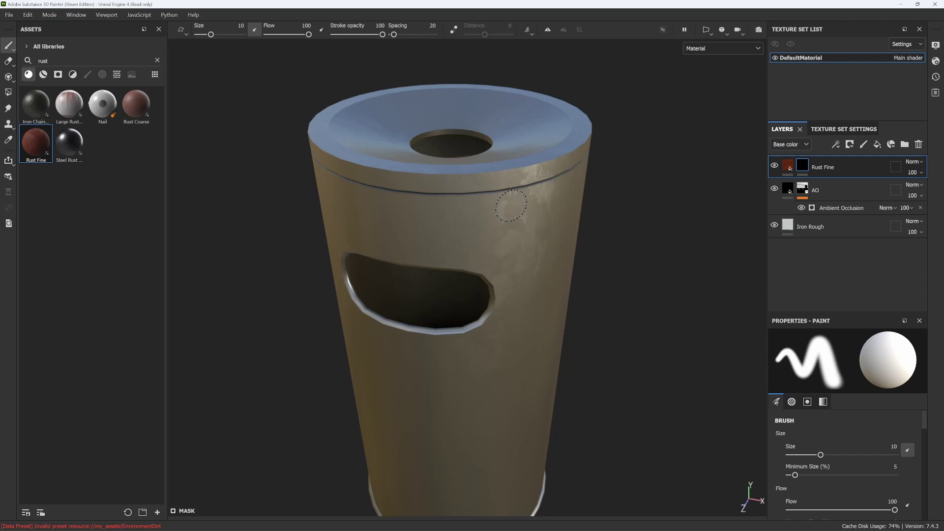
pyautogui.click(836, 144)
# Add a Curvature generator to the Rust Fine mask with Global Balance lowered to 0.14
pyautogui.click(870, 158)
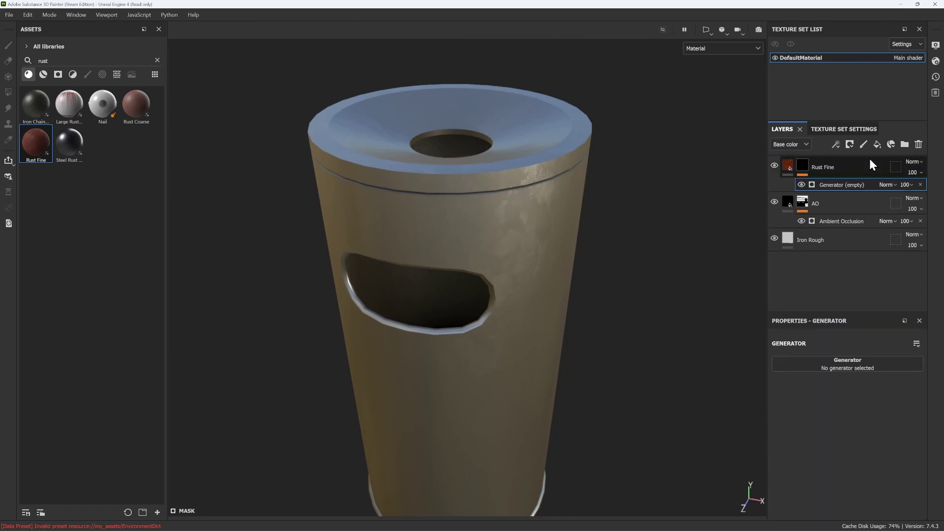
pyautogui.click(839, 365)
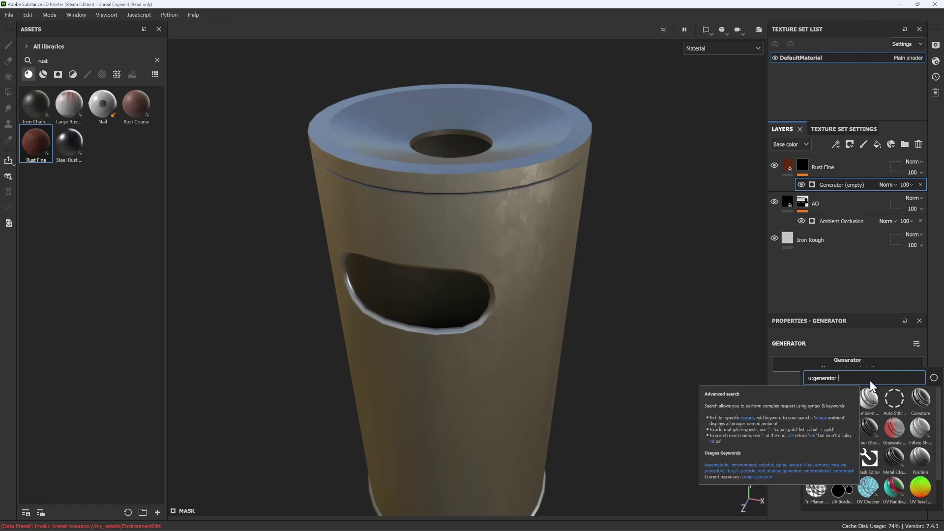
pyautogui.click(921, 399)
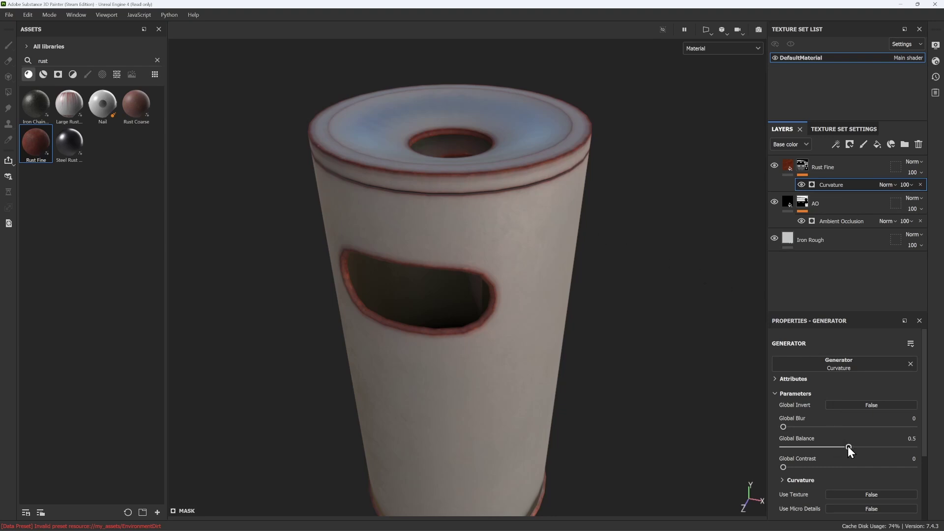
pyautogui.moveTo(848, 447); pyautogui.dragTo(800, 447)
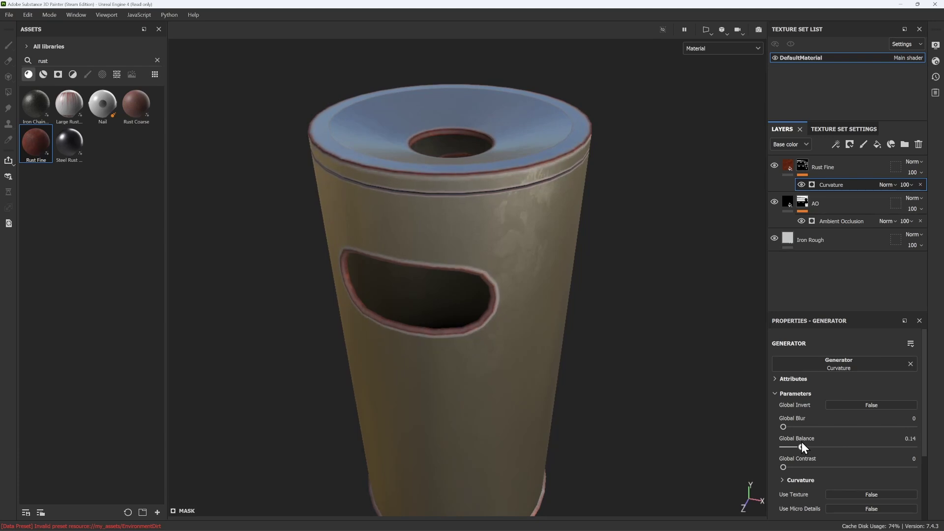
pyautogui.moveTo(405, 219)
pyautogui.keyDown('alt'); pyautogui.mouseDown()
pyautogui.moveTo(512, 179)
pyautogui.moveTo(451, 265)
pyautogui.moveTo(496, 192)
pyautogui.moveTo(576, 157)
pyautogui.mouseUp(); pyautogui.keyUp('alt')
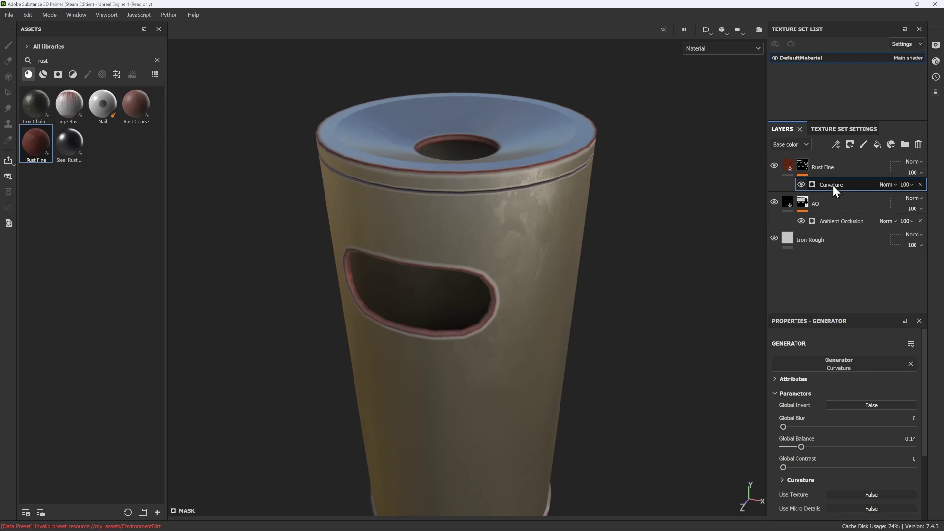
pyautogui.click(802, 166)
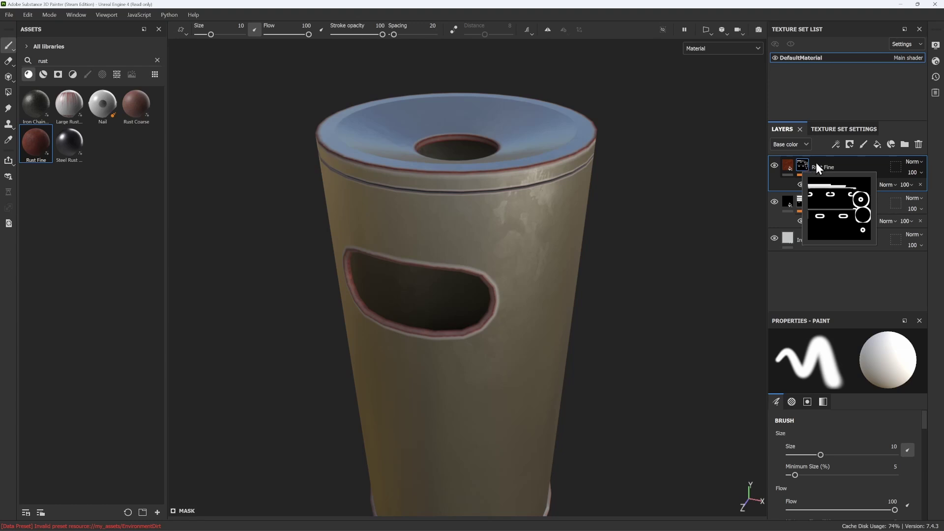
# Add a Fill effect at grayscale 0.5378 to the Rust Fine mask, then clear the 'rust' asset search
pyautogui.click(836, 145)
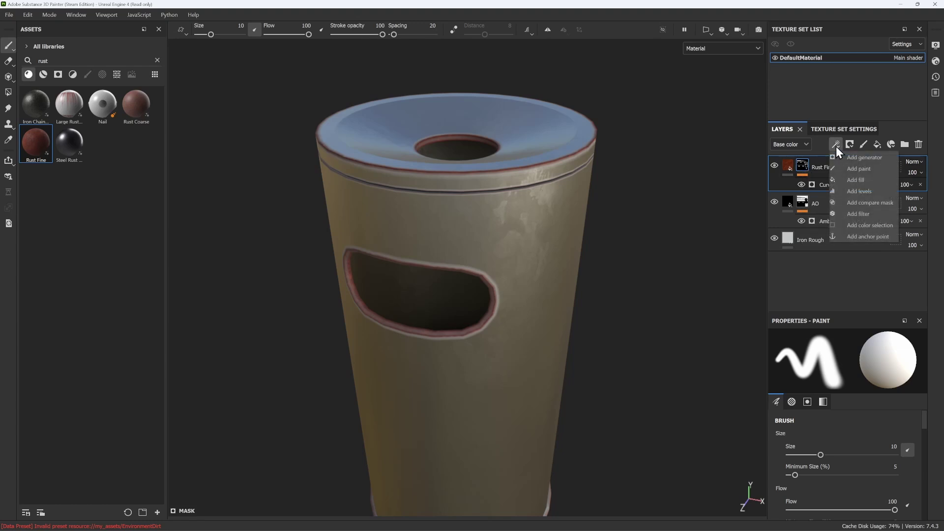
pyautogui.click(876, 180)
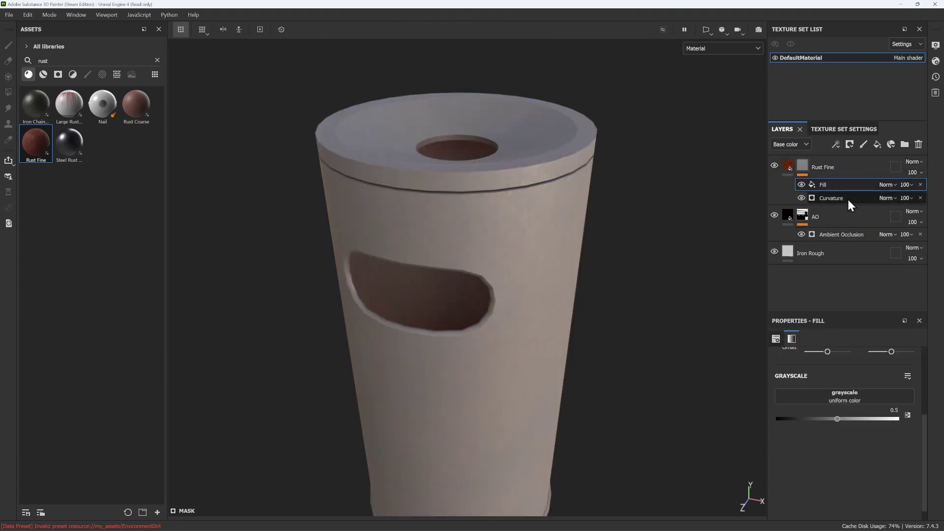
pyautogui.moveTo(836, 421)
pyautogui.mouseDown()
pyautogui.moveTo(913, 429)
pyautogui.moveTo(844, 432)
pyautogui.mouseUp()
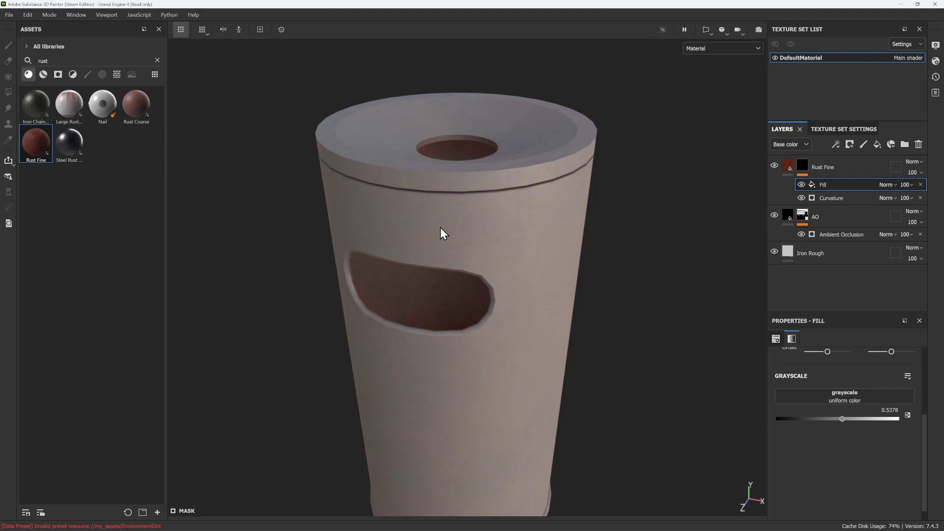
pyautogui.doubleClick(78, 62)
pyautogui.press('BackSpace')
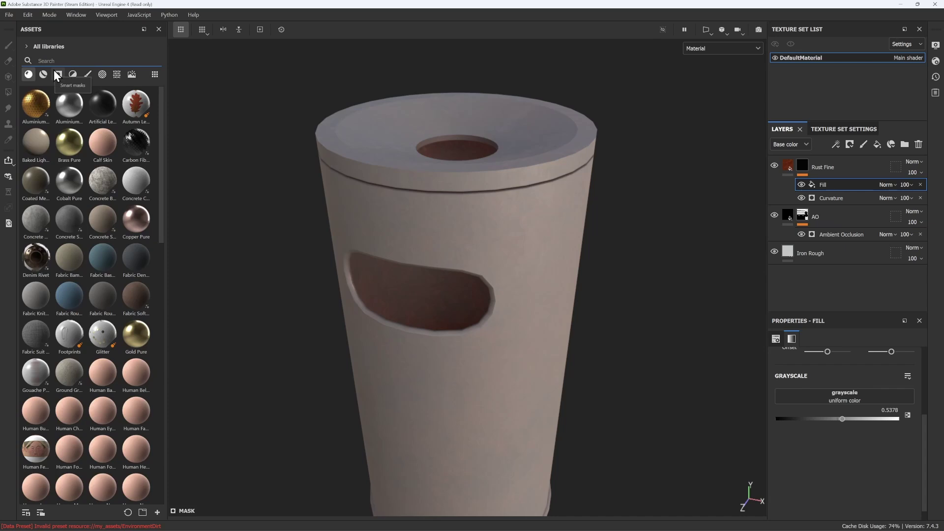
# Load the Grunge Paint Peeled texture, found by searching 'grun', into the fill's grayscale slot, then hide it
pyautogui.click(120, 78)
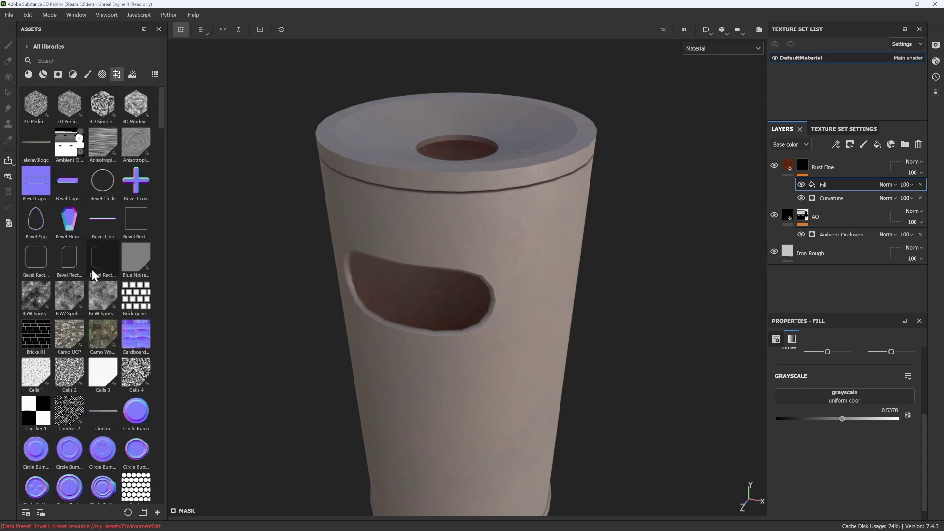
pyautogui.click(64, 60)
pyautogui.write('grun')
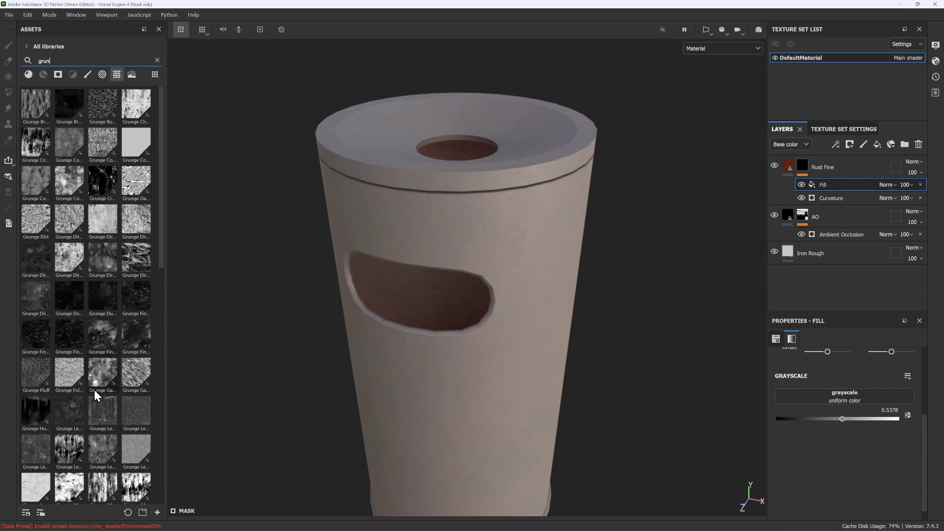
pyautogui.moveTo(135, 416)
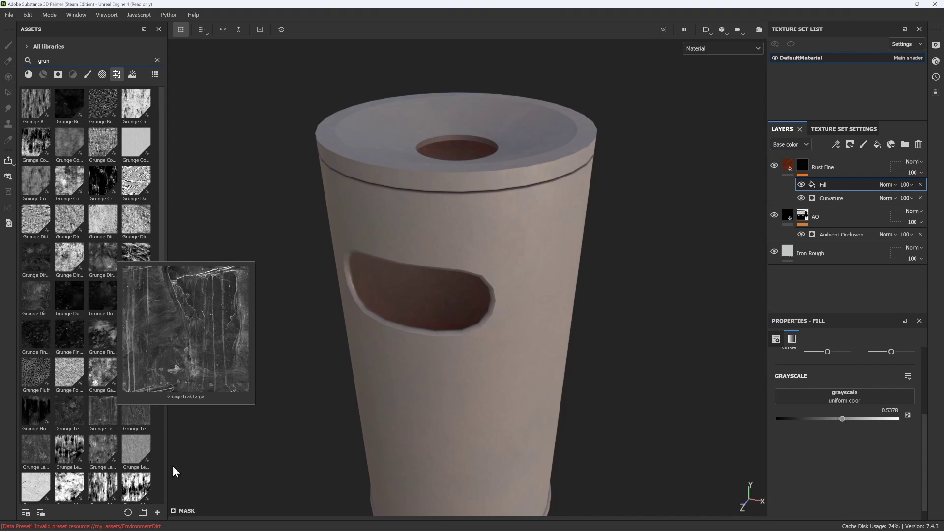
pyautogui.scroll(-5, 140, 435)
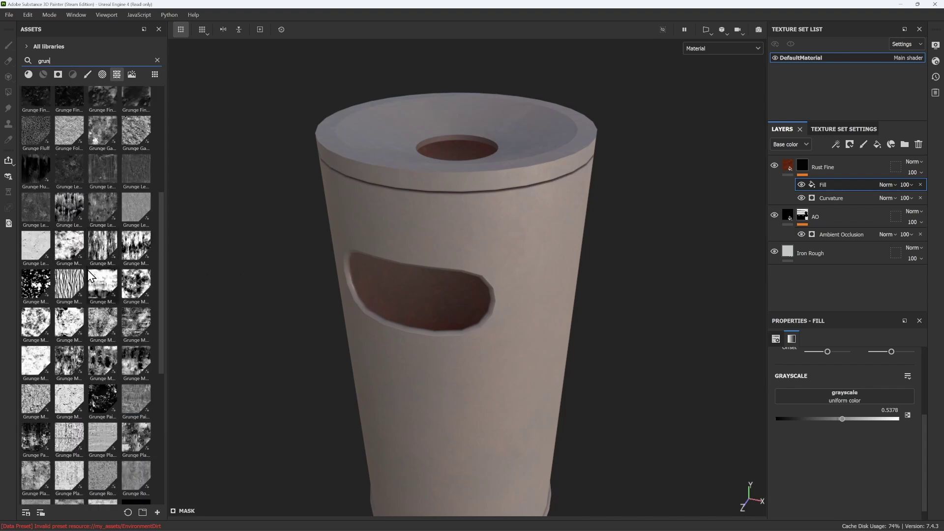
pyautogui.click(102, 402)
pyautogui.moveTo(102, 402); pyautogui.dragTo(864, 401)
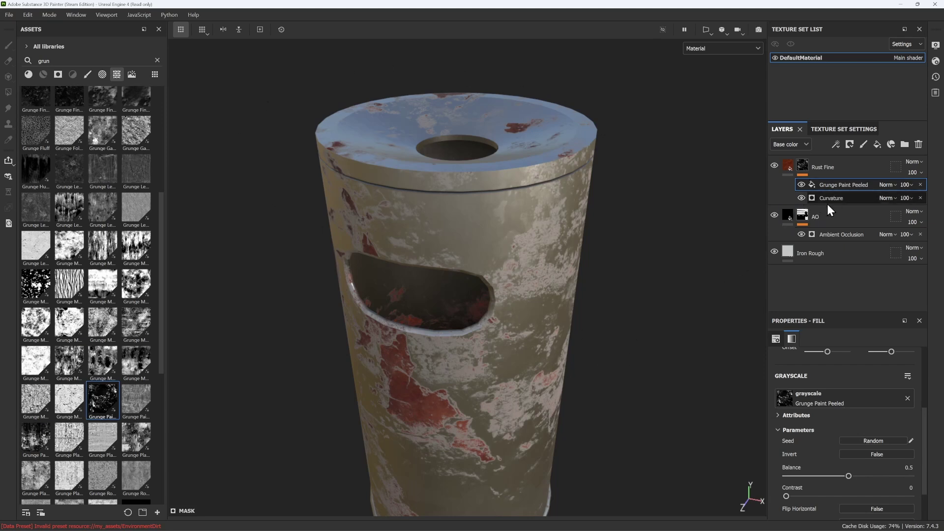
pyautogui.click(802, 185)
pyautogui.click(843, 197)
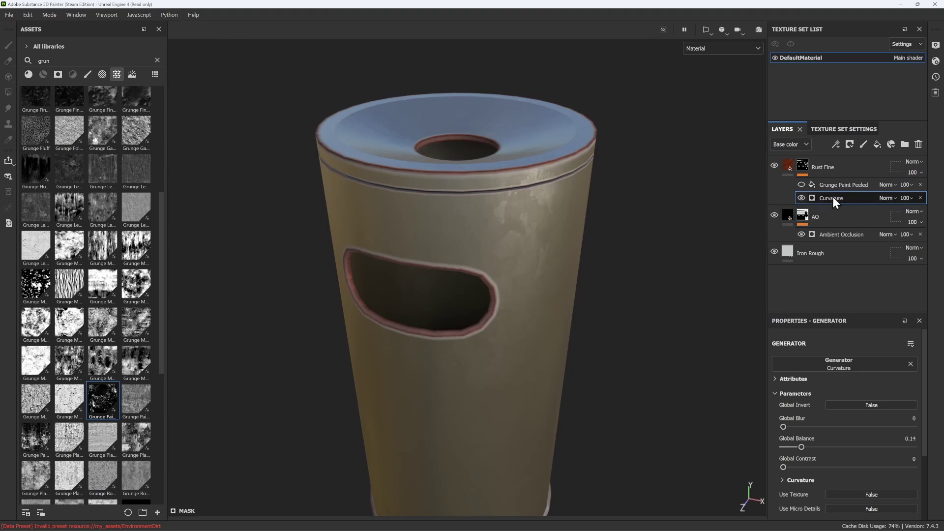
# In the Mask channel view, re-enable the Grunge Paint Peeled fill and set it to Multiply
pyautogui.click(715, 51)
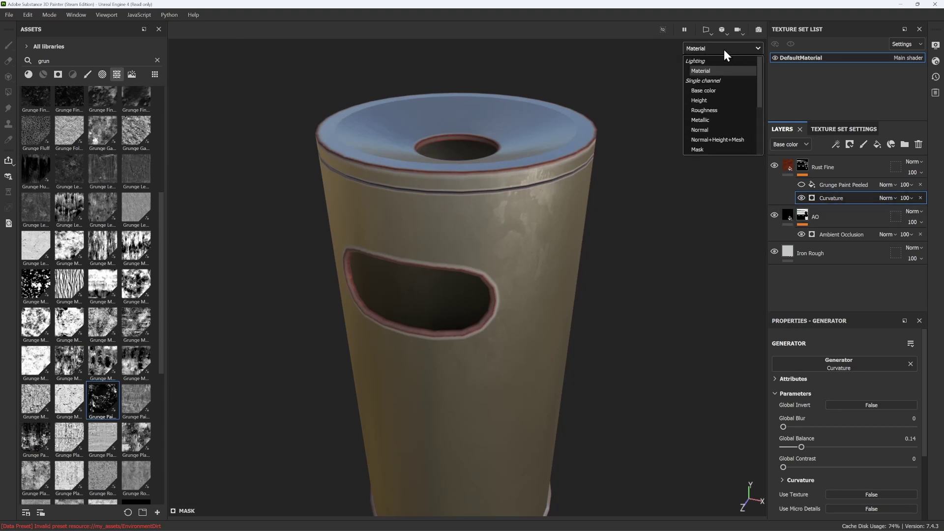
pyautogui.click(698, 149)
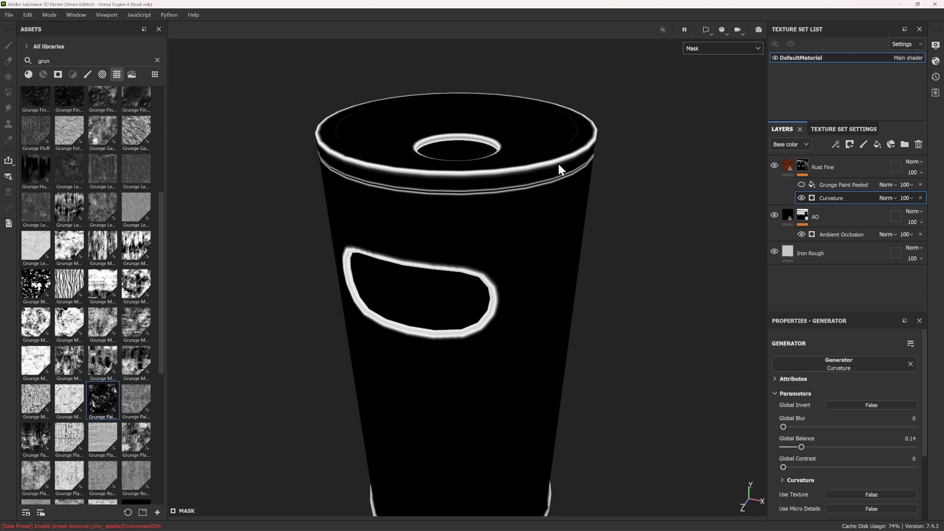
pyautogui.click(804, 186)
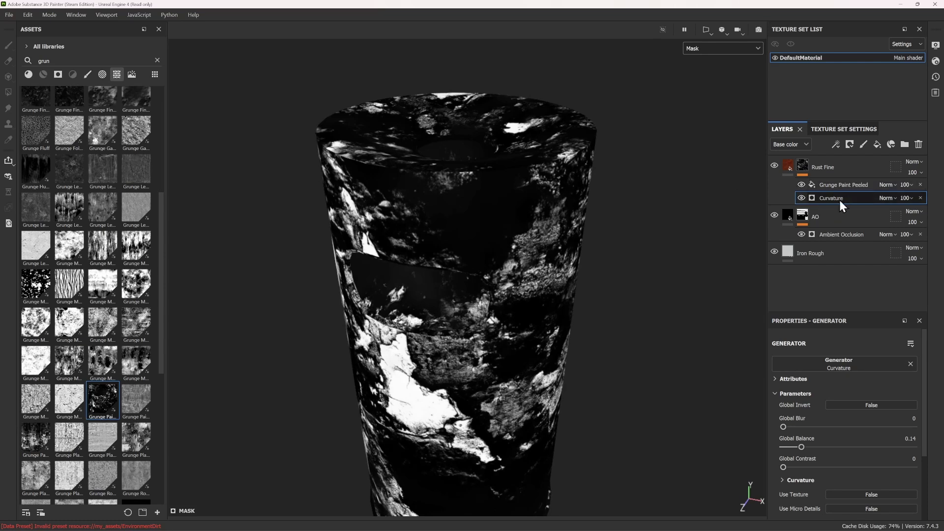
pyautogui.click(889, 185)
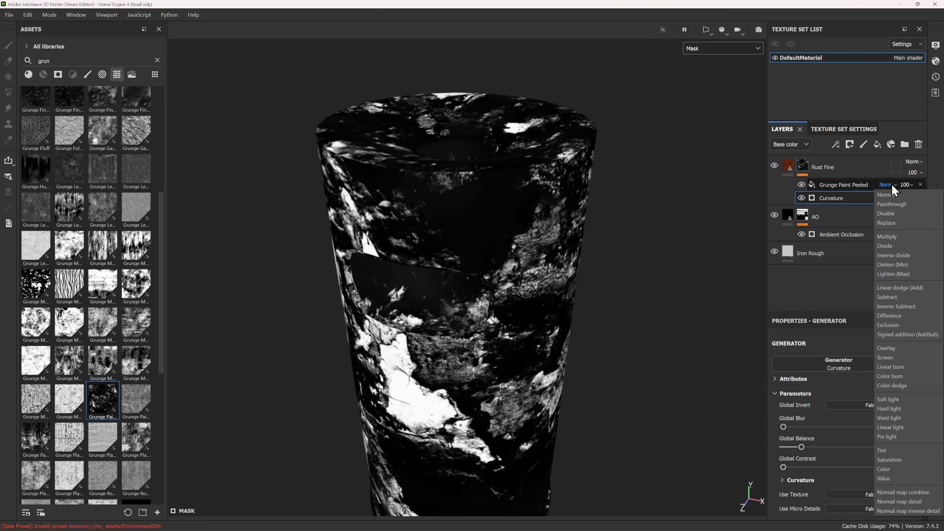
pyautogui.click(896, 236)
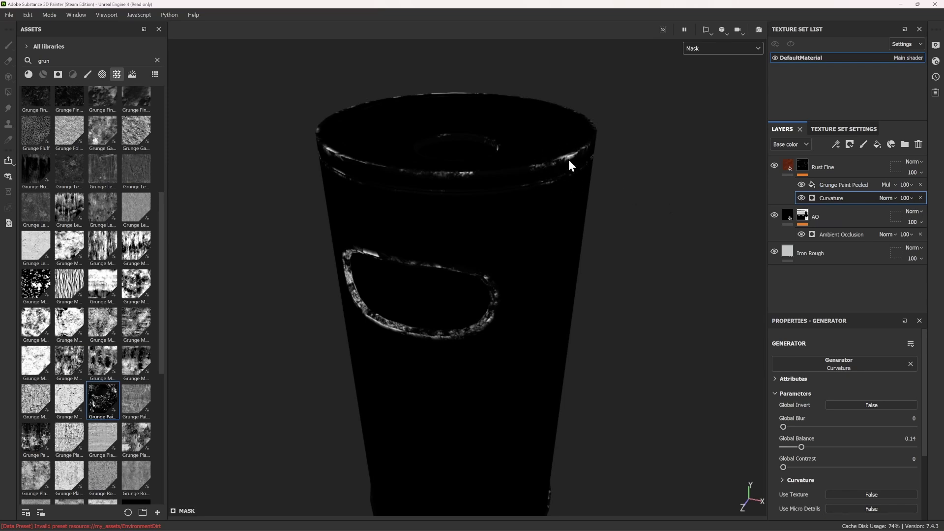
# Return to the Material view and raise the grunge fill's Balance to about 0.97
pyautogui.click(725, 49)
pyautogui.click(712, 72)
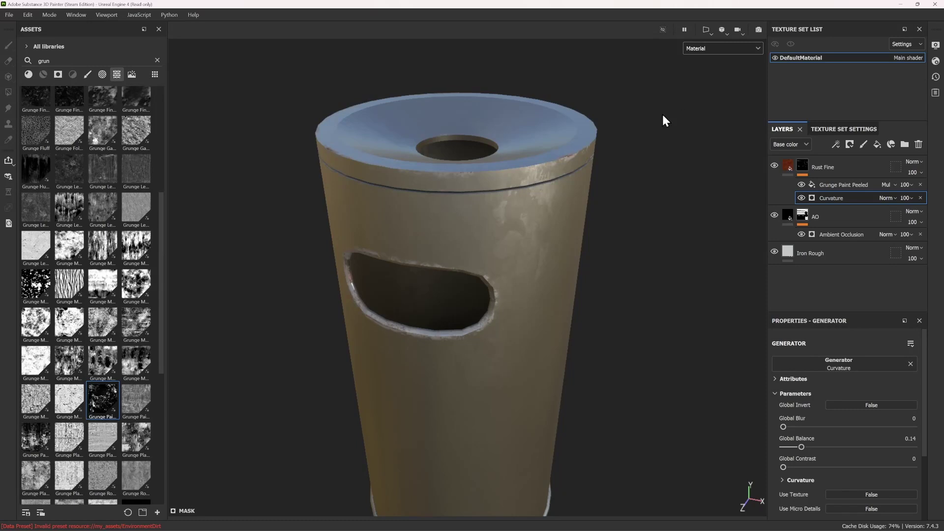
pyautogui.keyDown('alt'); pyautogui.moveTo(556, 187); pyautogui.dragTo(558, 203); pyautogui.keyUp('alt')
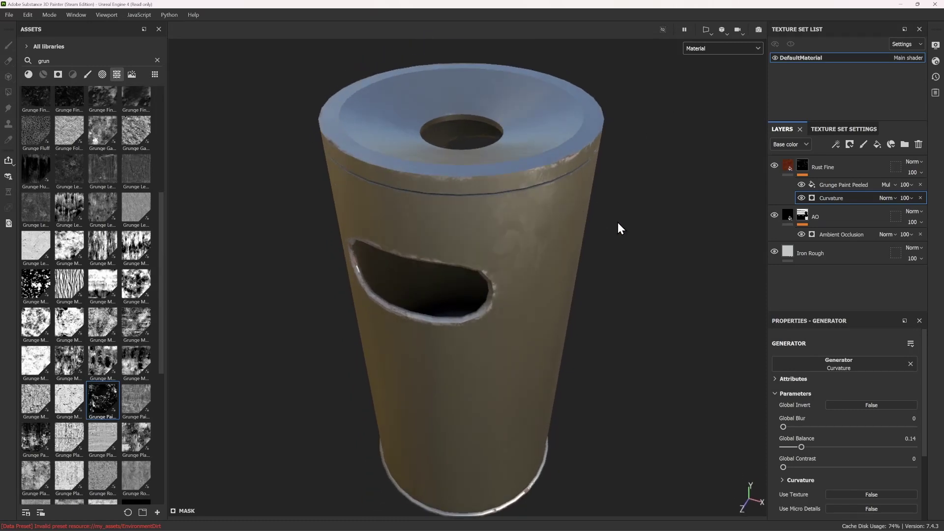
pyautogui.click(809, 189)
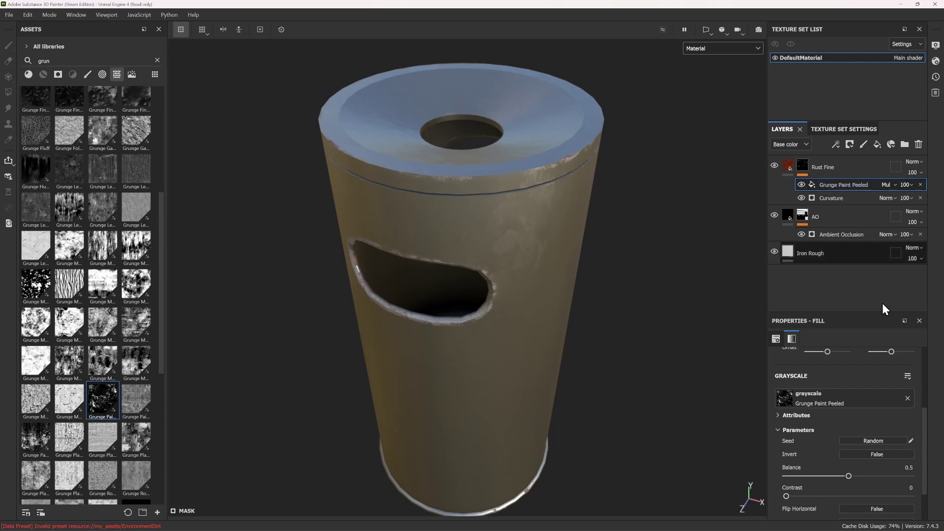
pyautogui.scroll(-2, 838, 435)
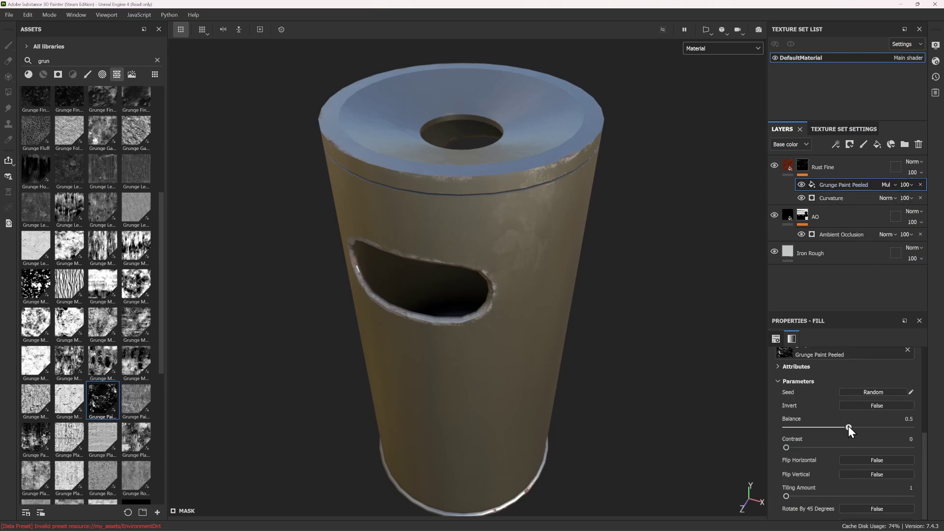
pyautogui.moveTo(849, 427)
pyautogui.mouseDown()
pyautogui.moveTo(910, 430)
pyautogui.moveTo(851, 429)
pyautogui.moveTo(878, 426)
pyautogui.mouseUp()
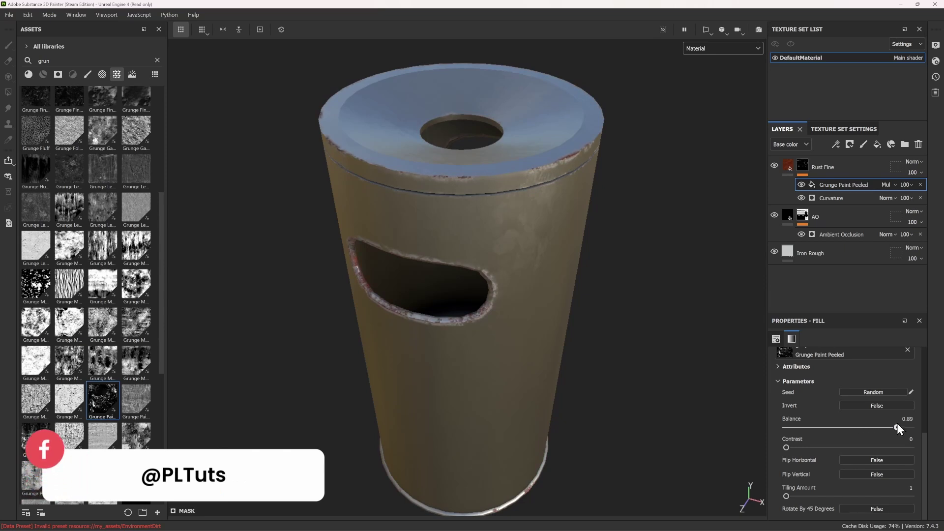
pyautogui.scroll(5, 866, 419)
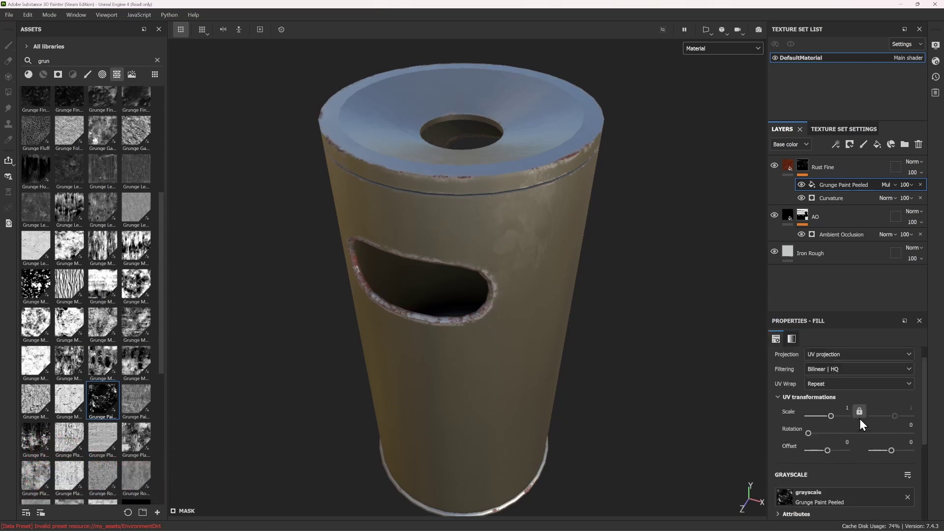
# Set the grunge texture scale to 2 and inspect the rust on the can
pyautogui.doubleClick(850, 406)
pyautogui.write('2')
pyautogui.press('Return')
pyautogui.moveTo(615, 276)
pyautogui.keyDown('alt'); pyautogui.mouseDown()
pyautogui.moveTo(454, 221)
pyautogui.moveTo(631, 188)
pyautogui.moveTo(615, 217)
pyautogui.moveTo(542, 193)
pyautogui.mouseUp(); pyautogui.keyUp('alt')
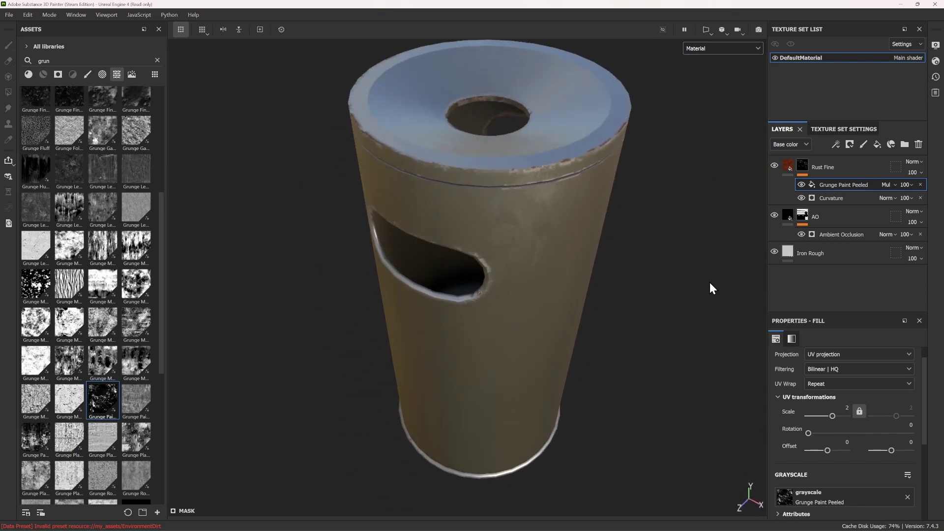
pyautogui.scroll(-5, 846, 408)
pyautogui.scroll(2, 566, 258)
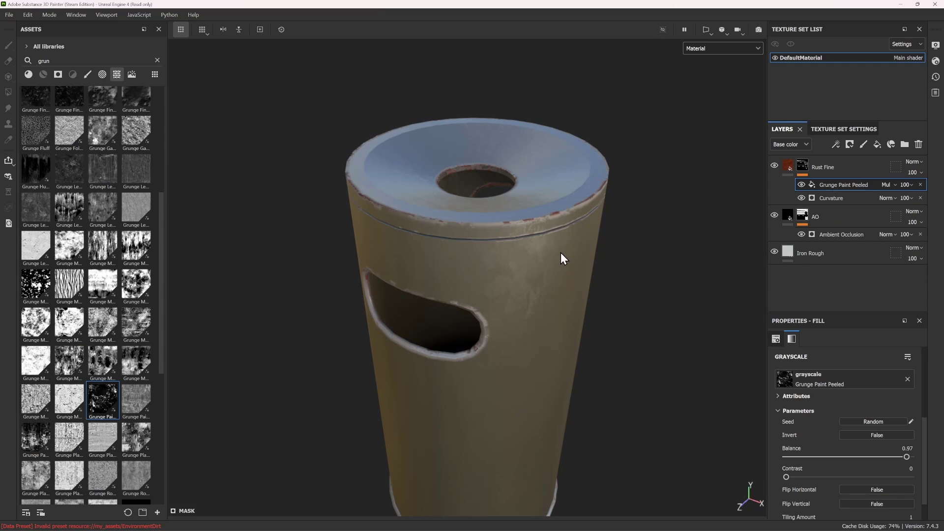
pyautogui.scroll(5, 108, 272)
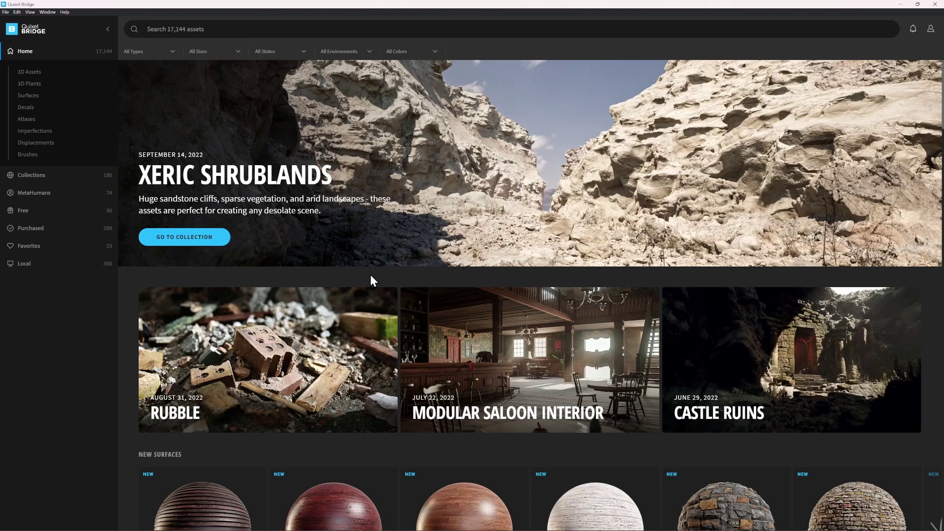
# Browse Imperfections > Grunge and view a Grunge surface's details
pyautogui.click(46, 136)
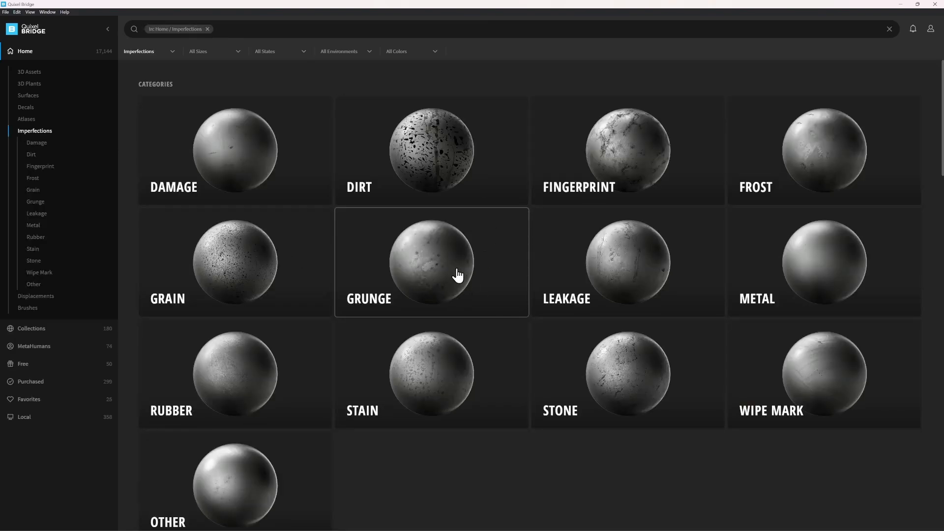
pyautogui.click(457, 276)
pyautogui.scroll(-1, 462, 228)
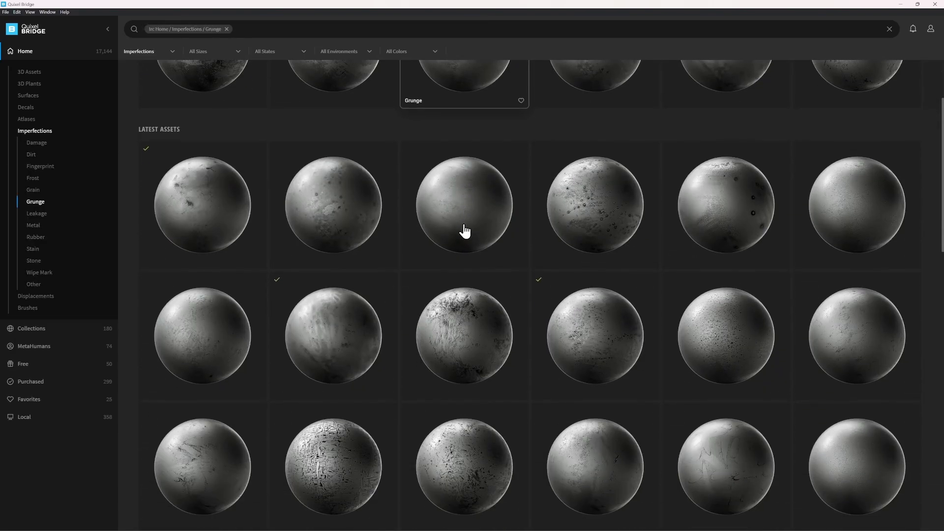
pyautogui.scroll(-2, 462, 229)
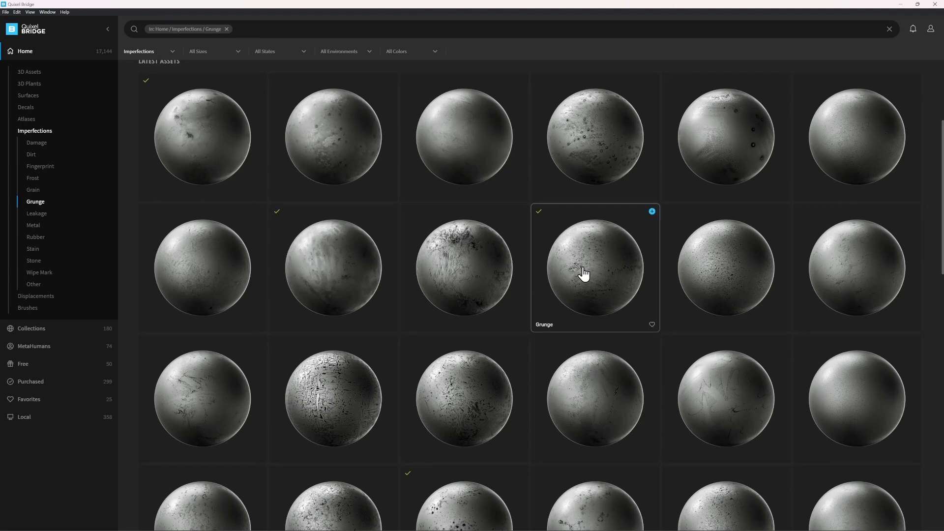
pyautogui.click(599, 286)
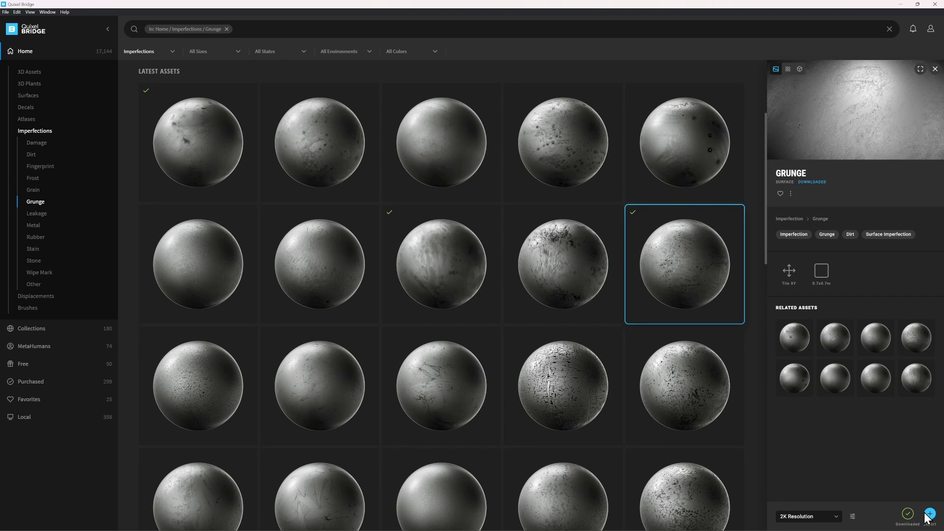
# Show the Leakage category under Brushes
pyautogui.click(25, 309)
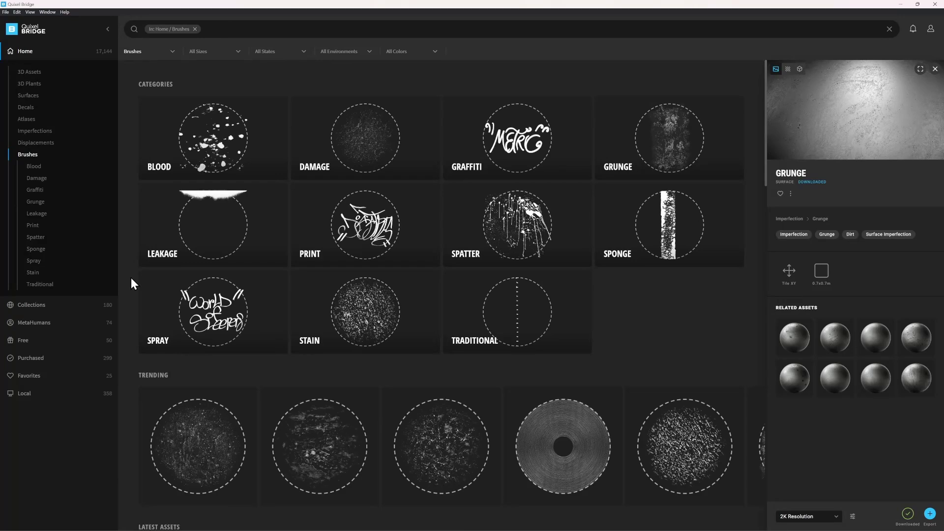
pyautogui.click(194, 235)
pyautogui.click(305, 291)
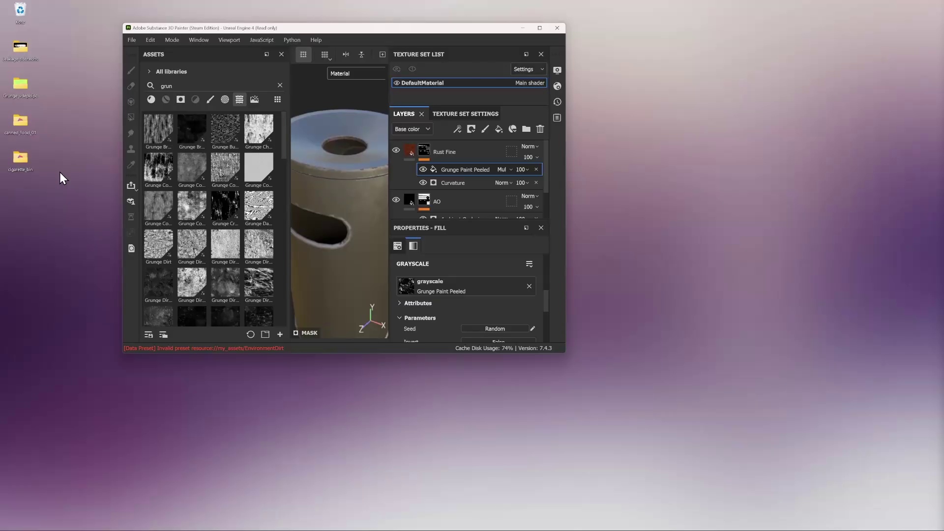
# Open the Grunge_vdepdipc folder and drop Grunge_Roughness_2K_vdepdipc.jpg into Painter's Assets panel
pyautogui.click(14, 48)
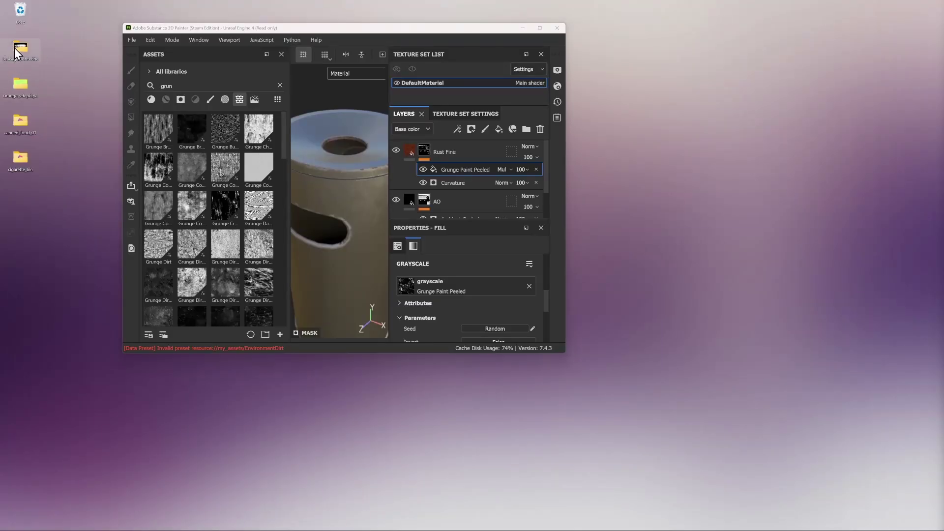
pyautogui.click(19, 87)
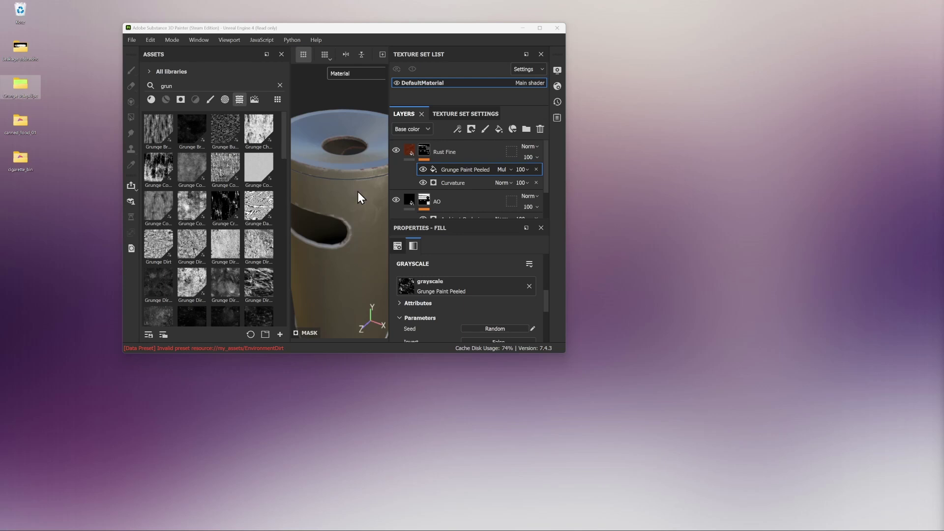
pyautogui.doubleClick(15, 84)
pyautogui.doubleClick(215, 9)
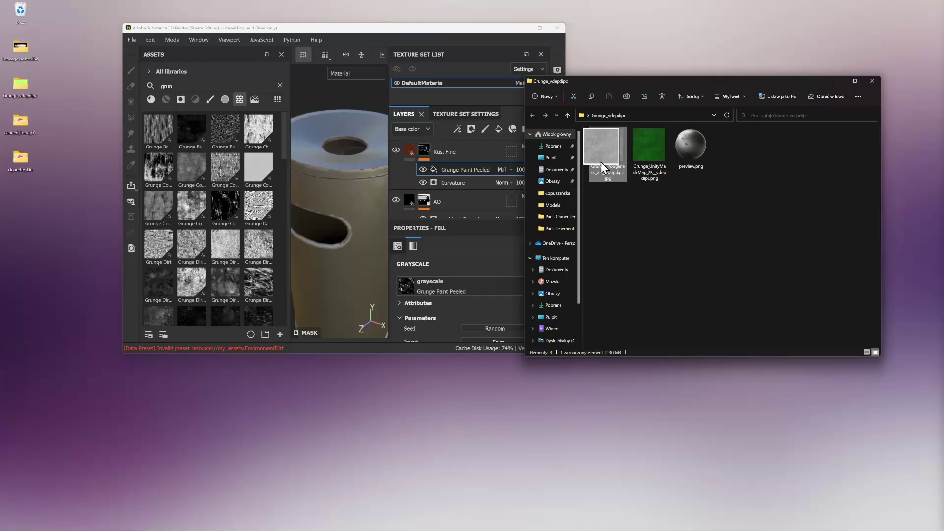
pyautogui.moveTo(601, 162); pyautogui.dragTo(205, 162)
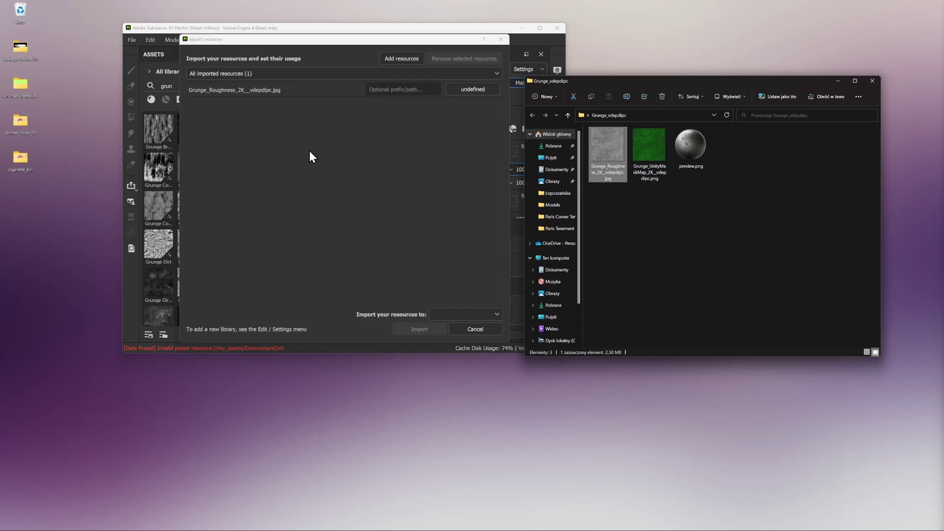
# Import the Grunge roughness image as a texture into the my_assets library
pyautogui.click(472, 91)
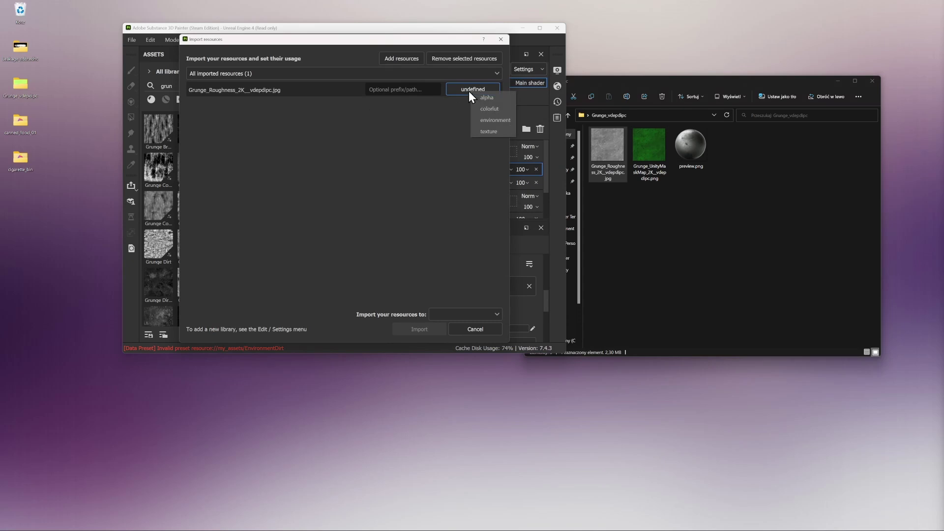
pyautogui.click(487, 133)
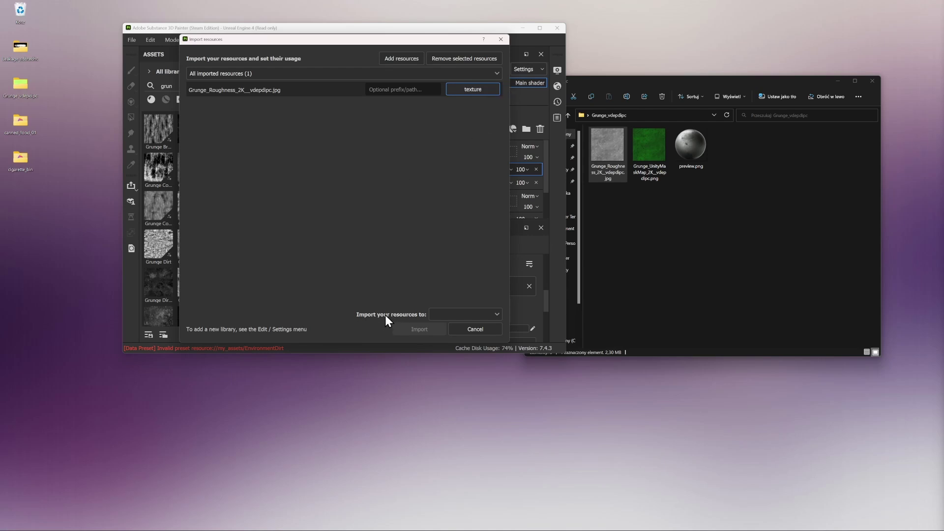
pyautogui.click(453, 314)
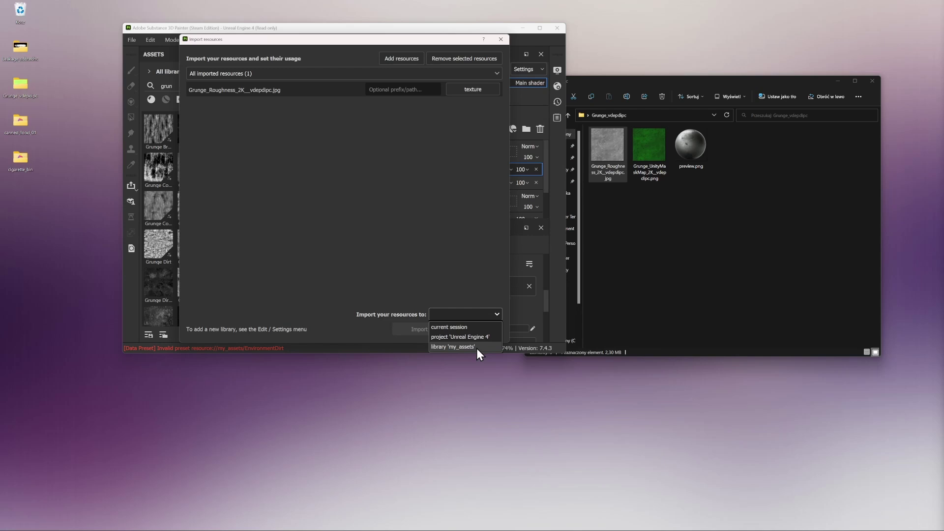
pyautogui.click(477, 349)
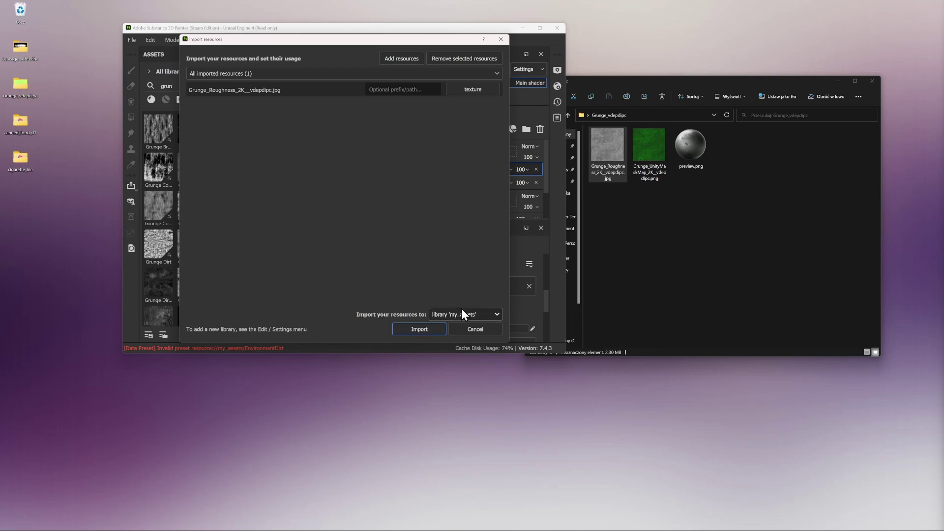
pyautogui.click(423, 332)
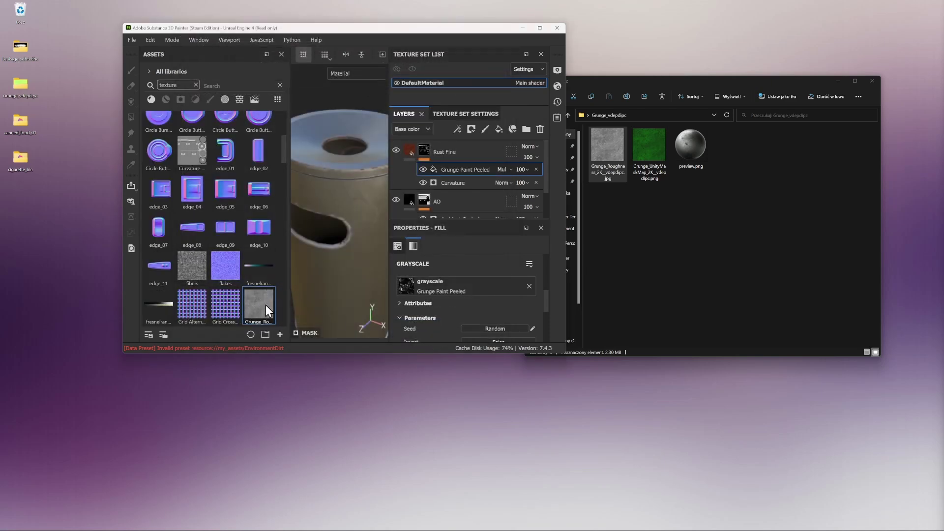
# Import Leakage_Brush_2K_sdbtedhc.jpg from the Leakage folder as an alpha into my_assets
pyautogui.doubleClick(20, 47)
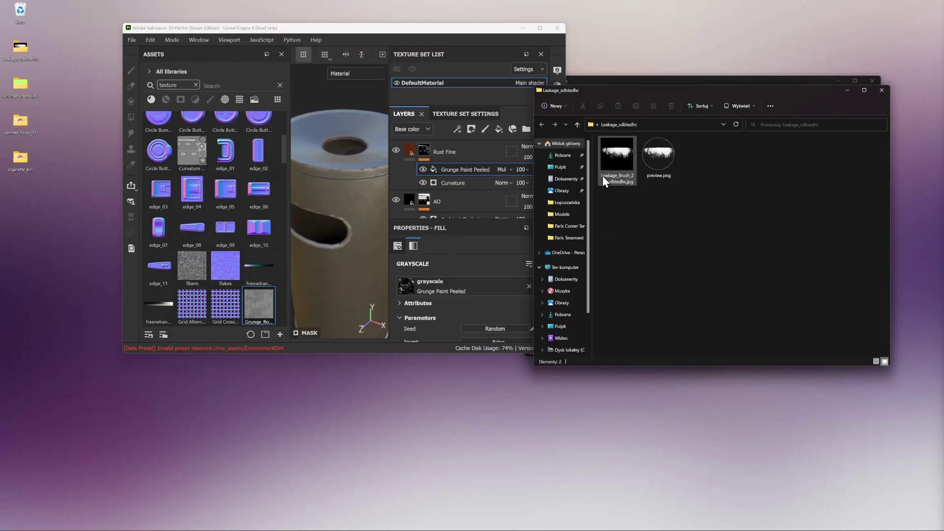
pyautogui.moveTo(616, 170); pyautogui.dragTo(204, 220)
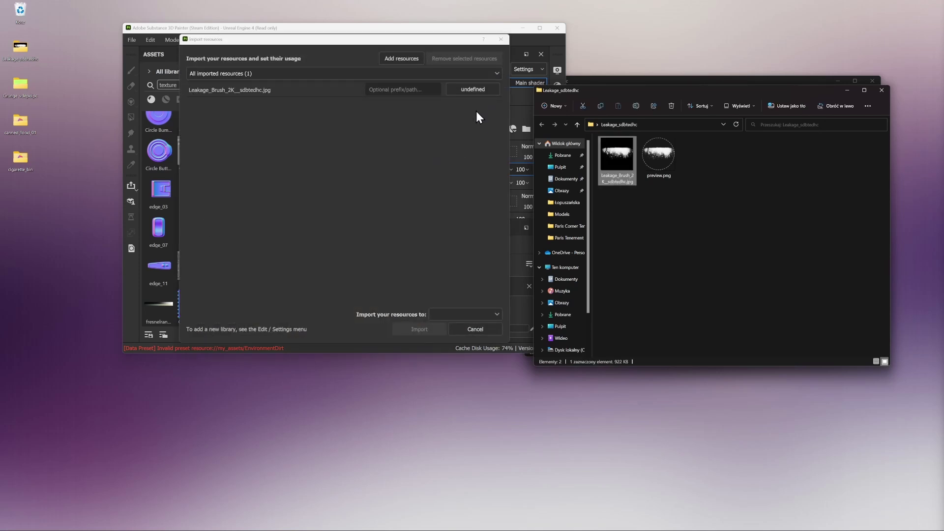
pyautogui.click(473, 90)
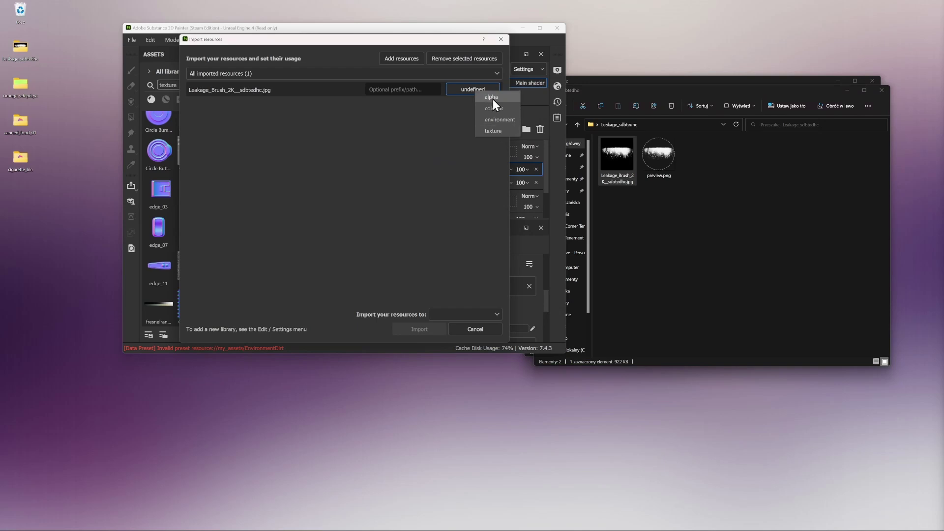
pyautogui.click(493, 99)
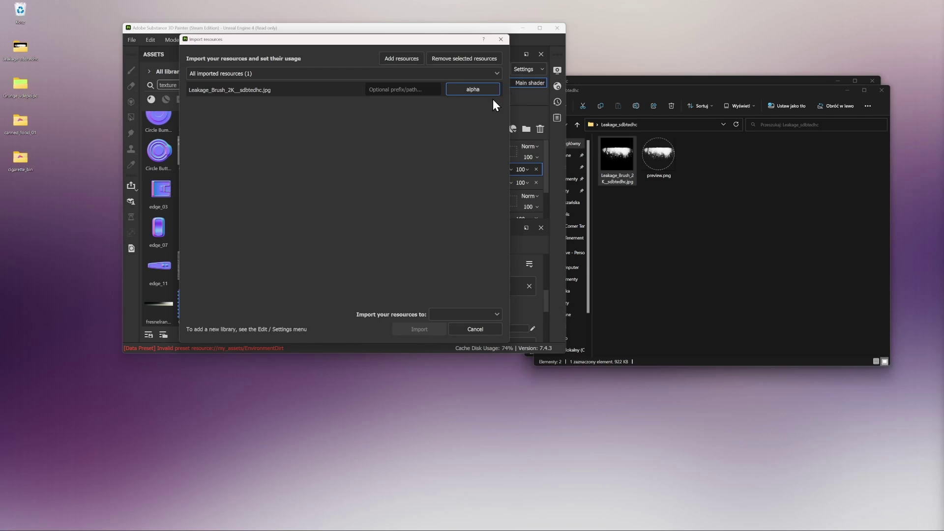
pyautogui.click(442, 310)
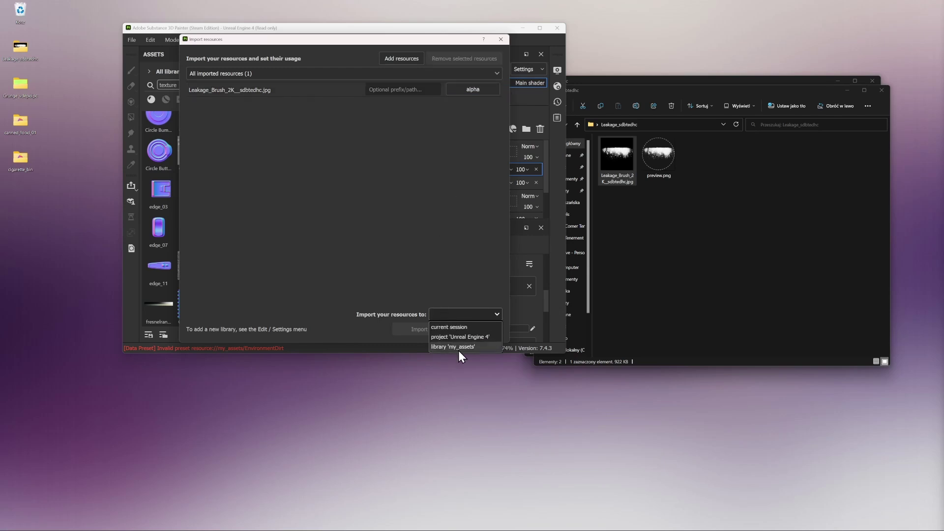
pyautogui.click(459, 346)
pyautogui.click(402, 329)
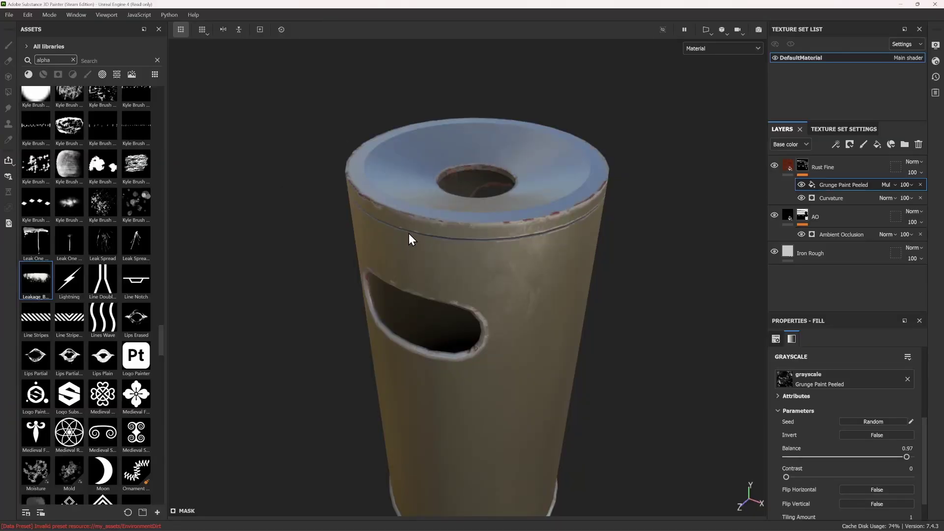
# Clear the asset search and limit the shelf to the my_assets library
pyautogui.click(74, 60)
pyautogui.click(27, 46)
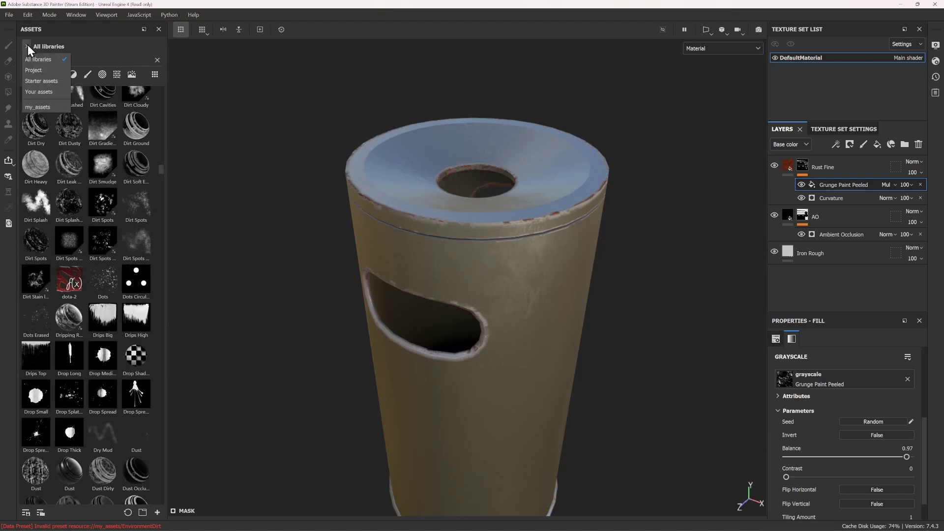
pyautogui.click(38, 102)
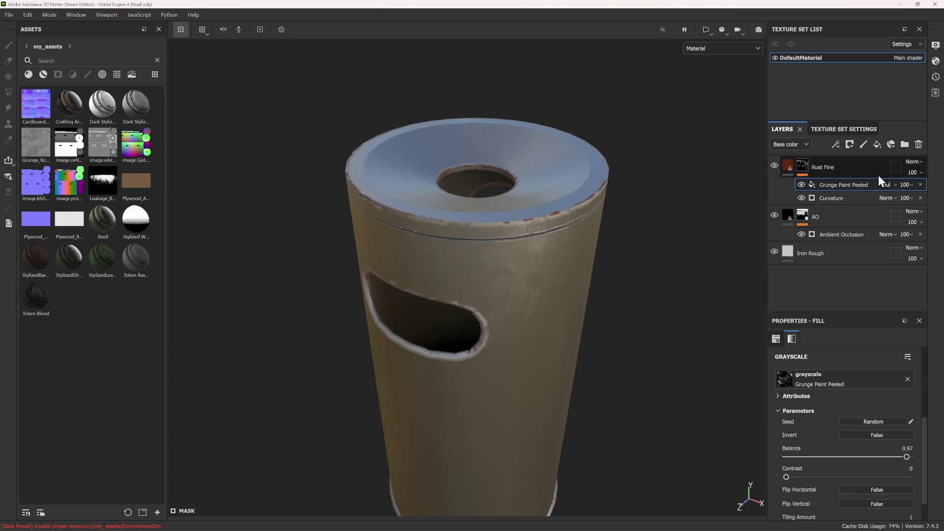
# Add a new fill layer with colour and height channels disabled
pyautogui.click(879, 144)
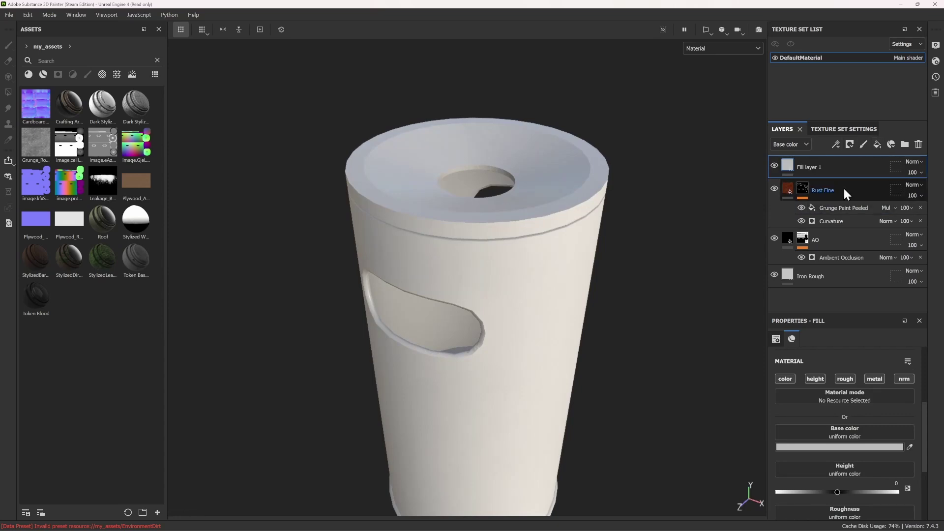
pyautogui.click(787, 378)
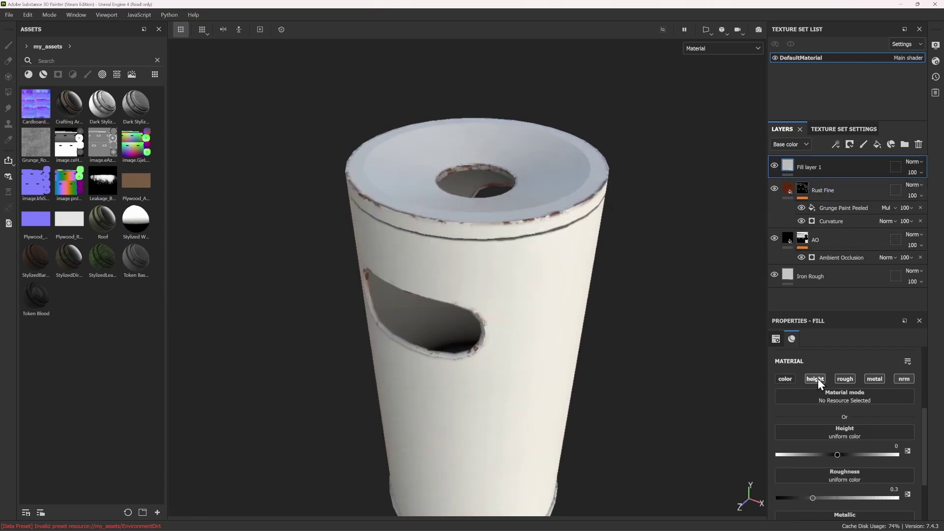
pyautogui.click(817, 378)
pyautogui.keyDown('alt'); pyautogui.moveTo(547, 355); pyautogui.dragTo(515, 104); pyautogui.keyUp('alt')
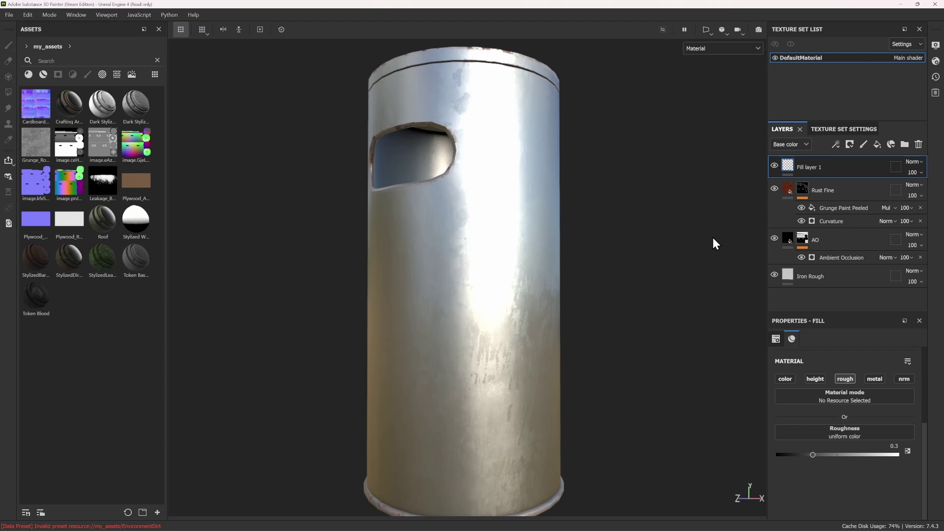
# Give Fill layer 1 a black mask with a Fill effect using the Grunge roughness texture
pyautogui.click(847, 143)
pyautogui.click(856, 170)
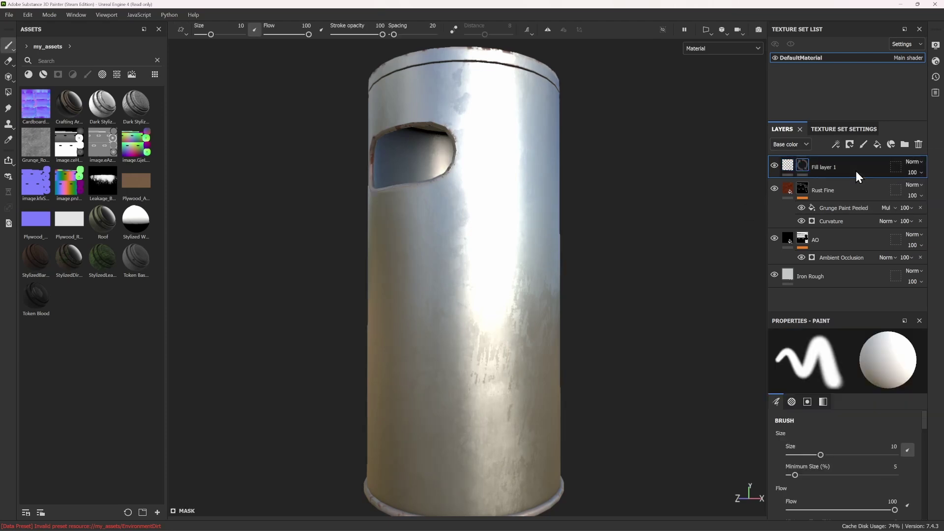
pyautogui.click(839, 146)
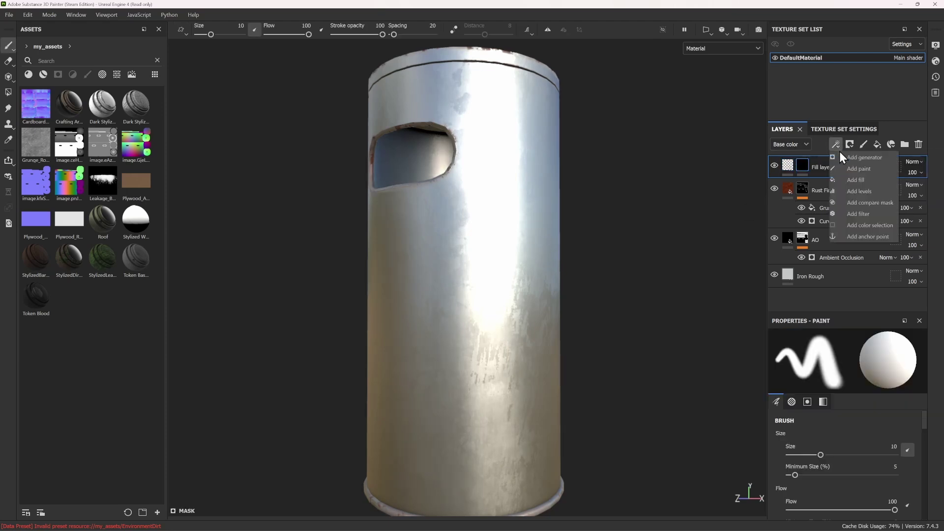
pyautogui.click(857, 180)
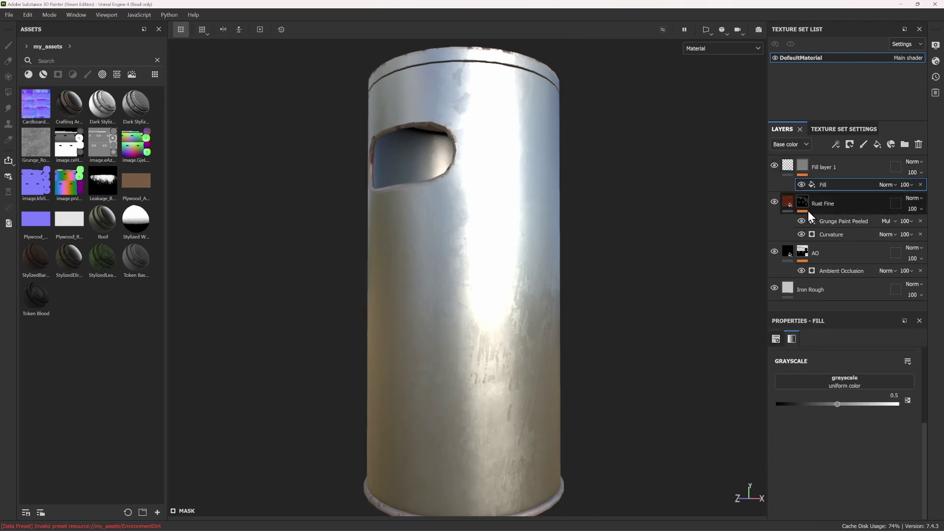
pyautogui.moveTo(40, 163); pyautogui.dragTo(831, 379)
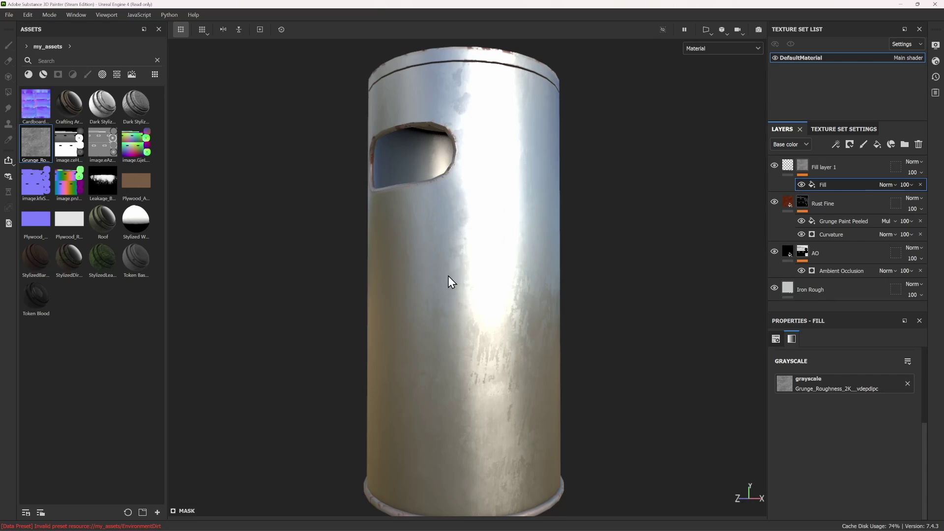
pyautogui.moveTo(448, 276)
pyautogui.keyDown('alt'); pyautogui.mouseDown()
pyautogui.moveTo(518, 229)
pyautogui.moveTo(421, 248)
pyautogui.moveTo(468, 224)
pyautogui.moveTo(522, 229)
pyautogui.mouseUp(); pyautogui.keyUp('alt')
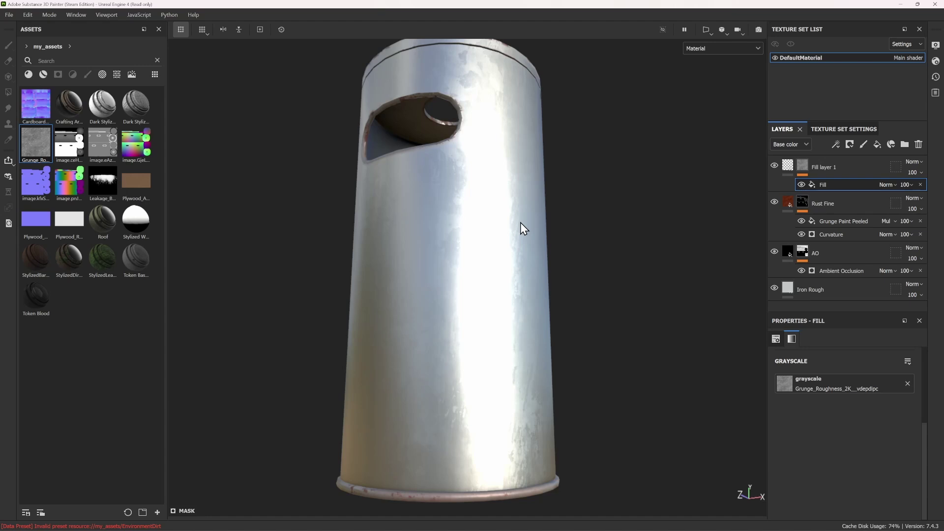
pyautogui.click(787, 171)
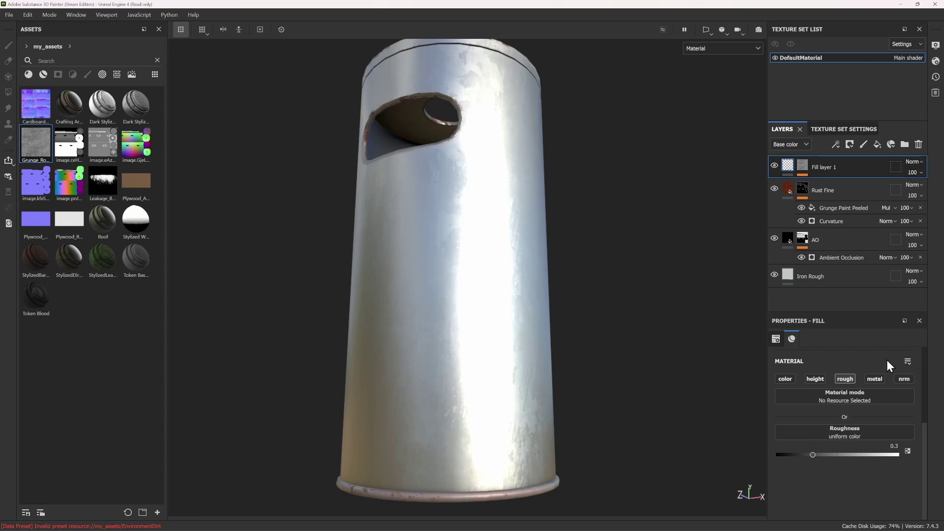
# Set Fill layer 1's roughness to 0.8167, then select its mask to add an effect
pyautogui.moveTo(814, 456); pyautogui.dragTo(900, 445)
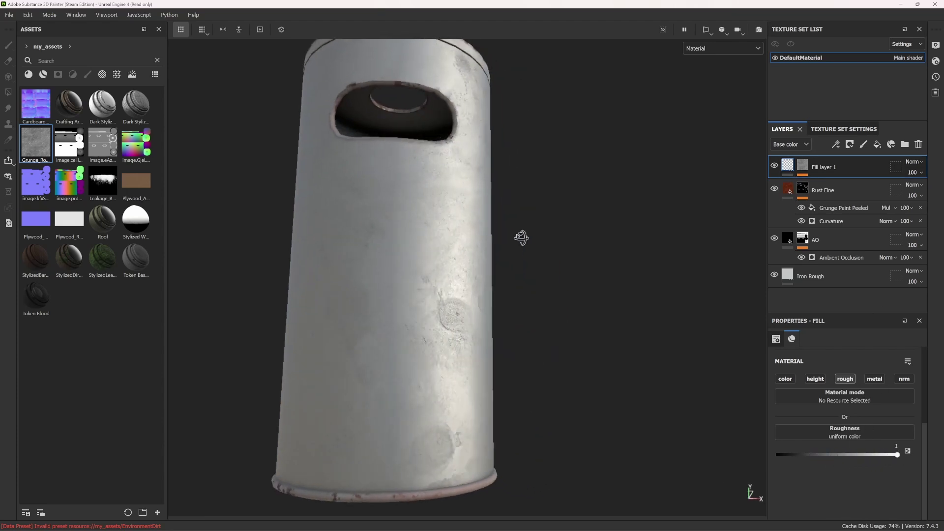
pyautogui.moveTo(519, 238)
pyautogui.keyDown('alt'); pyautogui.mouseDown()
pyautogui.moveTo(427, 274)
pyautogui.moveTo(622, 320)
pyautogui.mouseUp(); pyautogui.keyUp('alt')
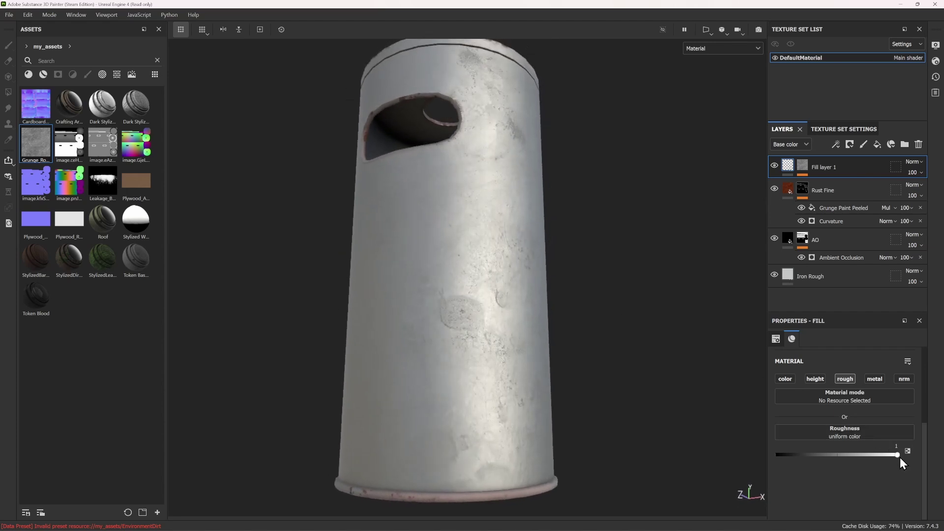
pyautogui.moveTo(899, 455)
pyautogui.mouseDown()
pyautogui.moveTo(803, 454)
pyautogui.moveTo(876, 453)
pyautogui.mouseUp()
pyautogui.moveTo(480, 281)
pyautogui.keyDown('alt'); pyautogui.mouseDown()
pyautogui.moveTo(381, 373)
pyautogui.moveTo(389, 367)
pyautogui.mouseUp(); pyautogui.keyUp('alt')
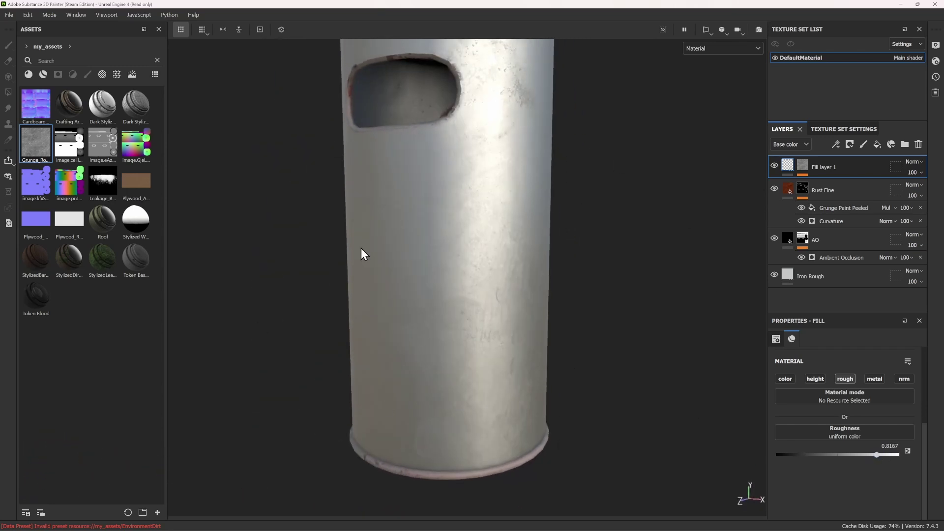
pyautogui.click(803, 164)
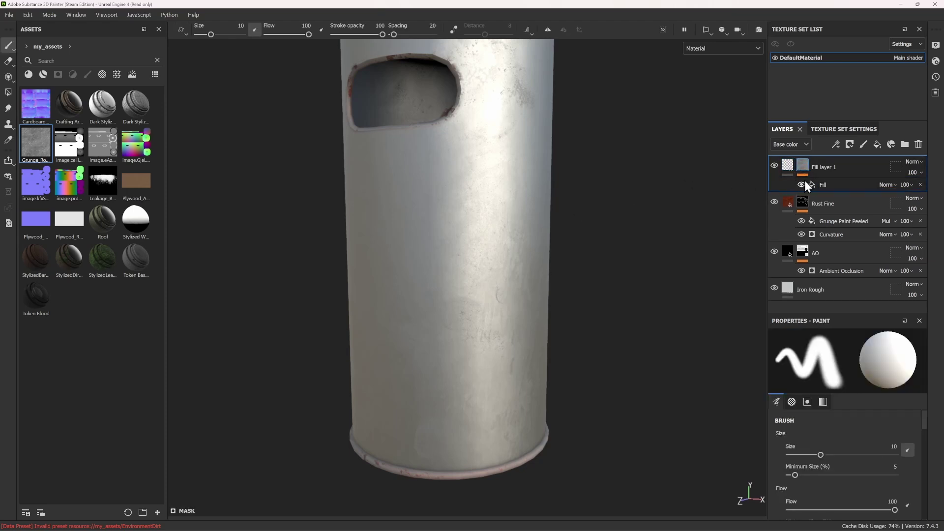
pyautogui.click(835, 146)
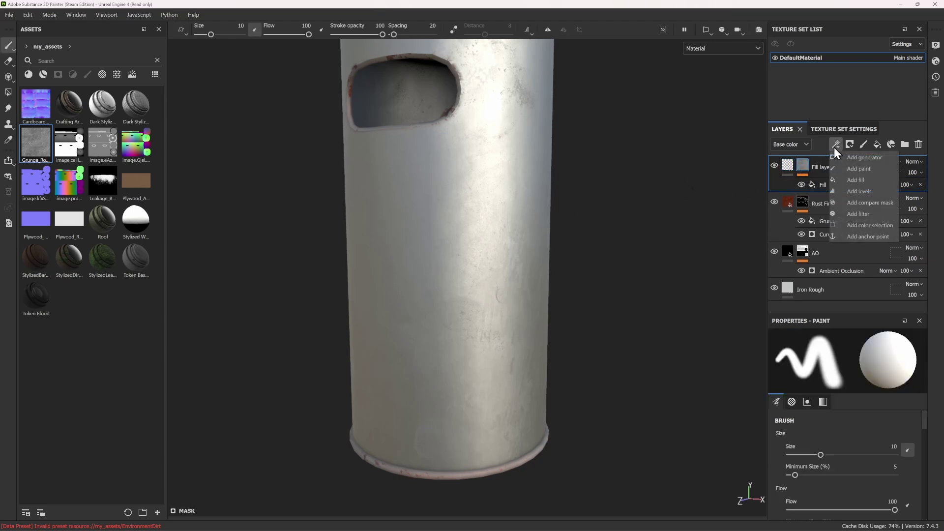
# Add a Levels effect to Fill layer 1's mask and display the Mask channel in the viewport
pyautogui.click(860, 192)
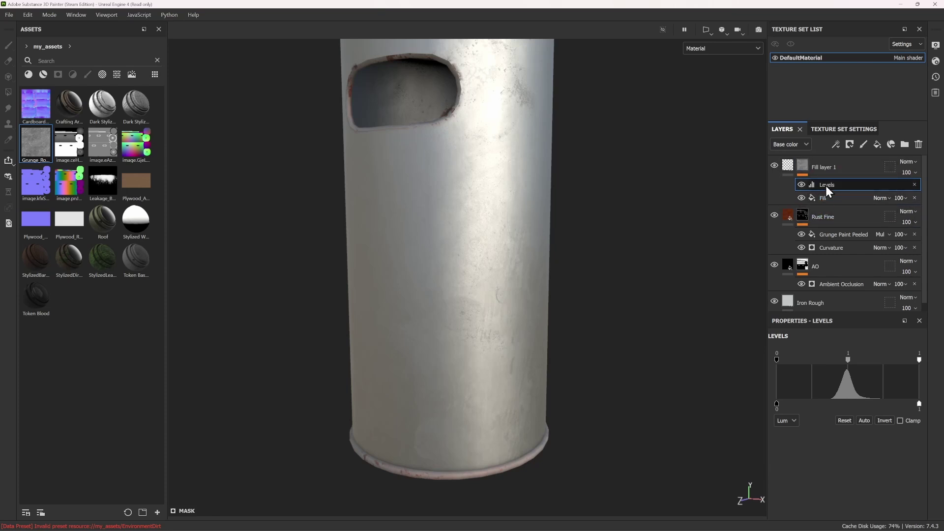
pyautogui.click(724, 49)
pyautogui.click(710, 149)
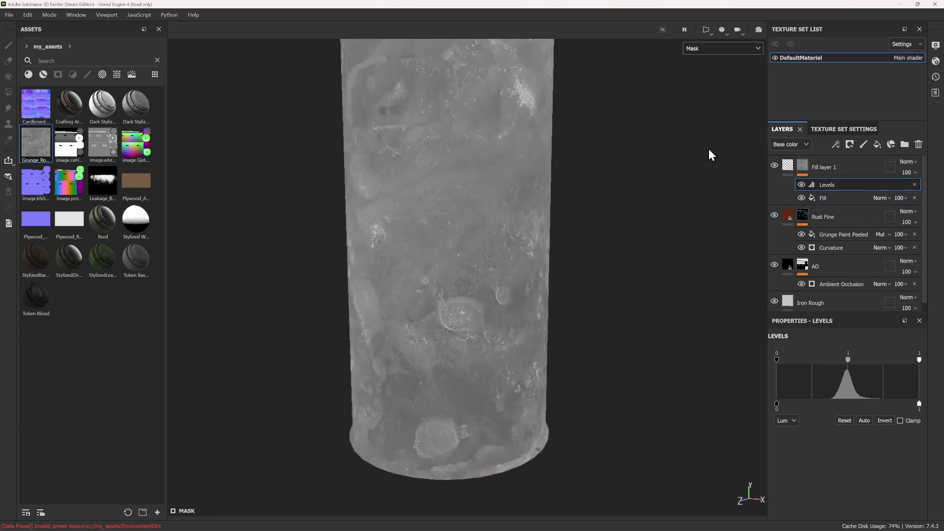
pyautogui.moveTo(547, 182)
pyautogui.keyDown('alt'); pyautogui.mouseDown()
pyautogui.moveTo(504, 238)
pyautogui.moveTo(523, 190)
pyautogui.moveTo(477, 293)
pyautogui.mouseUp(); pyautogui.keyUp('alt')
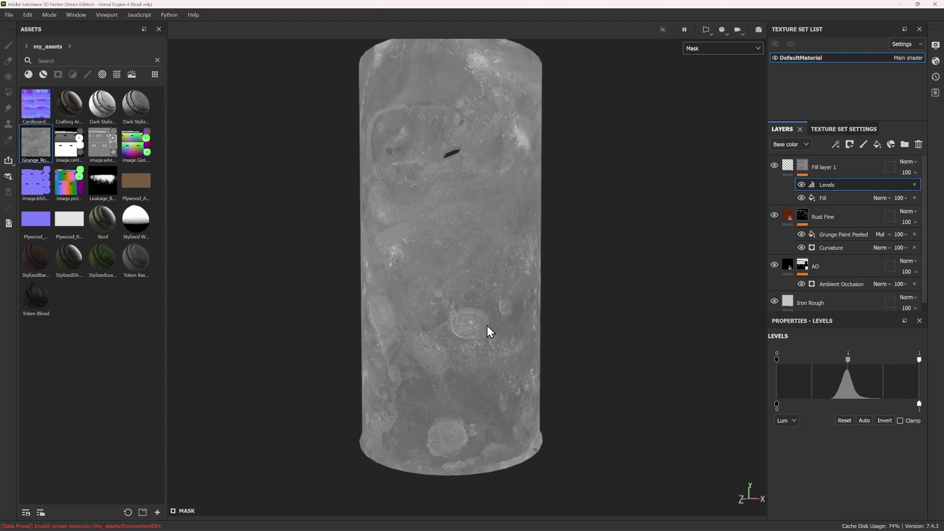
pyautogui.scroll(3, 489, 331)
pyautogui.scroll(3, 497, 342)
pyautogui.scroll(2, 432, 306)
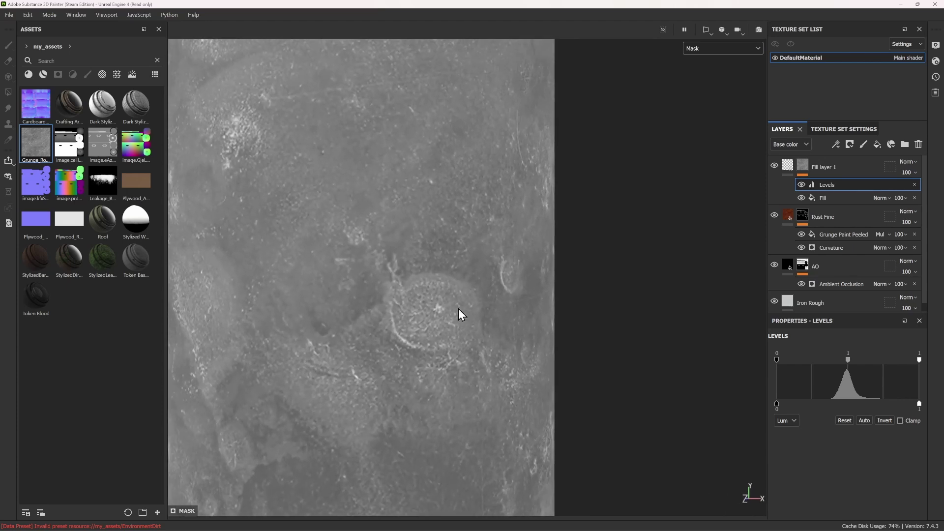
# Compare the lit material against the mask view, orbiting to inspect the bin's top
pyautogui.click(698, 48)
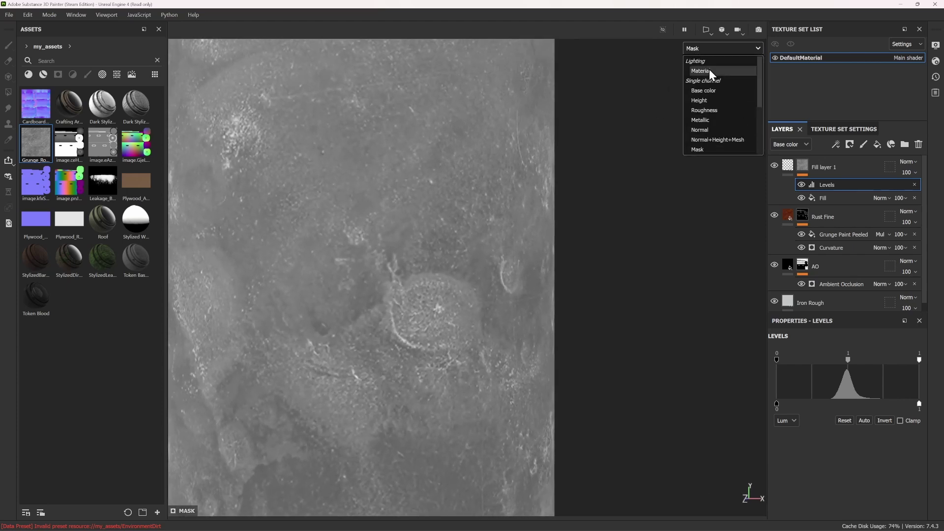
pyautogui.click(709, 69)
pyautogui.moveTo(459, 300)
pyautogui.keyDown('alt'); pyautogui.mouseDown()
pyautogui.moveTo(527, 268)
pyautogui.moveTo(428, 261)
pyautogui.moveTo(491, 283)
pyautogui.moveTo(475, 292)
pyautogui.mouseUp(); pyautogui.keyUp('alt')
pyautogui.click(698, 49)
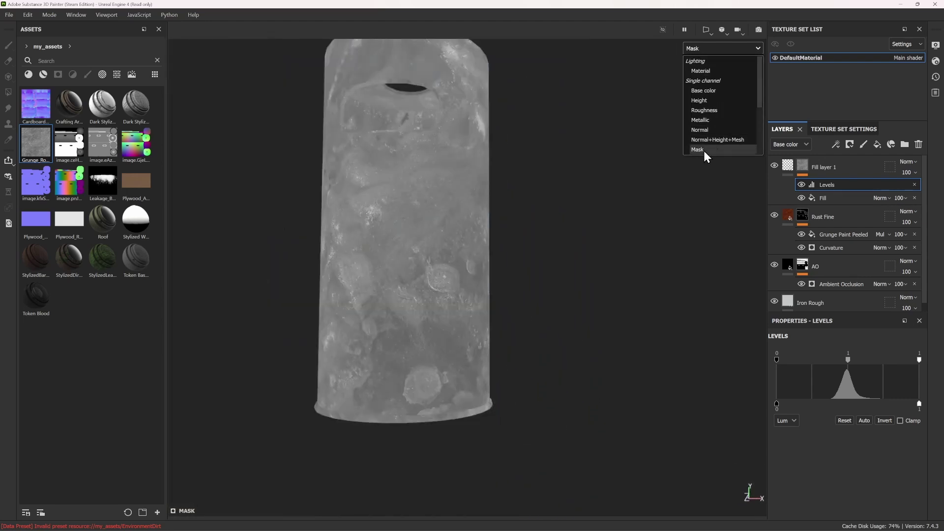
pyautogui.click(703, 149)
pyautogui.keyDown('alt'); pyautogui.moveTo(515, 220); pyautogui.dragTo(537, 241); pyautogui.keyUp('alt')
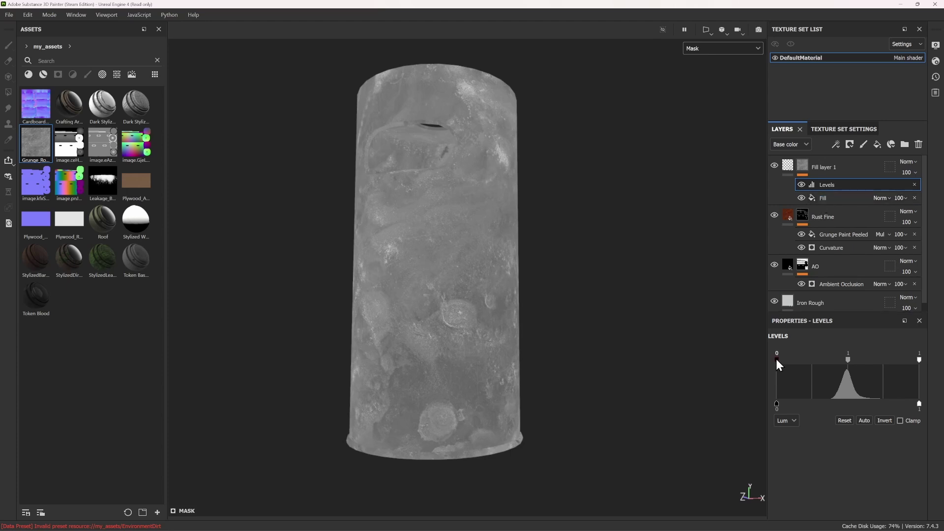
# Set the mask Levels to 0.42, 1 and 0.6, then return the viewport to Material
pyautogui.moveTo(776, 359); pyautogui.dragTo(831, 363)
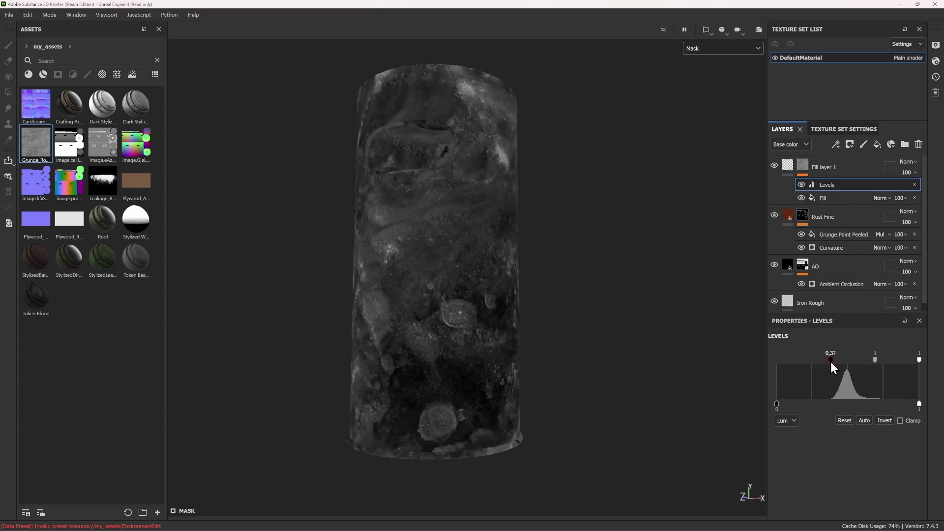
pyautogui.moveTo(829, 360); pyautogui.dragTo(826, 360)
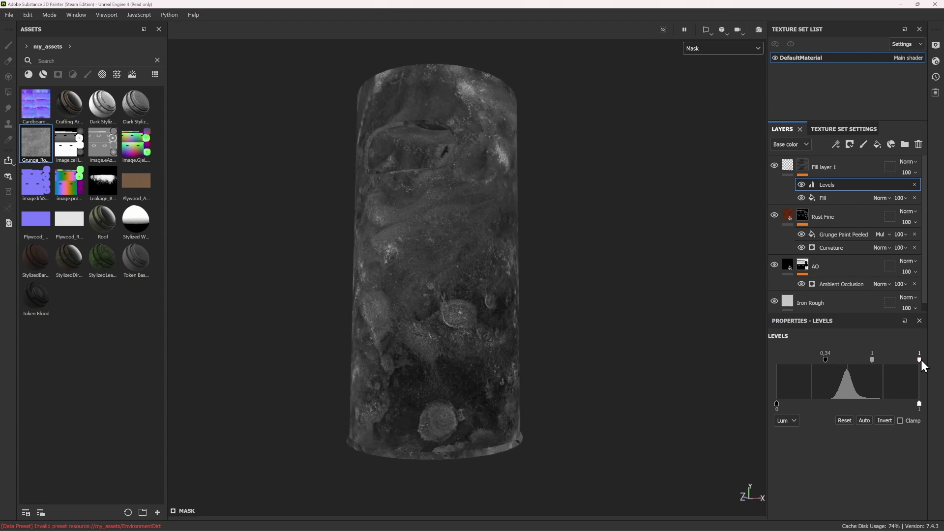
pyautogui.moveTo(922, 360); pyautogui.dragTo(884, 356)
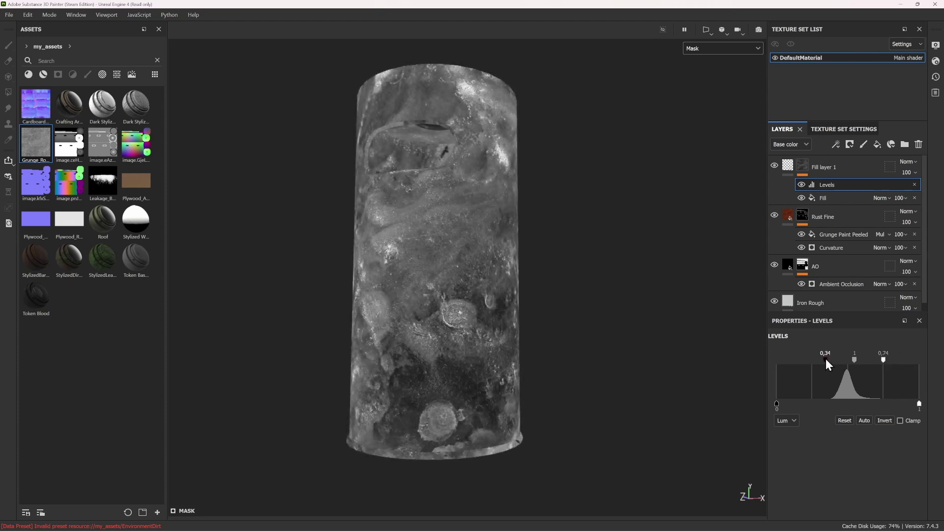
pyautogui.moveTo(826, 360)
pyautogui.mouseDown()
pyautogui.moveTo(876, 360)
pyautogui.moveTo(837, 360)
pyautogui.mouseUp()
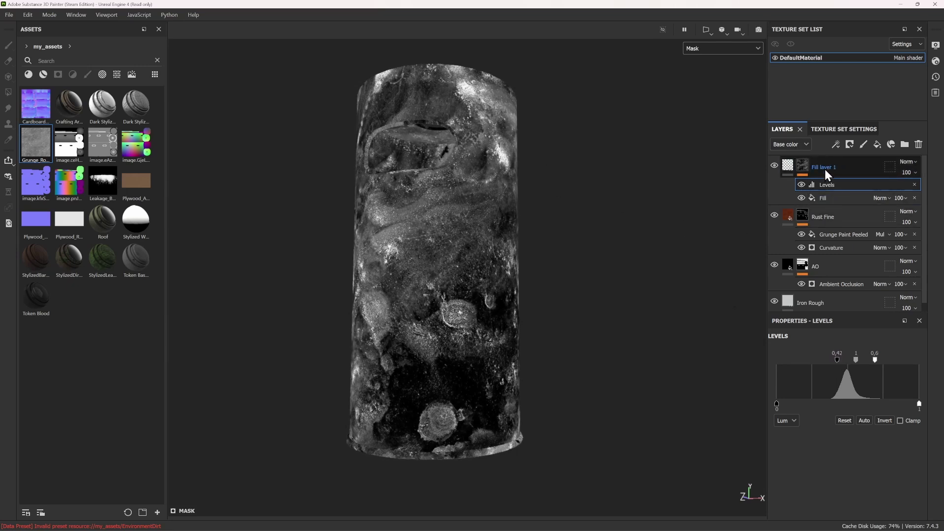
pyautogui.click(713, 49)
# Retune the mask Levels to 0.35, 1 and 0.75 while orbiting to check the bin and lid
pyautogui.click(704, 71)
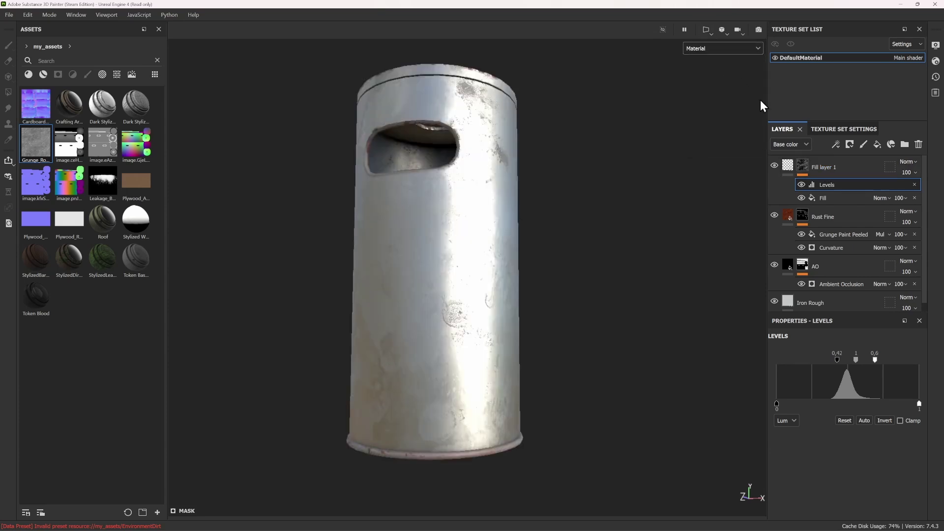
pyautogui.moveTo(596, 302)
pyautogui.keyDown('alt'); pyautogui.mouseDown()
pyautogui.moveTo(590, 270)
pyautogui.moveTo(523, 266)
pyautogui.moveTo(485, 285)
pyautogui.mouseUp(); pyautogui.keyUp('alt')
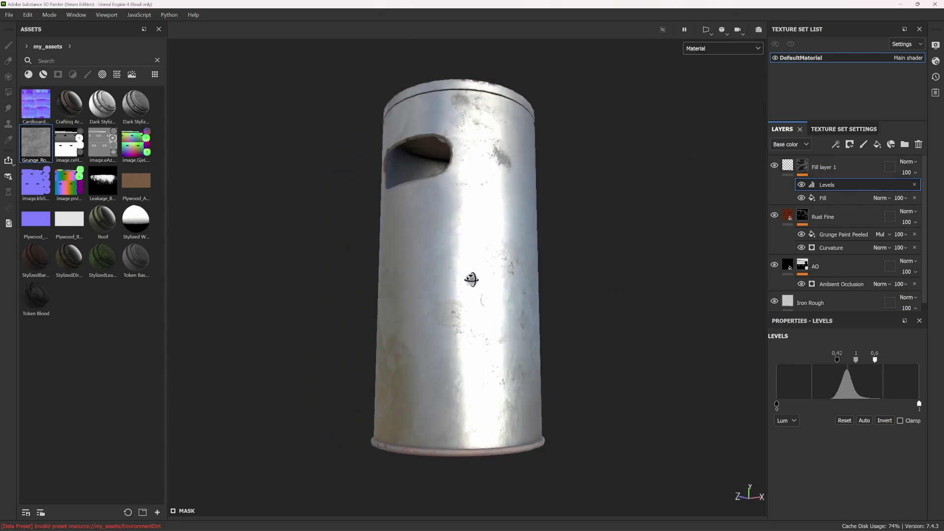
pyautogui.scroll(2, 473, 285)
pyautogui.moveTo(838, 360)
pyautogui.mouseDown()
pyautogui.moveTo(814, 359)
pyautogui.moveTo(918, 358)
pyautogui.moveTo(833, 358)
pyautogui.mouseUp()
pyautogui.moveTo(566, 295)
pyautogui.keyDown('alt'); pyautogui.mouseDown()
pyautogui.moveTo(615, 323)
pyautogui.moveTo(505, 202)
pyautogui.moveTo(497, 266)
pyautogui.moveTo(532, 281)
pyautogui.mouseUp(); pyautogui.keyUp('alt')
pyautogui.scroll(5, 615, 322)
pyautogui.scroll(-5, 615, 323)
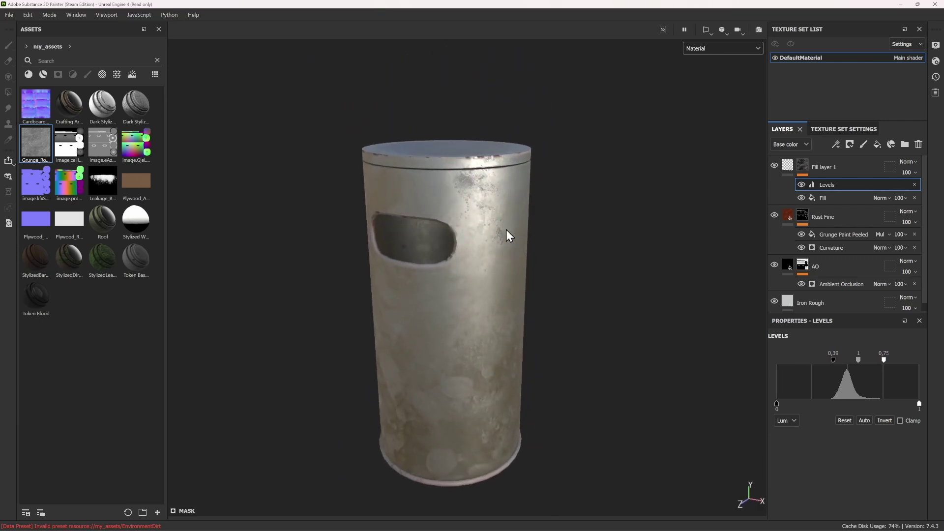
pyautogui.moveTo(506, 229)
pyautogui.keyDown('alt'); pyautogui.mouseDown()
pyautogui.moveTo(570, 234)
pyautogui.moveTo(518, 305)
pyautogui.moveTo(563, 306)
pyautogui.mouseUp(); pyautogui.keyUp('alt')
pyautogui.scroll(3, 518, 305)
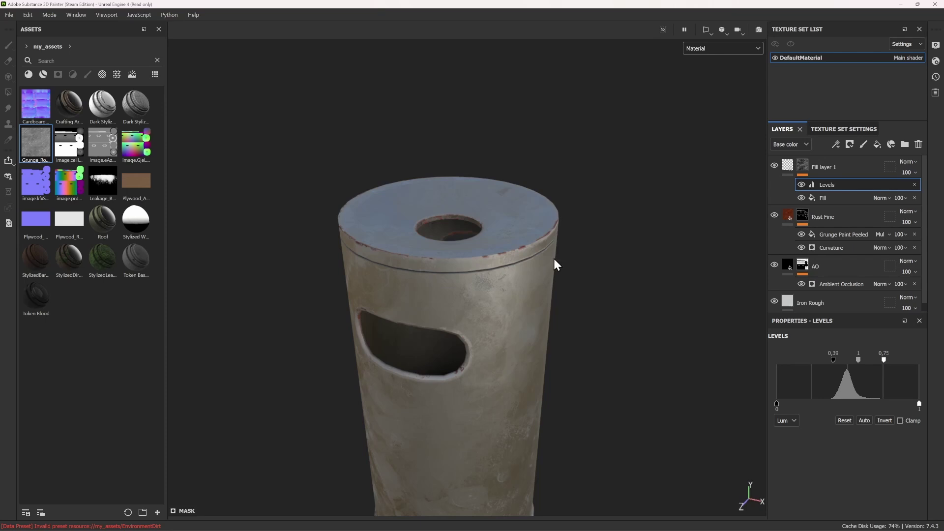
# Add Fill layer 2 above Fill layer 1 with height disabled, affecting only colour and roughness
pyautogui.click(833, 166)
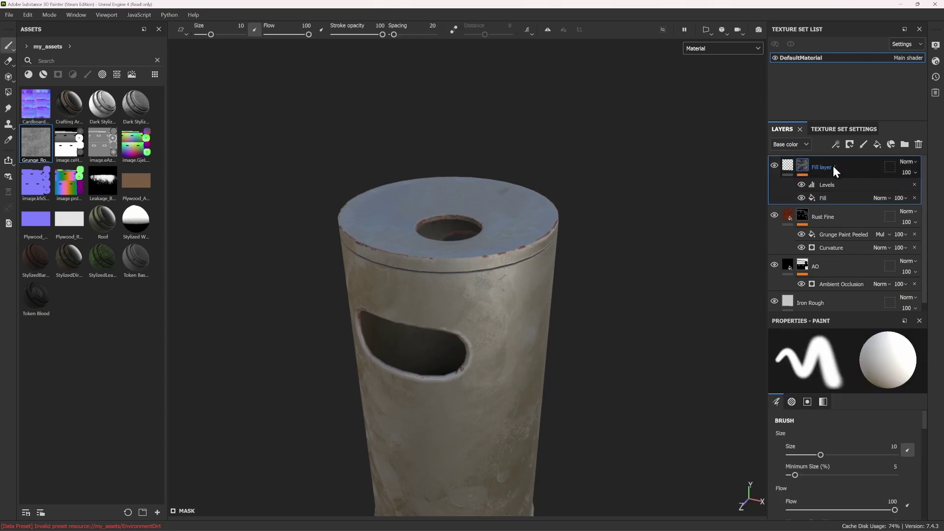
pyautogui.click(878, 144)
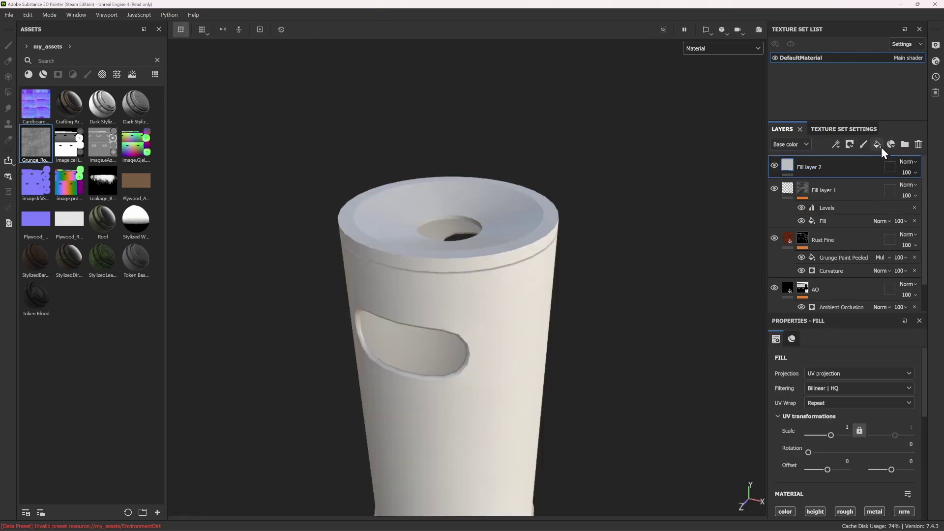
pyautogui.scroll(-3, 808, 400)
pyautogui.click(813, 396)
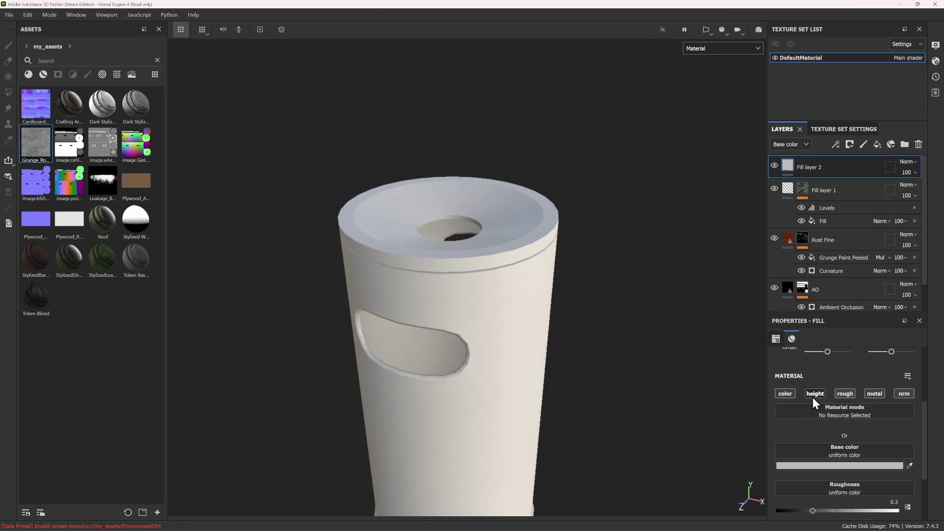
pyautogui.click(875, 394)
pyautogui.click(905, 394)
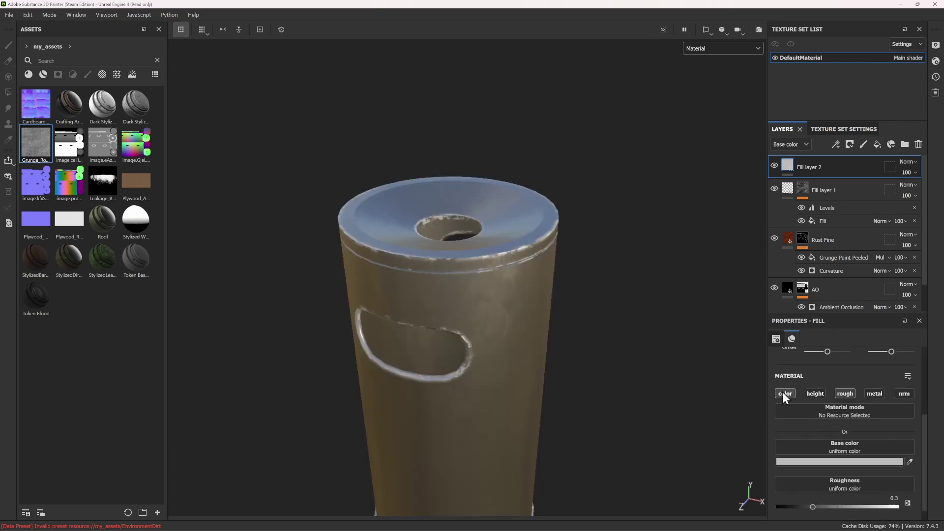
# Give Fill layer 2 a black base colour, roughness 0.0996, and a black mask
pyautogui.click(839, 462)
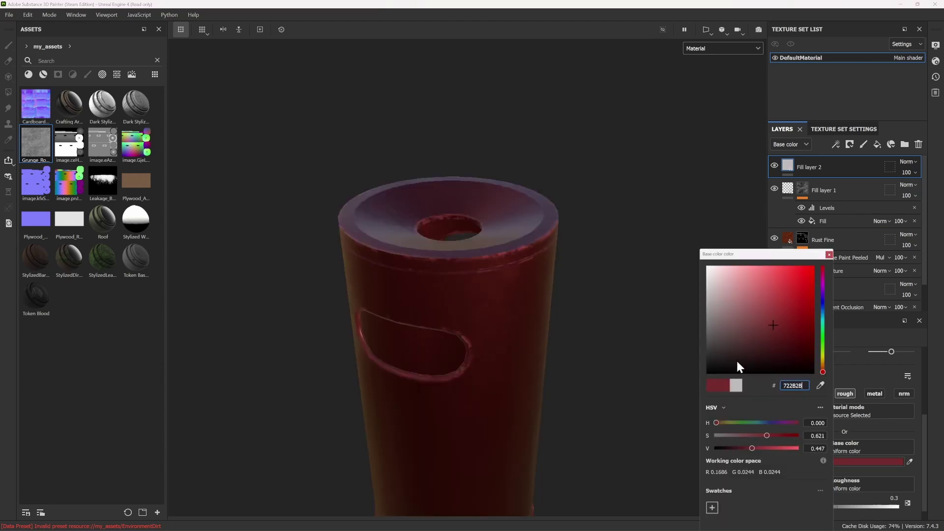
pyautogui.moveTo(736, 359); pyautogui.dragTo(700, 381)
pyautogui.click(829, 254)
pyautogui.moveTo(812, 506); pyautogui.dragTo(788, 504)
pyautogui.keyDown('alt'); pyautogui.moveTo(717, 471); pyautogui.dragTo(497, 343); pyautogui.keyUp('alt')
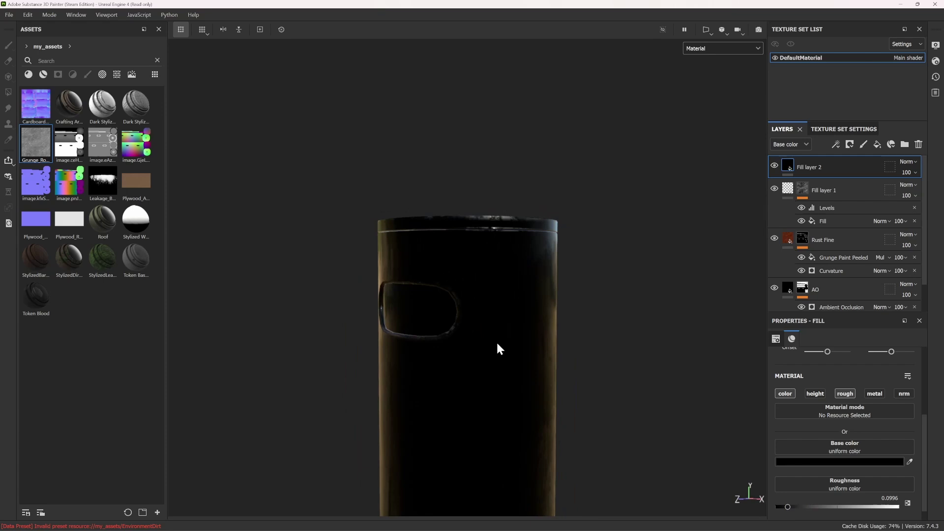
pyautogui.click(850, 145)
pyautogui.click(852, 167)
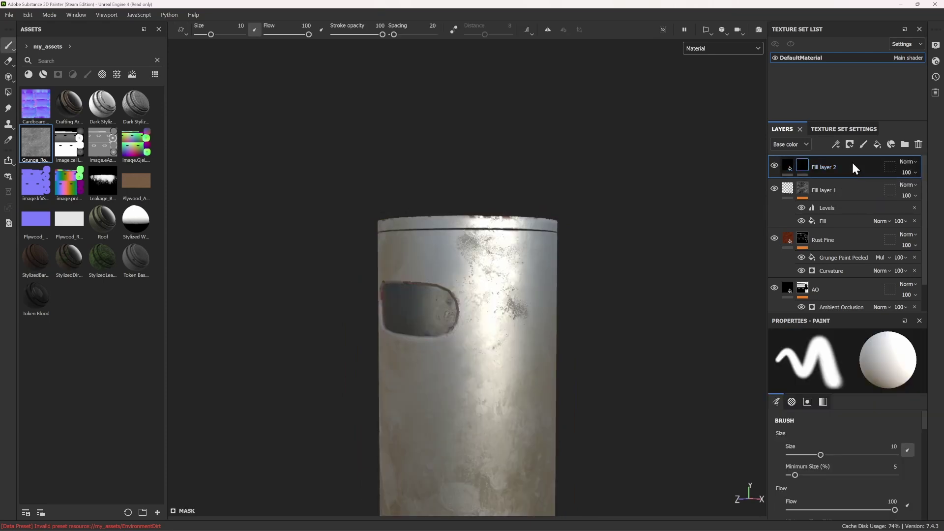
# Paint a black stroke across the bin's upper side, then undo it
pyautogui.moveTo(509, 283)
pyautogui.mouseDown()
pyautogui.moveTo(501, 222)
pyautogui.moveTo(463, 236)
pyautogui.moveTo(517, 241)
pyautogui.mouseUp()
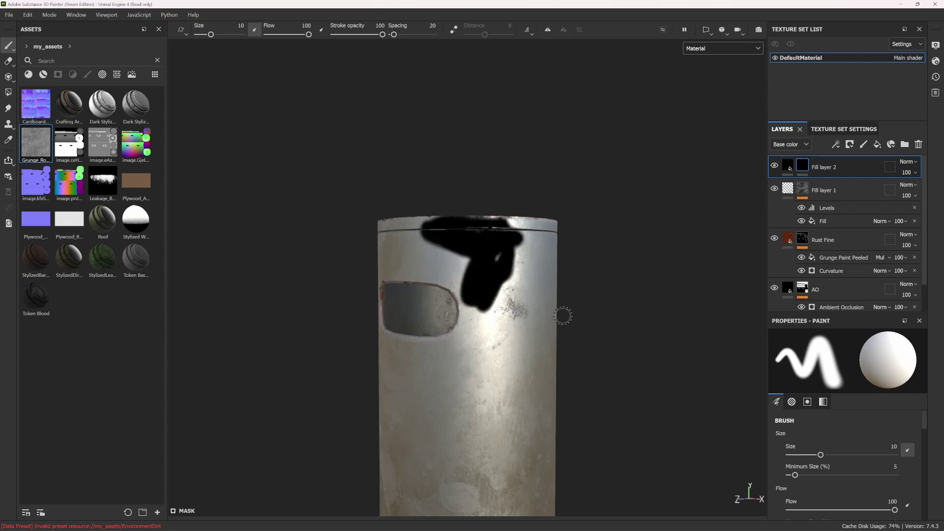
pyautogui.keyDown('alt'); pyautogui.moveTo(563, 316); pyautogui.dragTo(513, 297); pyautogui.keyUp('alt')
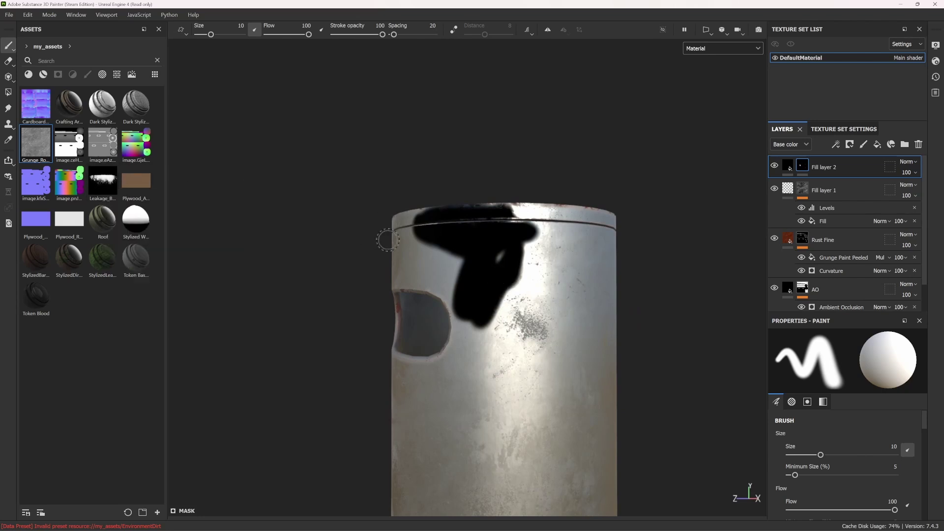
pyautogui.hotkey('ctrl', 'z')
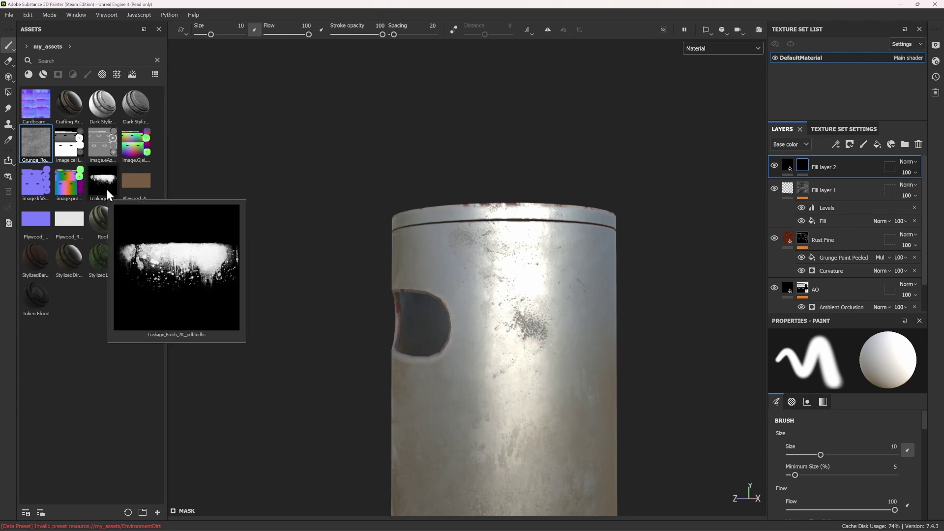
# Stamp dark stains around the top rim with an enlarged Leakage alpha brush
pyautogui.click(106, 188)
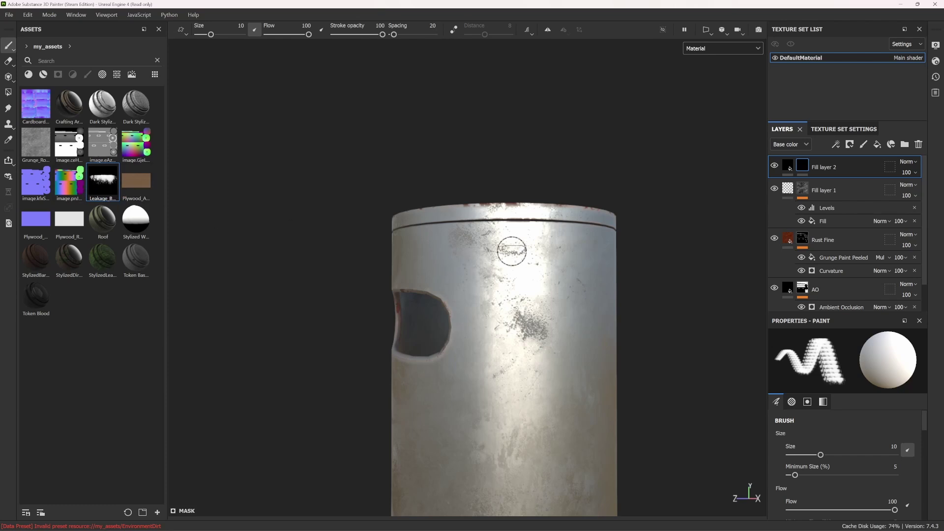
pyautogui.keyDown('ctrl'); pyautogui.moveTo(494, 249); pyautogui.dragTo(496, 259, button='right'); pyautogui.keyUp('ctrl')
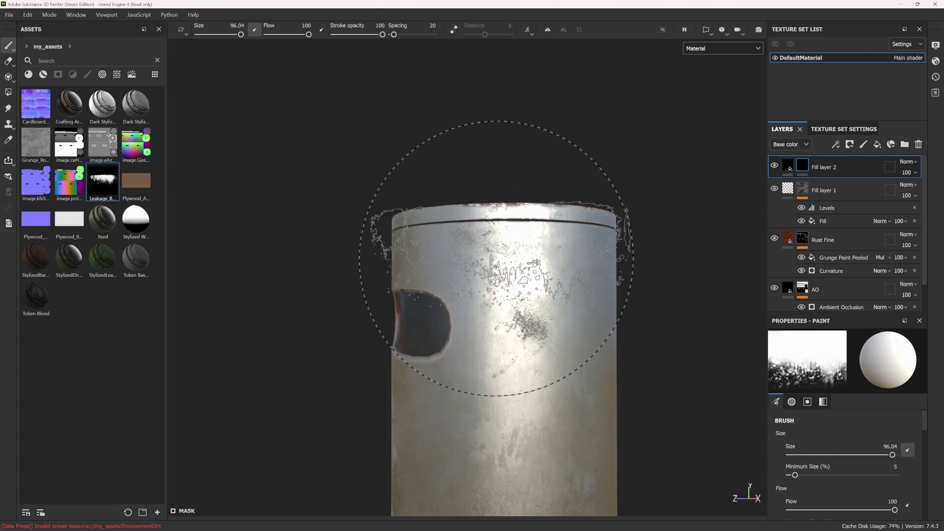
pyautogui.moveTo(468, 293)
pyautogui.keyDown('alt'); pyautogui.mouseDown()
pyautogui.moveTo(570, 297)
pyautogui.moveTo(489, 285)
pyautogui.mouseUp(); pyautogui.keyUp('alt')
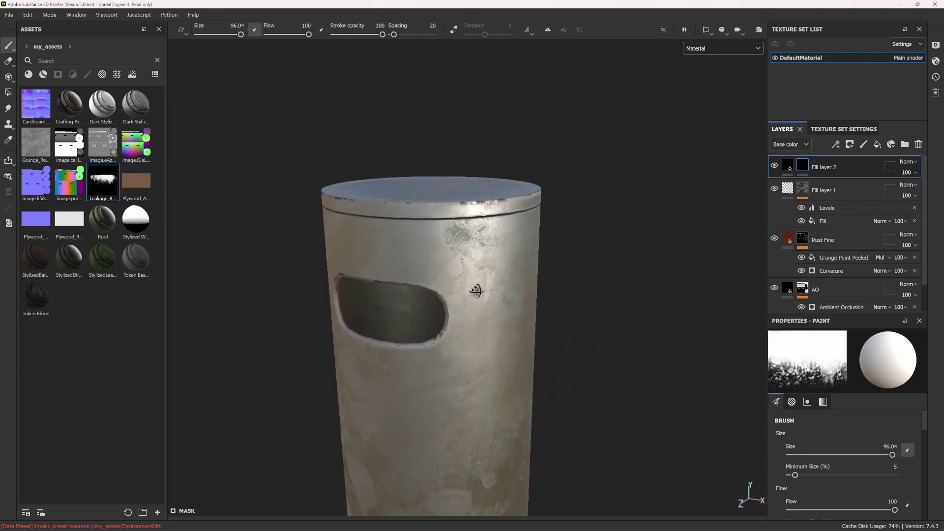
pyautogui.click(447, 243)
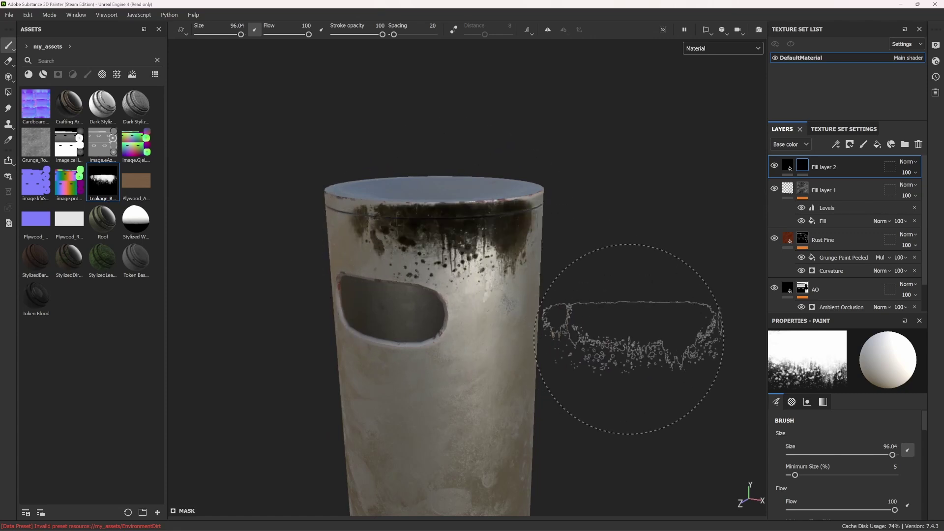
pyautogui.moveTo(633, 317)
pyautogui.keyDown('alt'); pyautogui.mouseDown()
pyautogui.moveTo(605, 363)
pyautogui.moveTo(569, 334)
pyautogui.moveTo(547, 336)
pyautogui.moveTo(558, 245)
pyautogui.mouseUp(); pyautogui.keyUp('alt')
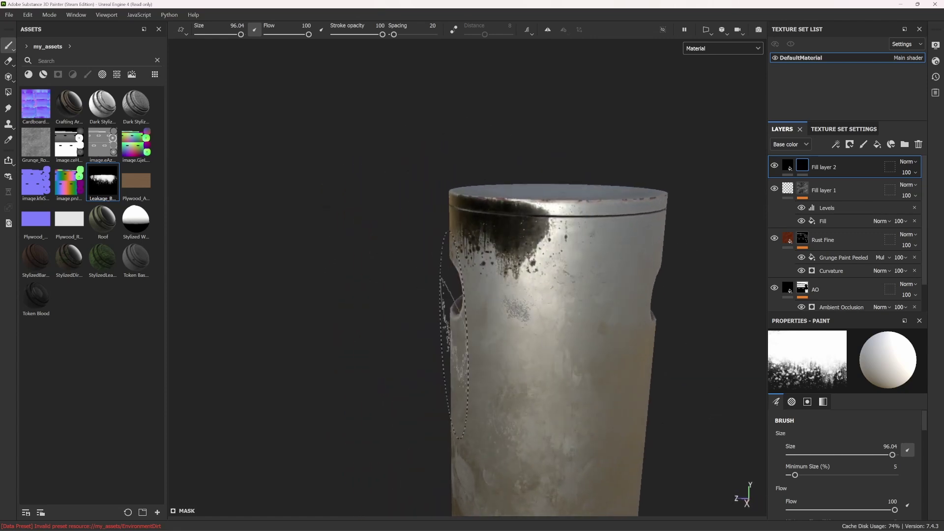
pyautogui.click(559, 245)
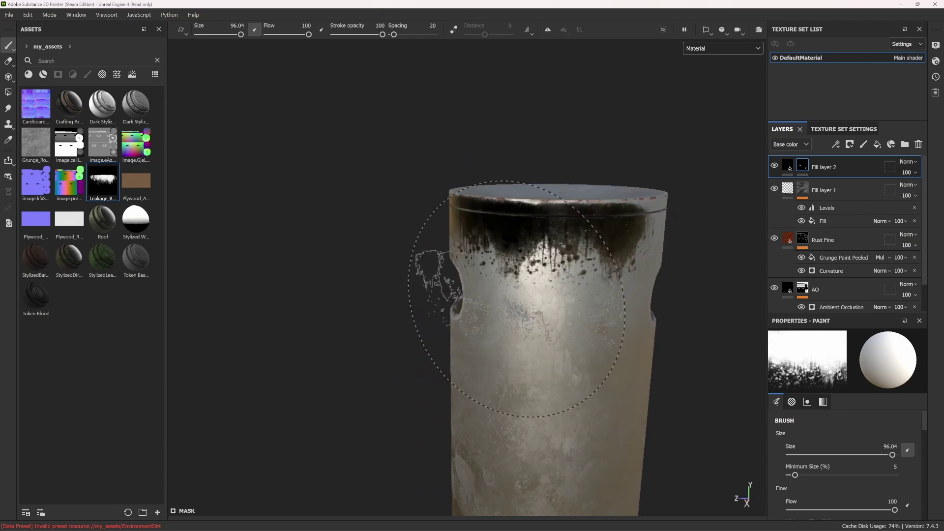
pyautogui.moveTo(432, 274)
pyautogui.keyDown('alt'); pyautogui.mouseDown()
pyautogui.moveTo(553, 337)
pyautogui.moveTo(583, 338)
pyautogui.mouseUp(); pyautogui.keyUp('alt')
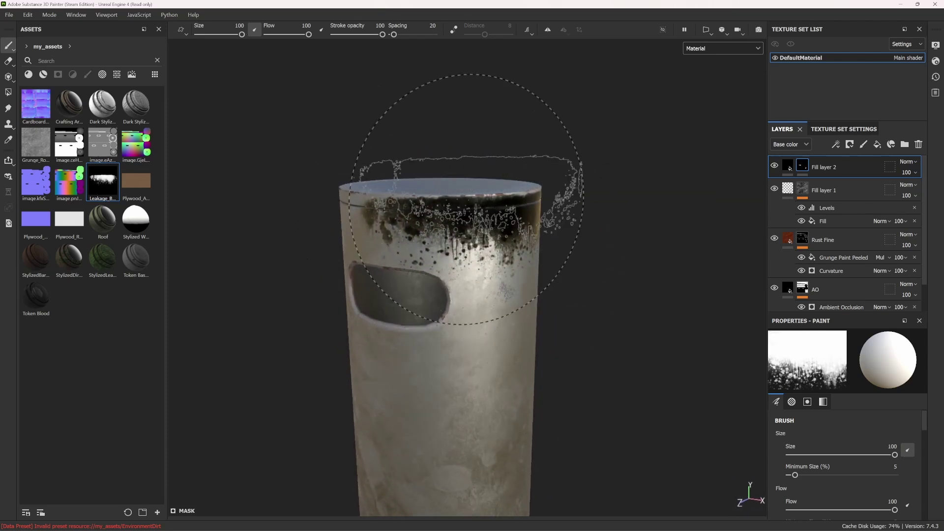
pyautogui.keyDown('alt'); pyautogui.moveTo(458, 155); pyautogui.dragTo(428, 252); pyautogui.keyUp('alt')
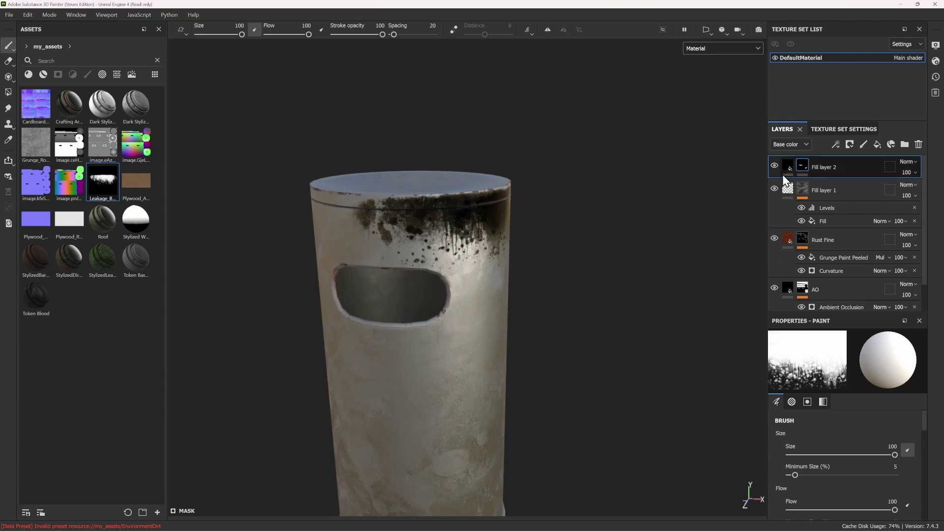
# Change Fill layer 2's base colour from black to light grey
pyautogui.click(790, 161)
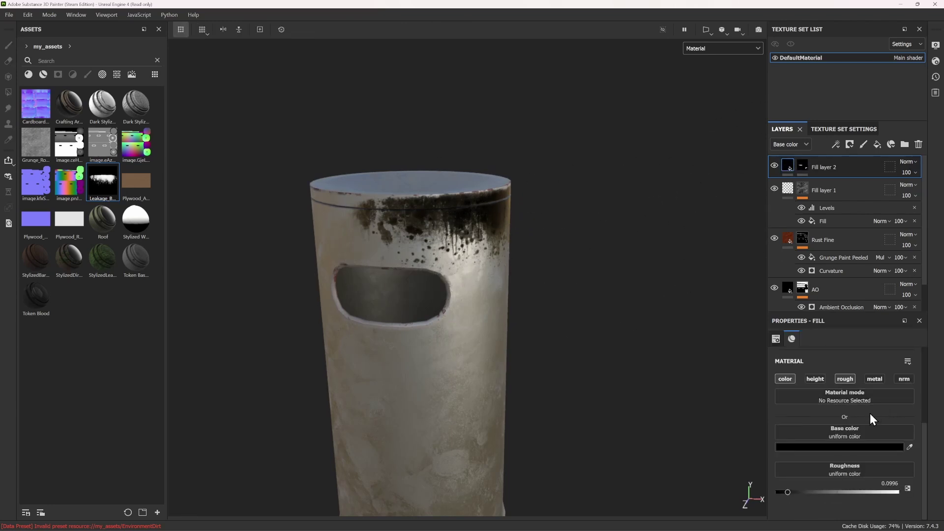
pyautogui.click(843, 447)
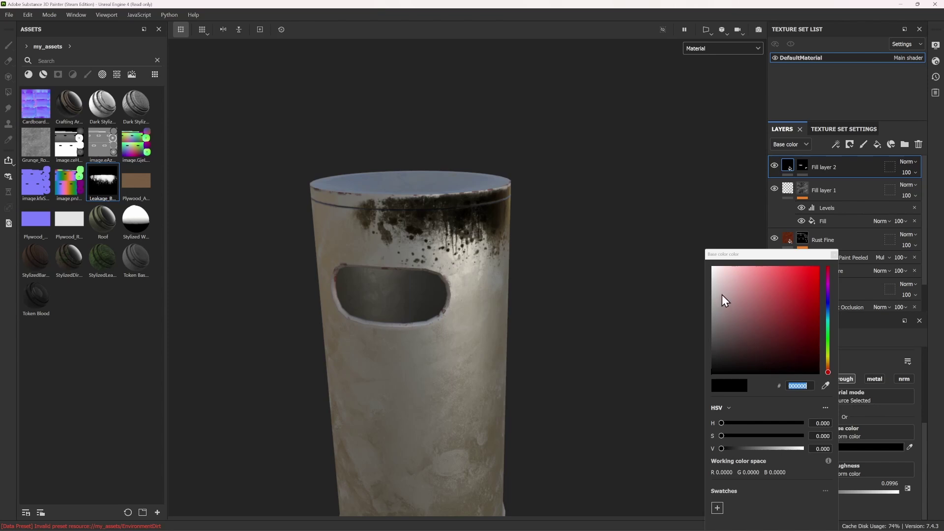
pyautogui.moveTo(722, 294)
pyautogui.mouseDown()
pyautogui.moveTo(707, 312)
pyautogui.moveTo(701, 305)
pyautogui.mouseUp()
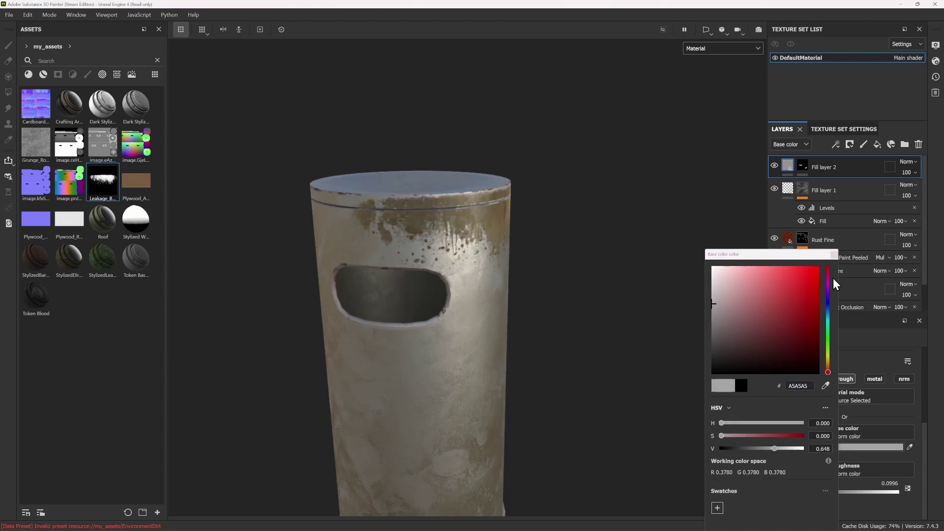
pyautogui.click(834, 255)
# Orbit to review the lighter leakage streaks, then select all the bin's layers
pyautogui.moveTo(510, 312)
pyautogui.keyDown('alt'); pyautogui.mouseDown()
pyautogui.moveTo(370, 338)
pyautogui.moveTo(453, 249)
pyautogui.mouseUp(); pyautogui.keyUp('alt')
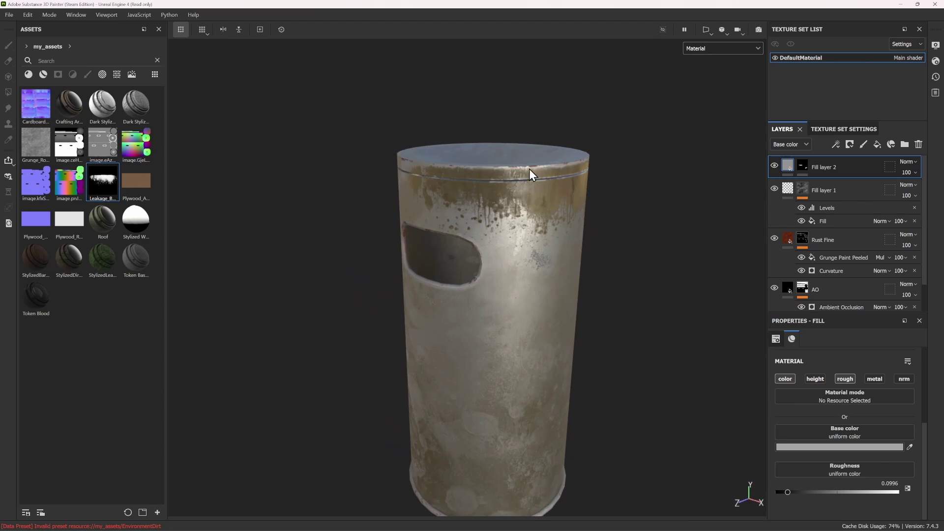
pyautogui.scroll(-2, 488, 264)
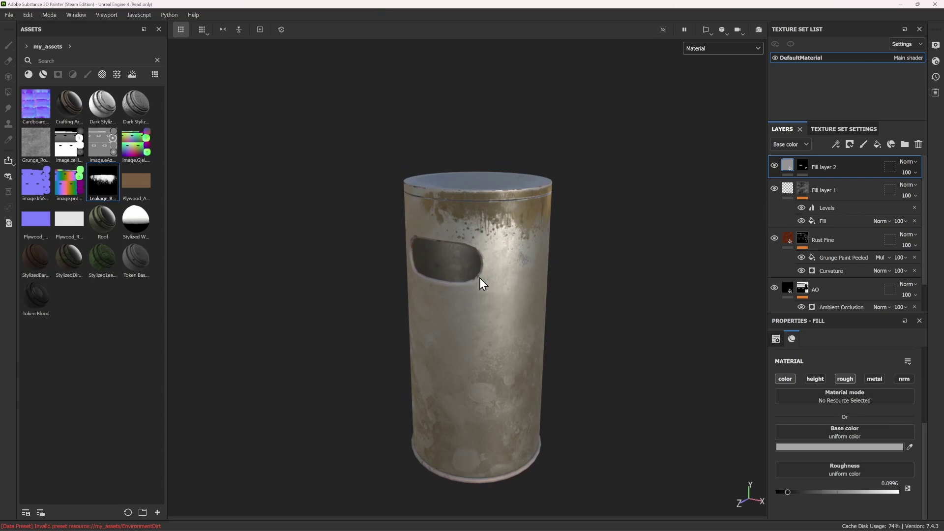
pyautogui.keyDown('alt'); pyautogui.moveTo(479, 278); pyautogui.dragTo(447, 304); pyautogui.keyUp('alt')
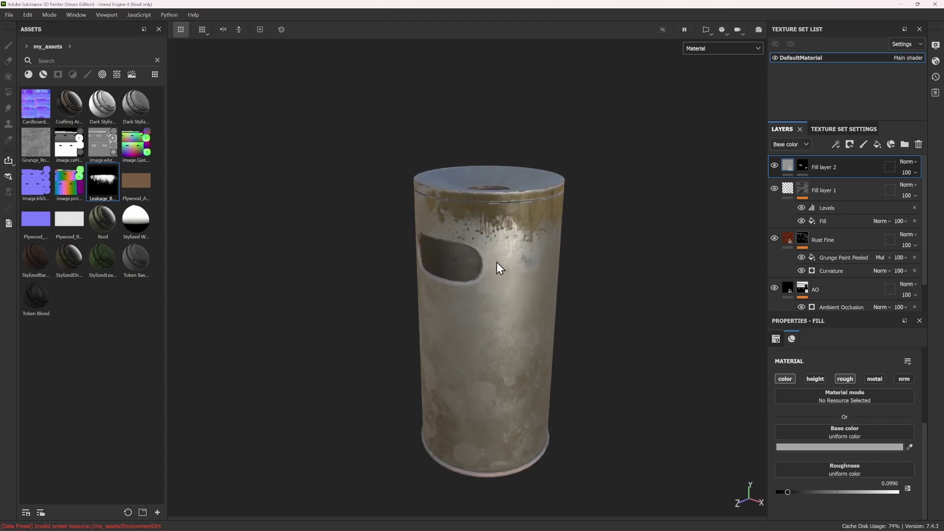
pyautogui.scroll(-1, 834, 265)
pyautogui.scroll(1, 825, 288)
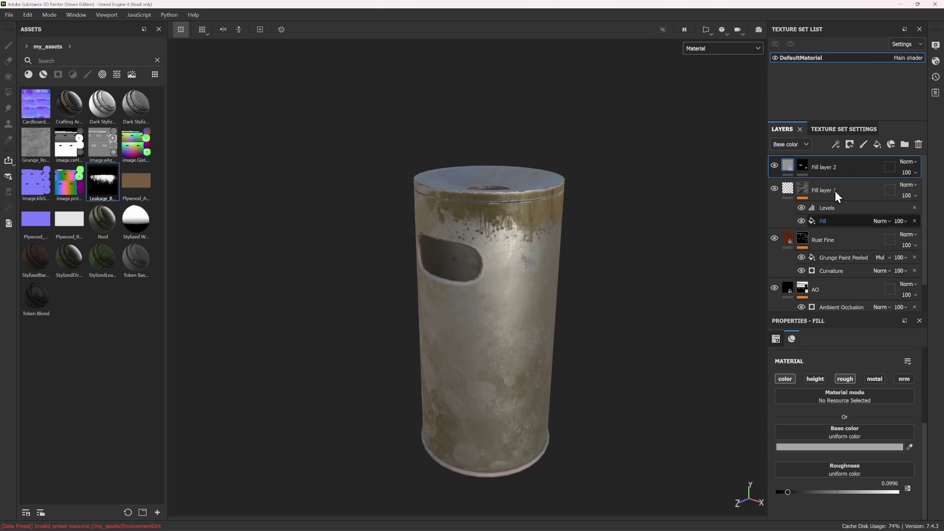
pyautogui.scroll(-1, 829, 182)
pyautogui.scroll(1, 826, 290)
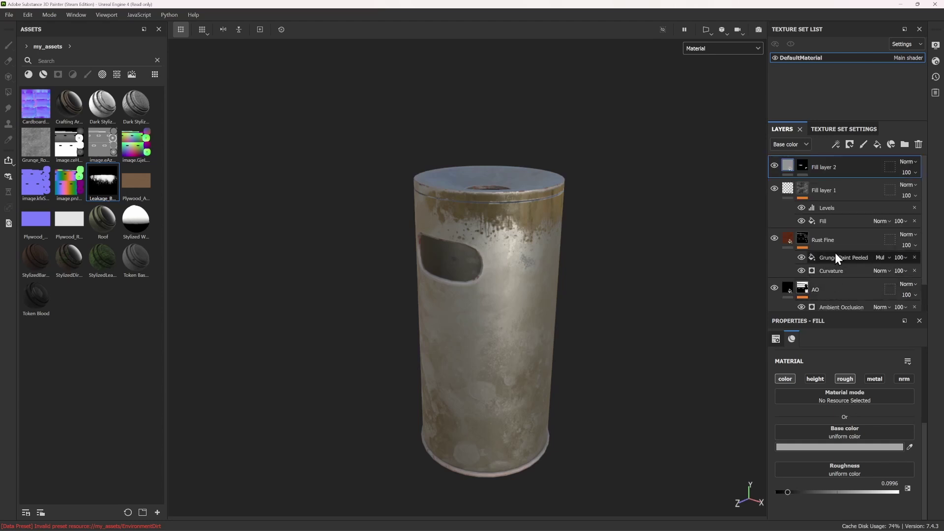
pyautogui.scroll(-1, 822, 166)
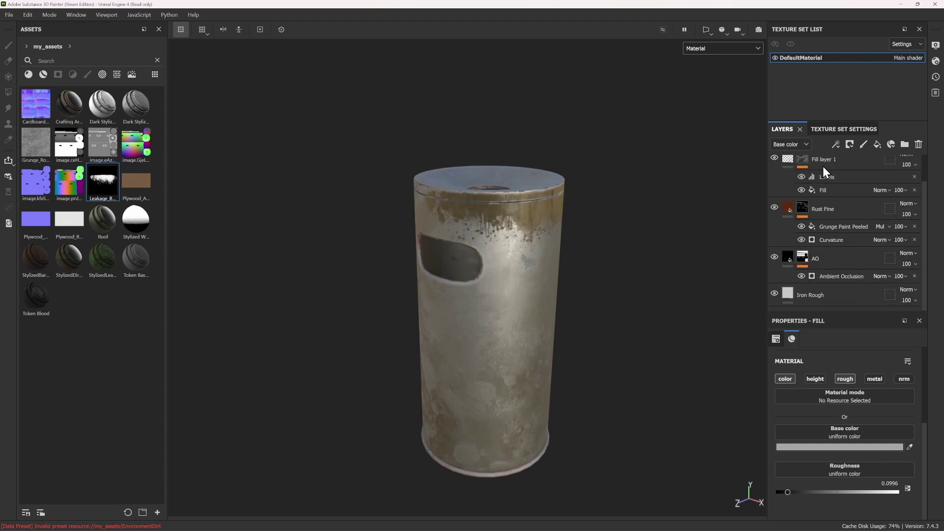
pyautogui.keyDown('shift'); pyautogui.click(827, 295); pyautogui.keyUp('shift')
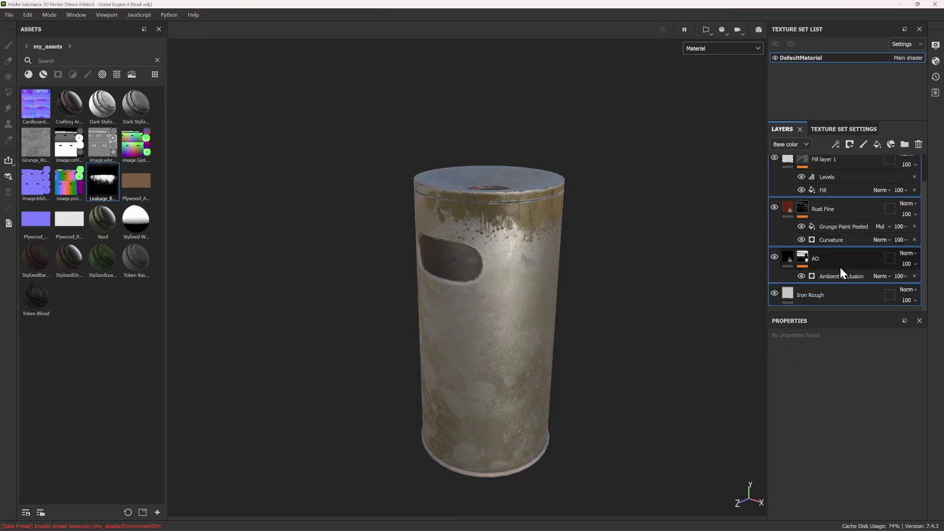
# Group the bin's layers into a folder named 'Brudny metal' and save it as a smart material
pyautogui.hotkey('ctrl', 'g')
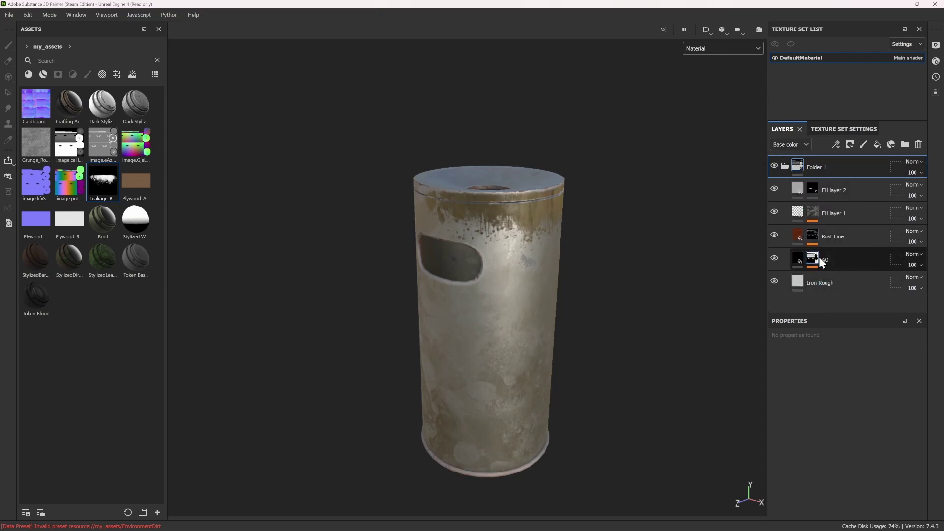
pyautogui.doubleClick(821, 167)
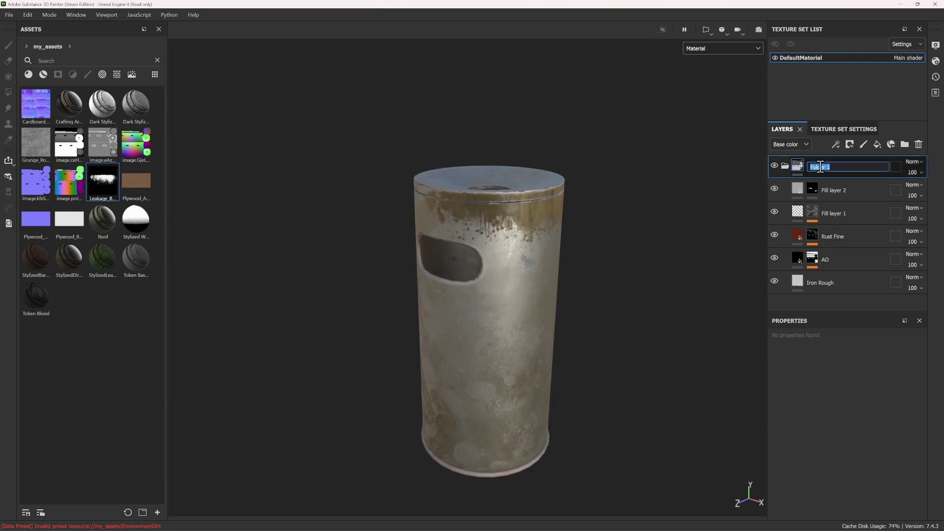
pyautogui.write('Brushy ')
pyautogui.write('metal')
pyautogui.press('Return')
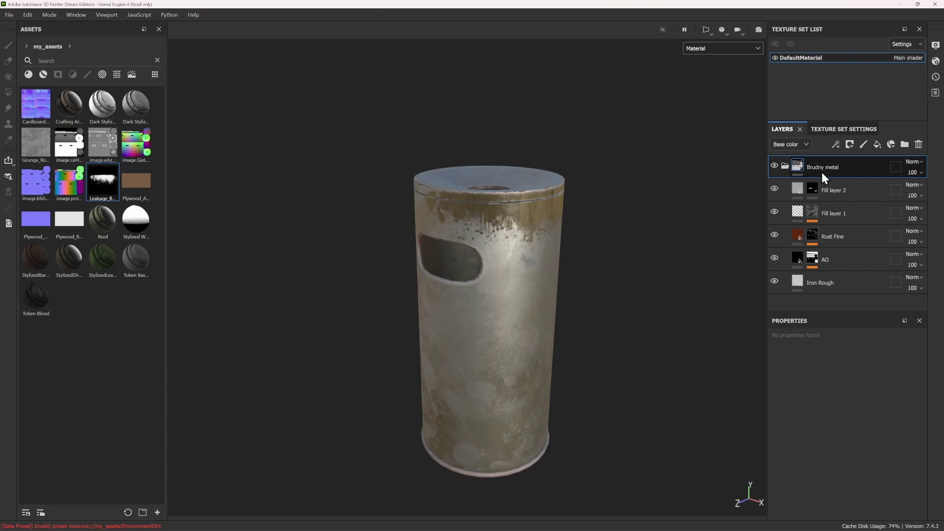
pyautogui.rightClick(848, 162)
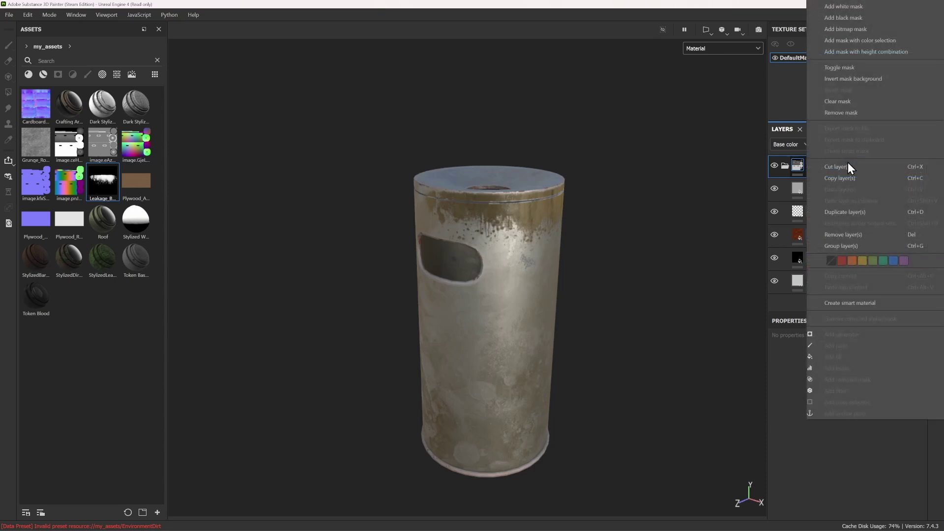
pyautogui.click(837, 306)
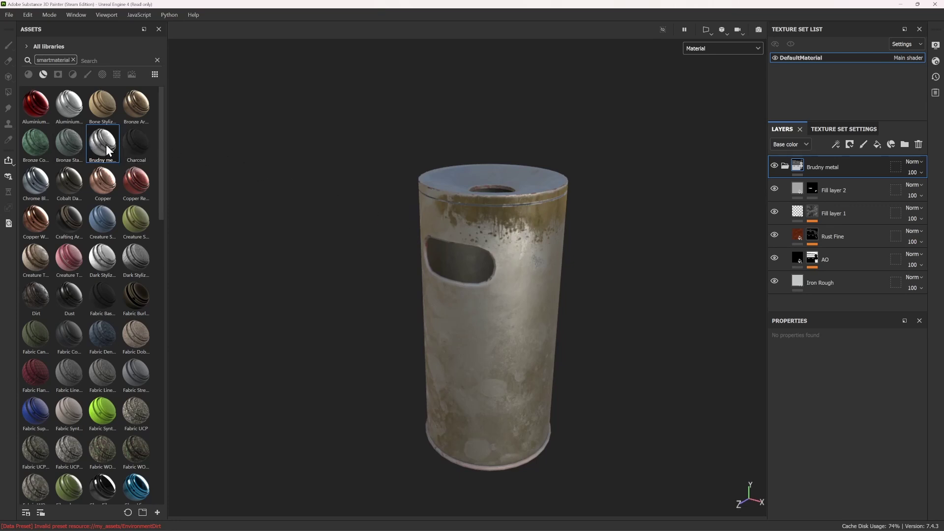
pyautogui.moveTo(102, 142)
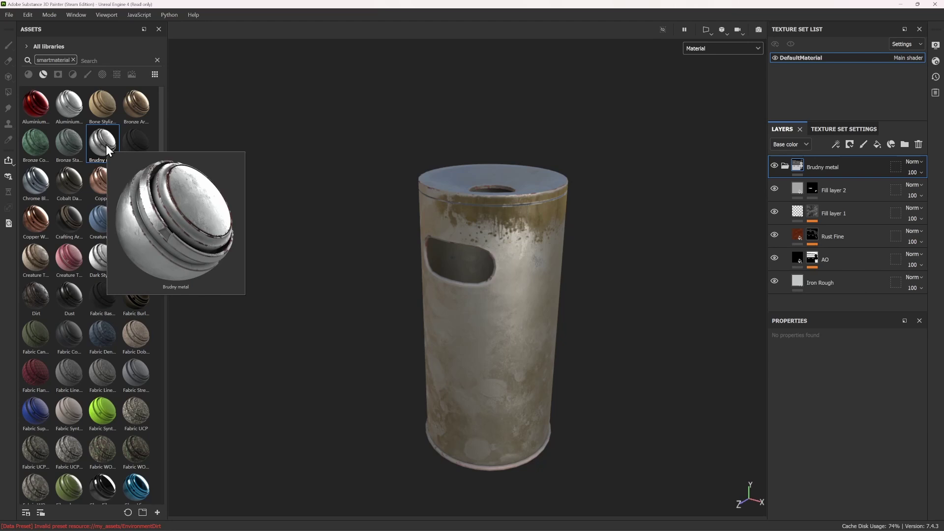
# Start a new project with the canned_food_01.fbx mesh, discarding the unsaved bin project
pyautogui.click(9, 15)
pyautogui.click(25, 31)
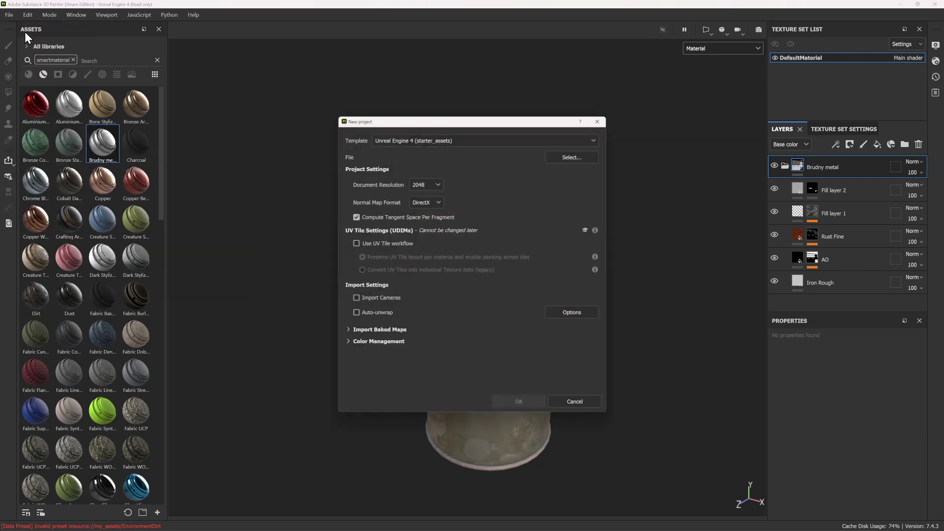
pyautogui.click(561, 159)
pyautogui.click(492, 186)
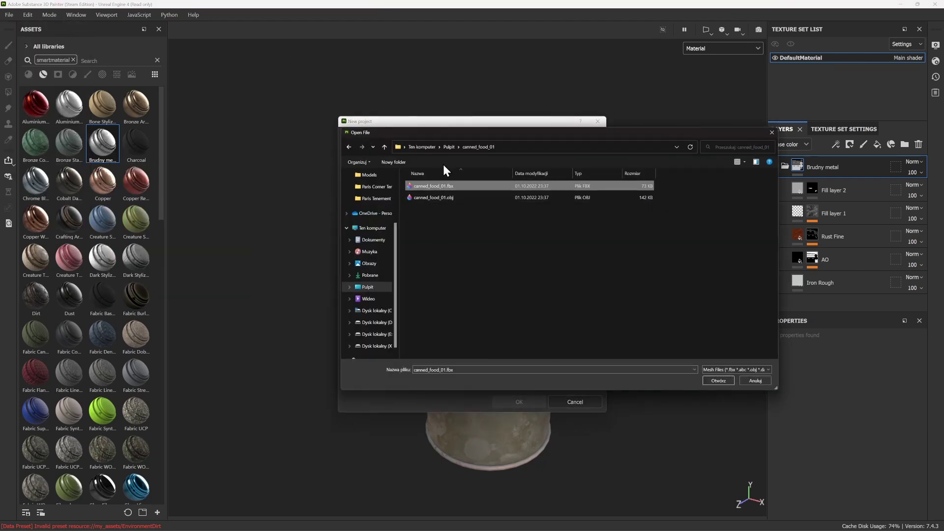
pyautogui.click(725, 383)
pyautogui.click(520, 402)
pyautogui.click(499, 280)
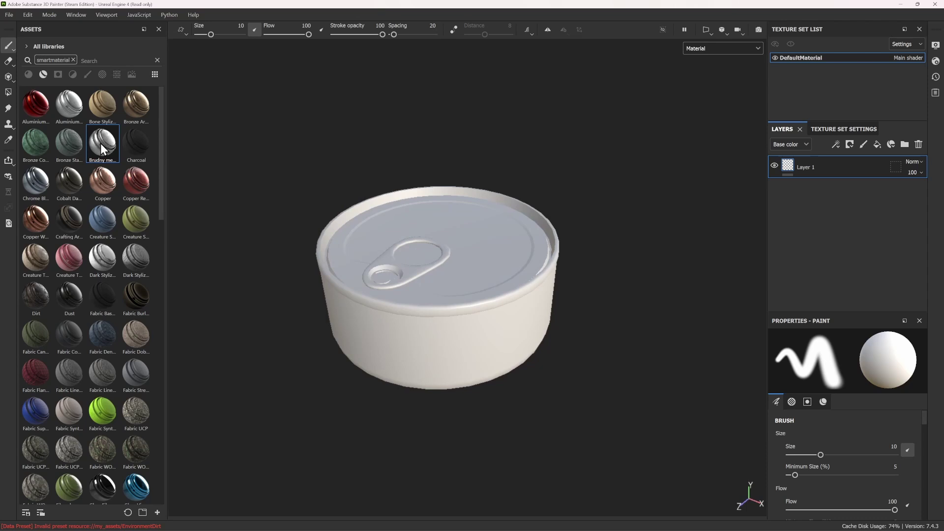
# Apply Brudny metal to the can and set mesh map baking to 2048 without the ID map
pyautogui.moveTo(101, 149)
pyautogui.mouseDown()
pyautogui.moveTo(574, 319)
pyautogui.moveTo(530, 305)
pyautogui.mouseUp()
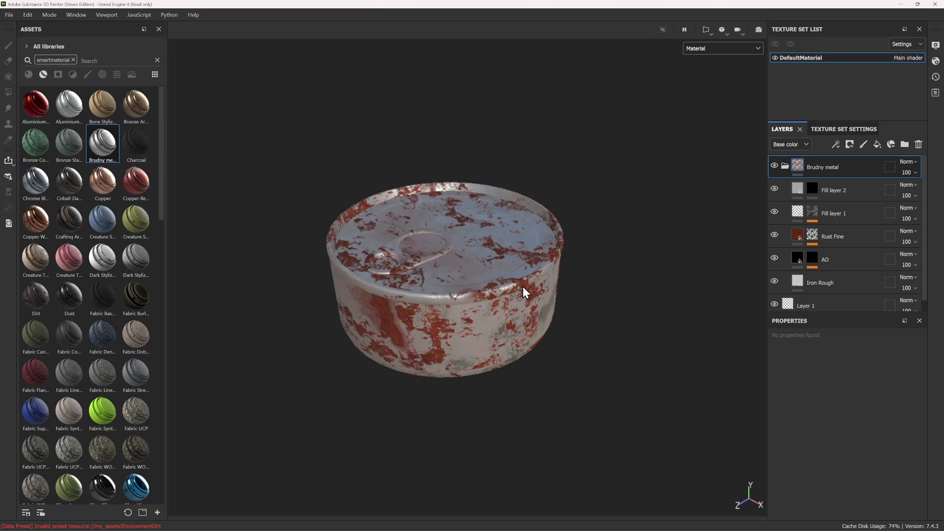
pyautogui.click(33, 16)
pyautogui.click(40, 72)
pyautogui.click(444, 136)
pyautogui.click(438, 208)
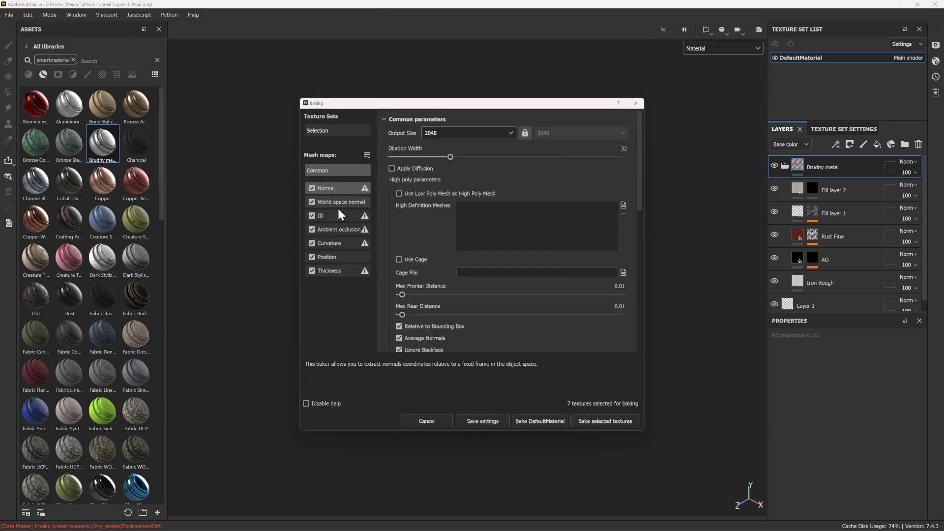
pyautogui.click(312, 216)
# Review the AO and Curvature settings and bake the DefaultMaterial mesh maps
pyautogui.click(325, 228)
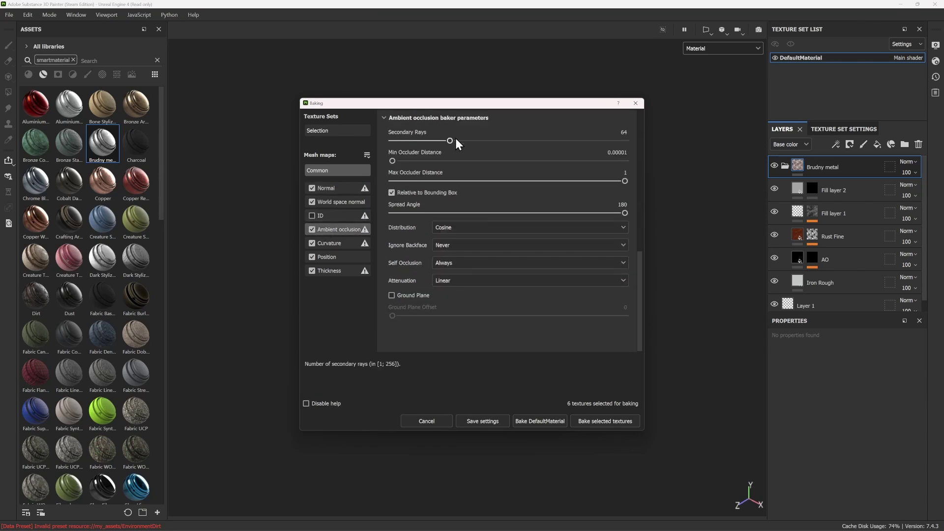
pyautogui.click(335, 244)
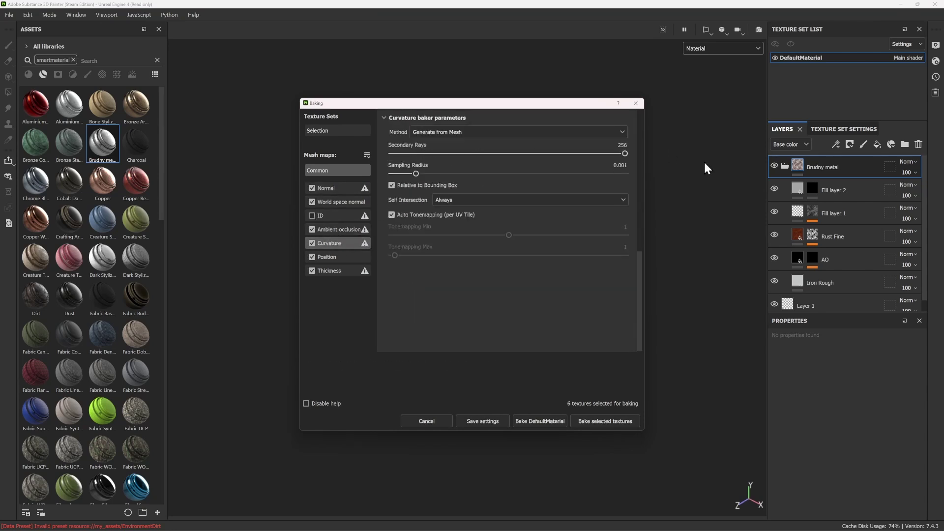
pyautogui.click(610, 419)
pyautogui.moveTo(492, 204); pyautogui.dragTo(718, 194)
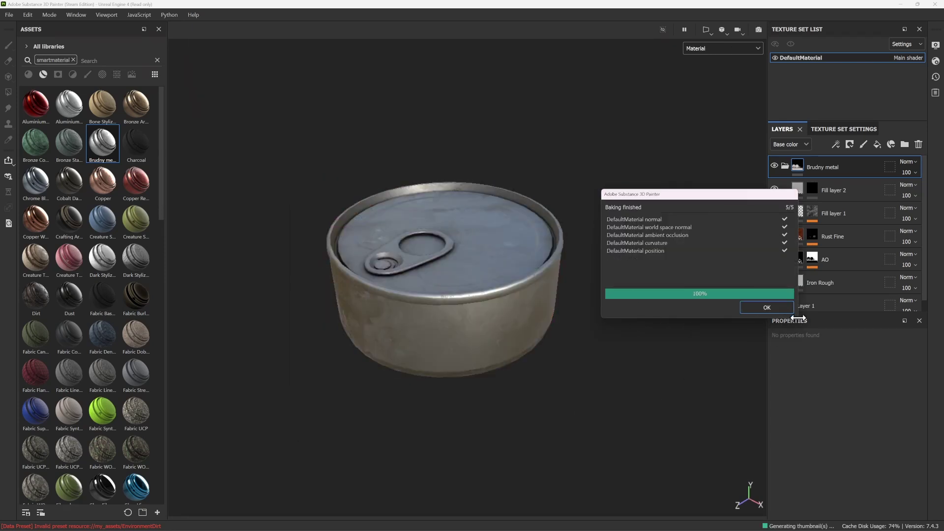
pyautogui.click(752, 307)
pyautogui.scroll(1, 565, 273)
# Delete Layer 1 from the layer stack
pyautogui.scroll(-1, 848, 221)
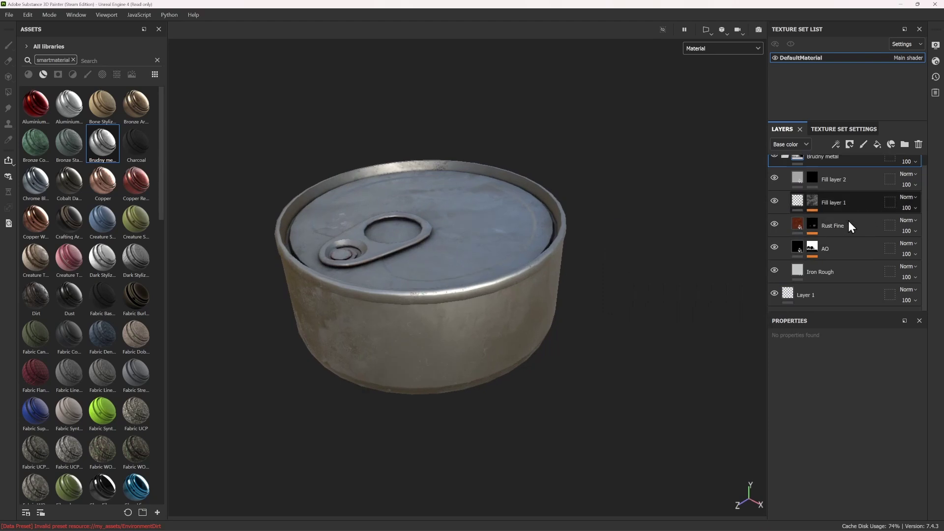
pyautogui.click(816, 298)
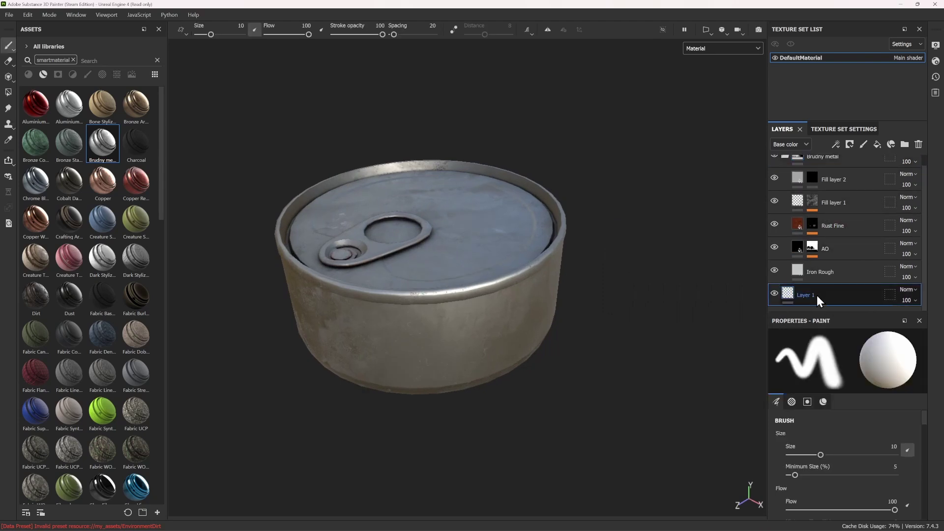
pyautogui.press('Delete')
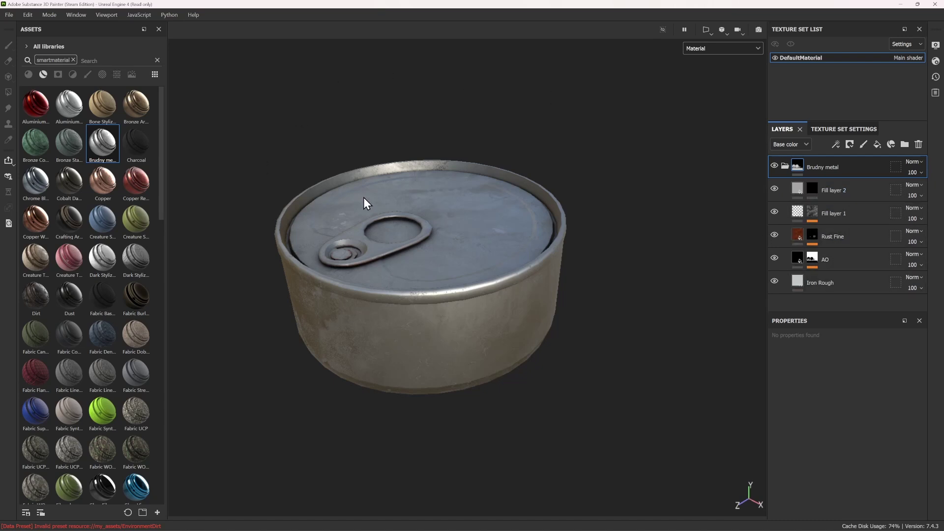
pyautogui.moveTo(367, 205)
pyautogui.keyDown('alt'); pyautogui.mouseDown()
pyautogui.moveTo(440, 247)
pyautogui.moveTo(446, 265)
pyautogui.mouseUp(); pyautogui.keyUp('alt')
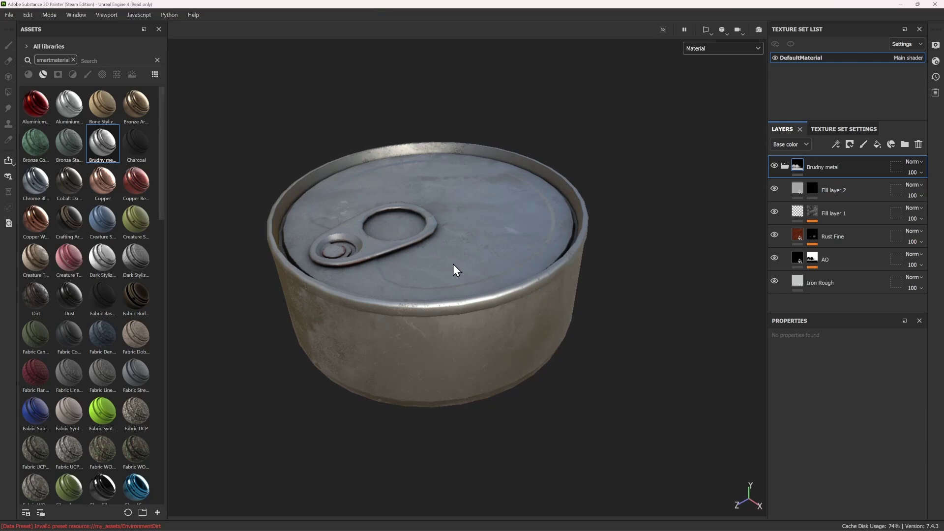
# Toggle the AO and Rust Fine layers' visibility to compare, then select the Rust Fine mask
pyautogui.click(775, 258)
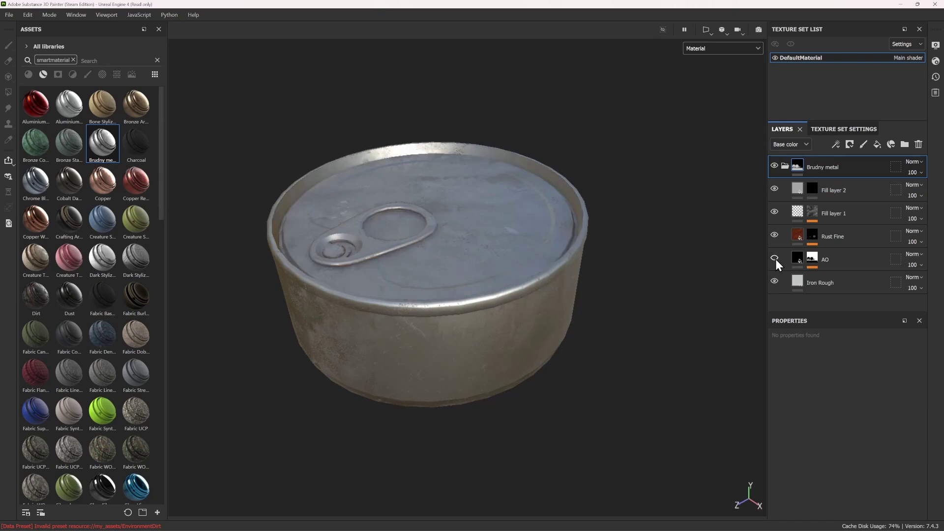
pyautogui.click(775, 258)
pyautogui.click(775, 259)
pyautogui.click(775, 259)
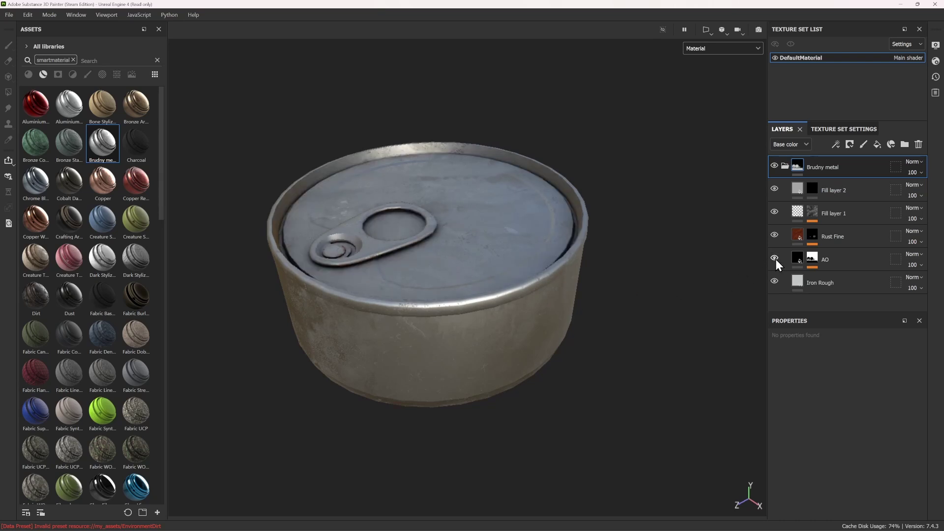
pyautogui.click(776, 234)
pyautogui.click(776, 235)
pyautogui.click(813, 235)
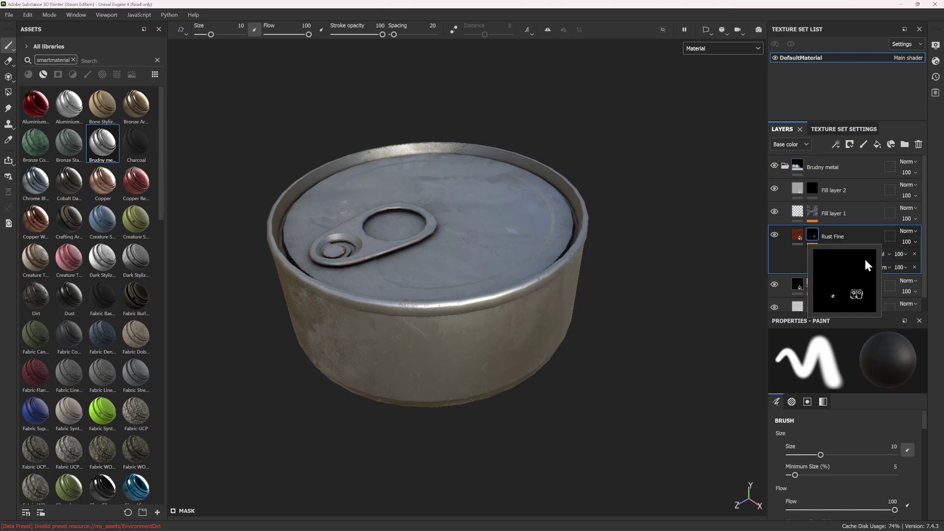
# Raise the rust mask's Curvature generator Global Balance to 0.6
pyautogui.click(846, 267)
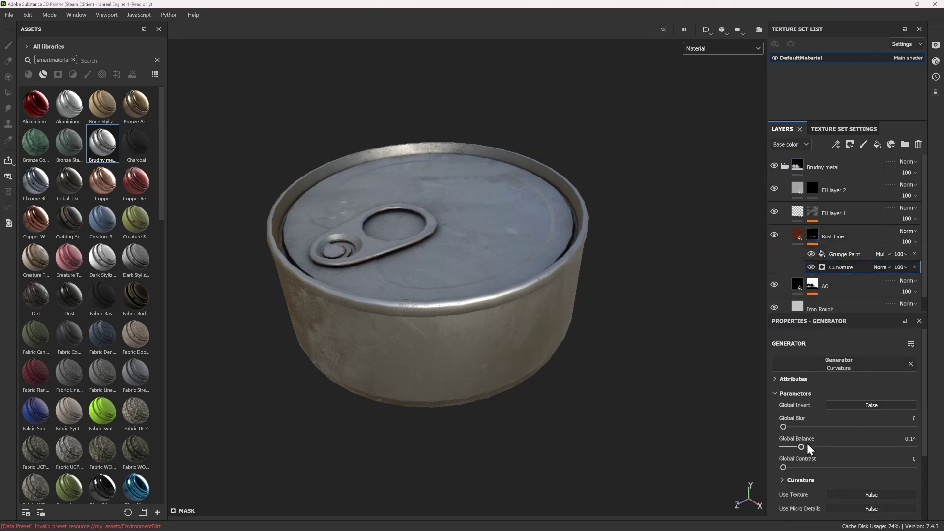
pyautogui.moveTo(802, 447); pyautogui.dragTo(853, 446)
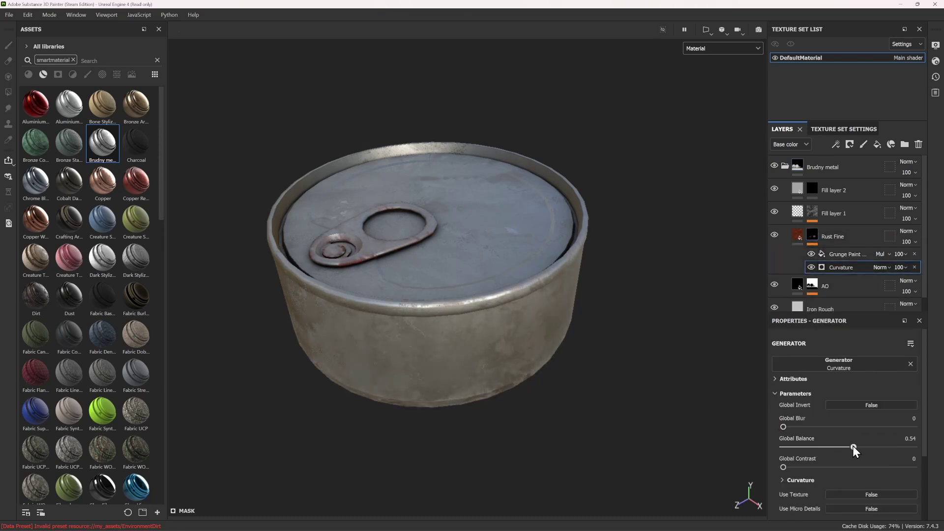
pyautogui.moveTo(855, 447); pyautogui.dragTo(861, 446)
pyautogui.moveTo(403, 275)
pyautogui.keyDown('alt'); pyautogui.mouseDown()
pyautogui.moveTo(402, 314)
pyautogui.moveTo(422, 253)
pyautogui.mouseUp(); pyautogui.keyUp('alt')
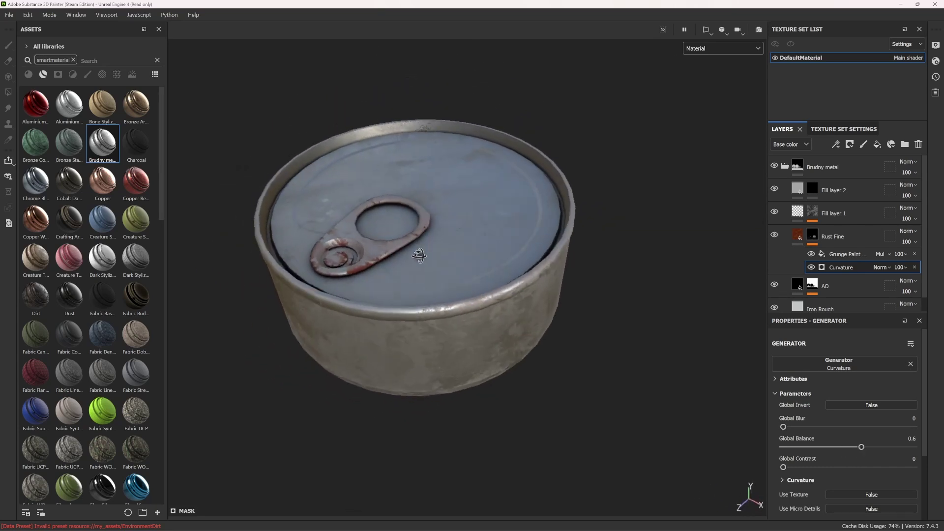
# Raise Grunge Paint Peeled Balance to about 0.92, then compare with Fill layer 1 hidden and shown
pyautogui.click(842, 255)
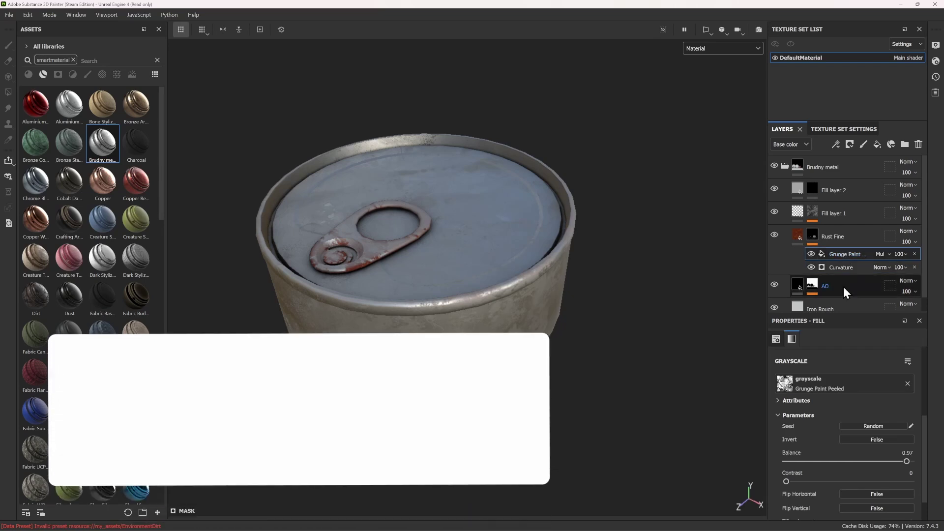
pyautogui.moveTo(903, 461)
pyautogui.mouseDown()
pyautogui.moveTo(911, 461)
pyautogui.moveTo(899, 462)
pyautogui.mouseUp()
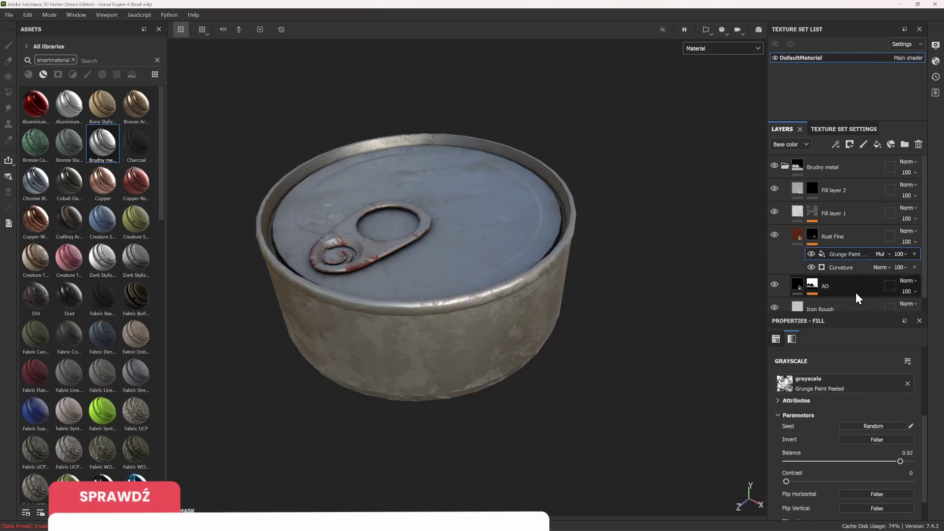
pyautogui.click(832, 215)
pyautogui.click(775, 212)
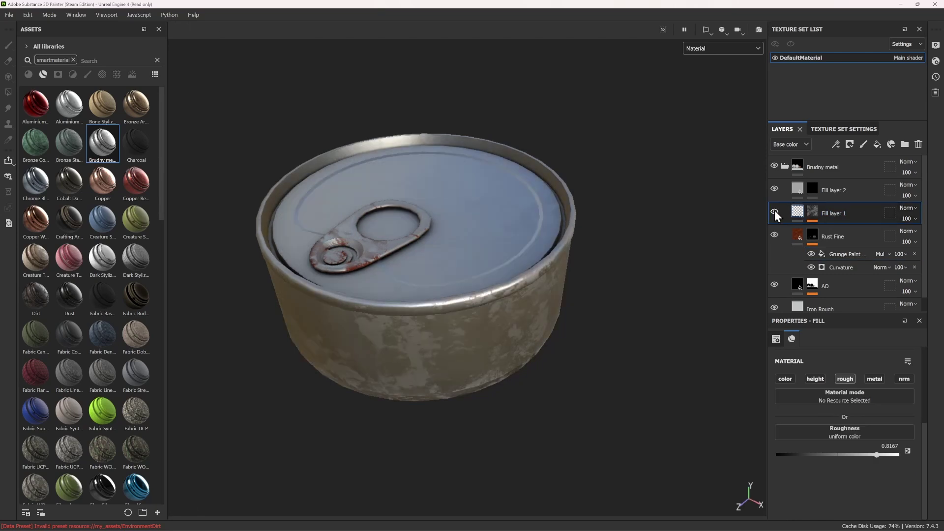
pyautogui.click(774, 214)
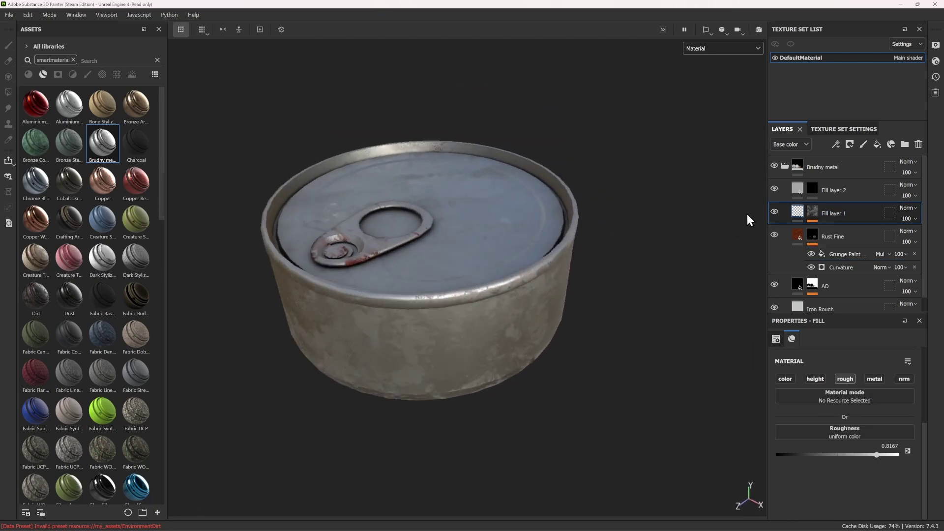
pyautogui.click(775, 211)
# Select Fill layer 2's mask and switch the paint colour to white
pyautogui.click(808, 188)
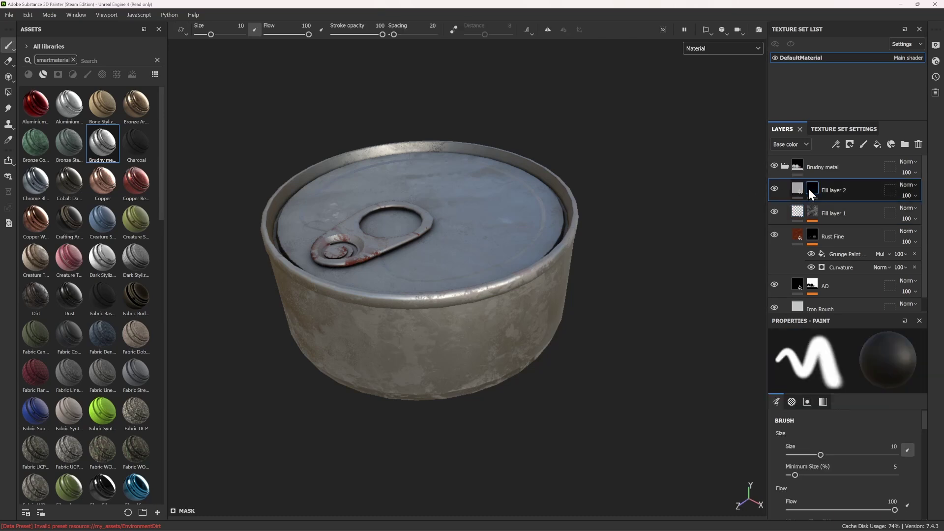
pyautogui.keyDown('alt'); pyautogui.moveTo(472, 231); pyautogui.dragTo(445, 238); pyautogui.keyUp('alt')
pyautogui.scroll(3, 446, 237)
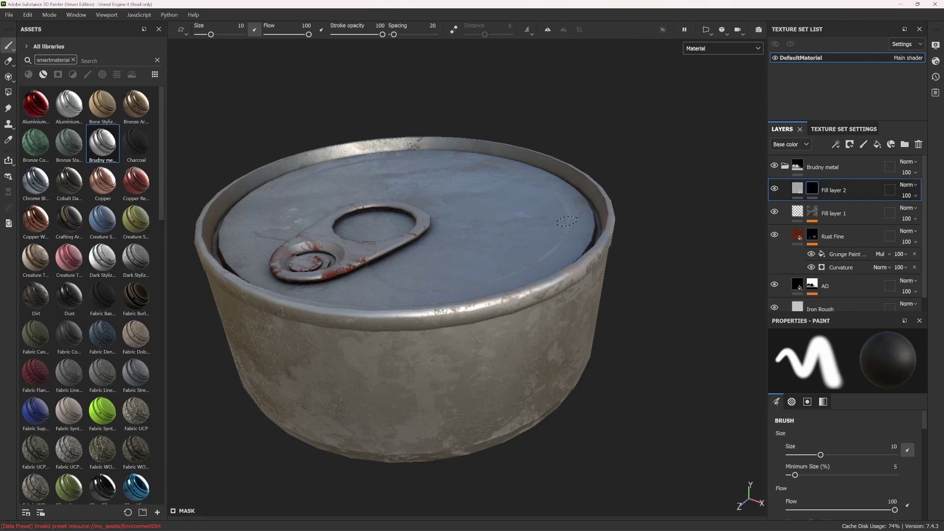
pyautogui.press('x')
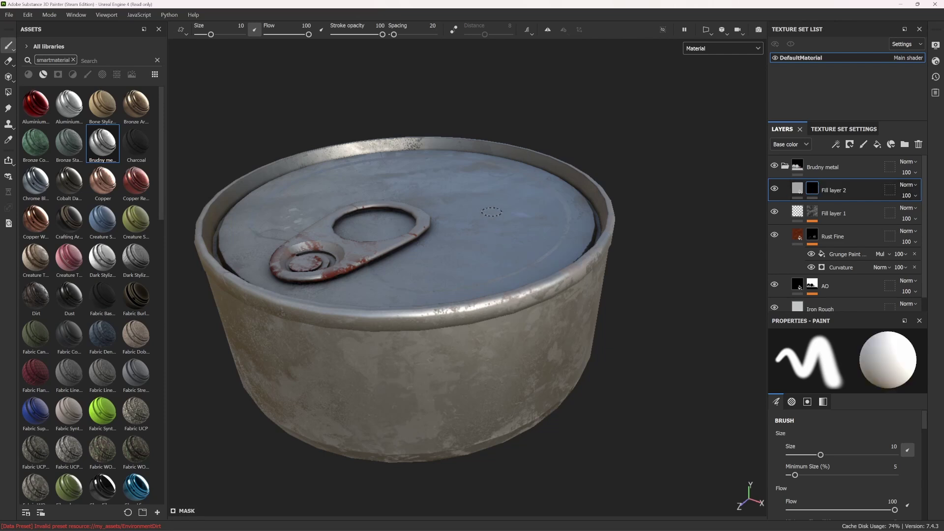
pyautogui.moveTo(492, 211); pyautogui.dragTo(521, 239)
pyautogui.hotkey('ctrl', 'z')
# Use the Leakage image from the my_assets library as the brush alpha
pyautogui.click(73, 59)
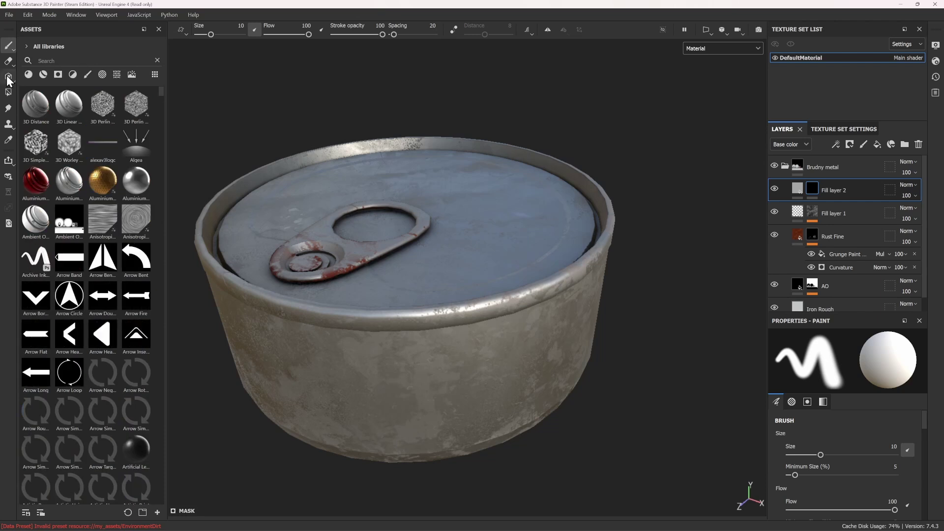
pyautogui.click(31, 48)
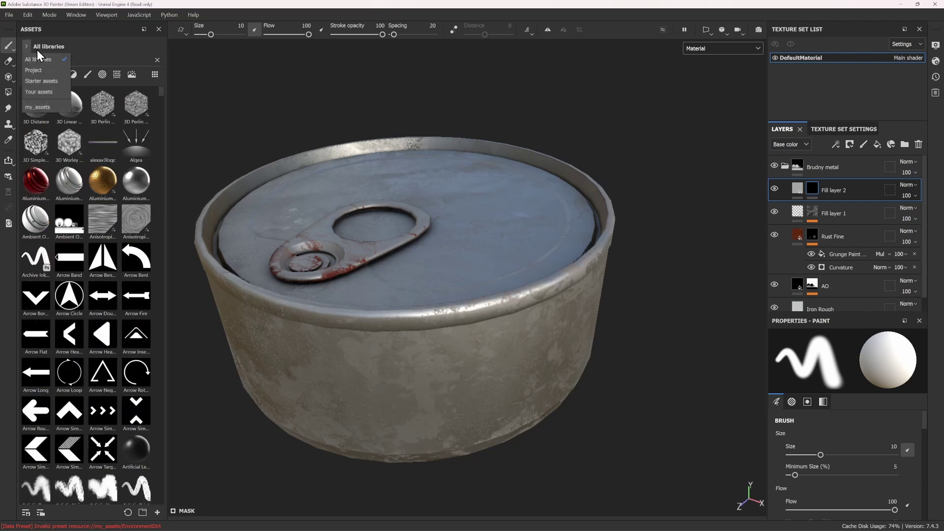
pyautogui.click(46, 107)
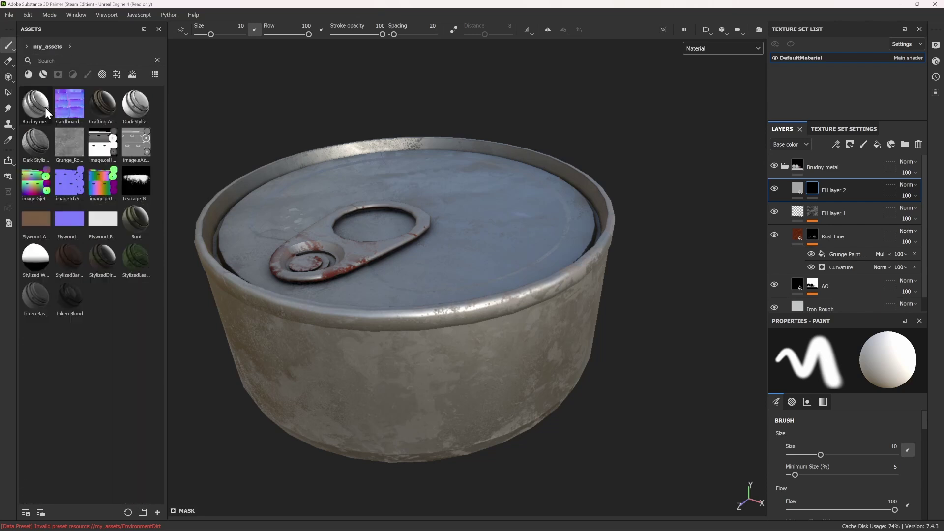
pyautogui.click(141, 192)
# Enlarge the brush and paint dark leakage stains down the can's side
pyautogui.keyDown('alt'); pyautogui.moveTo(433, 256); pyautogui.dragTo(438, 302); pyautogui.keyUp('alt')
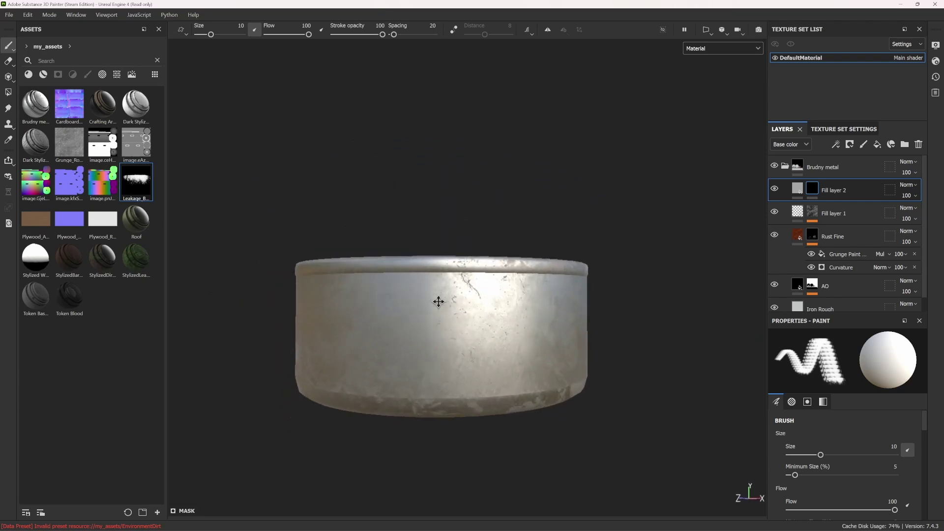
pyautogui.keyDown('ctrl'); pyautogui.moveTo(439, 302); pyautogui.dragTo(445, 304, button='right'); pyautogui.keyUp('ctrl')
pyautogui.click(442, 305)
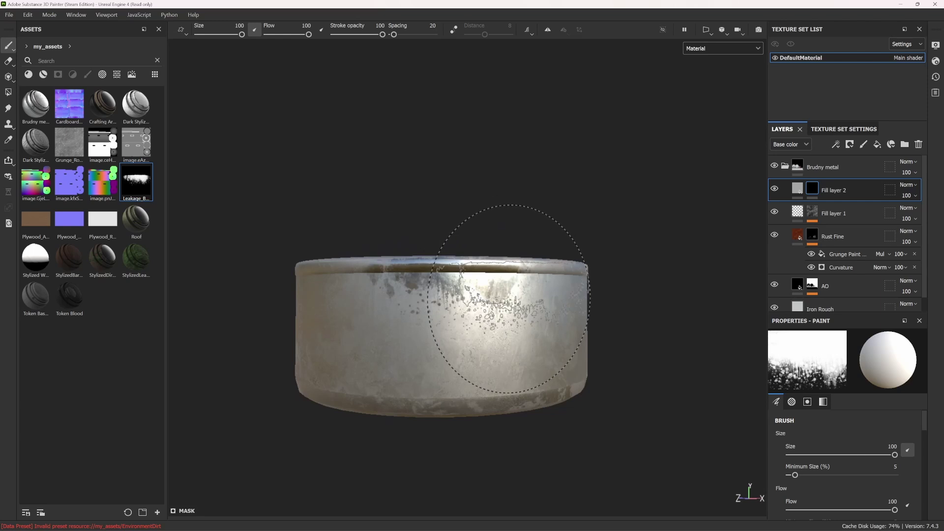
pyautogui.moveTo(611, 339)
pyautogui.keyDown('alt'); pyautogui.mouseDown()
pyautogui.moveTo(641, 362)
pyautogui.moveTo(565, 312)
pyautogui.moveTo(590, 344)
pyautogui.moveTo(614, 333)
pyautogui.mouseUp(); pyautogui.keyUp('alt')
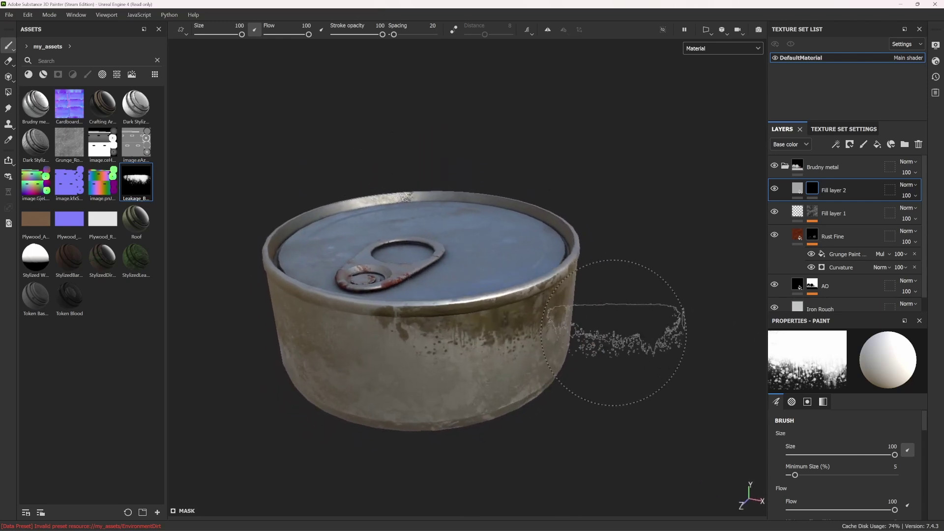